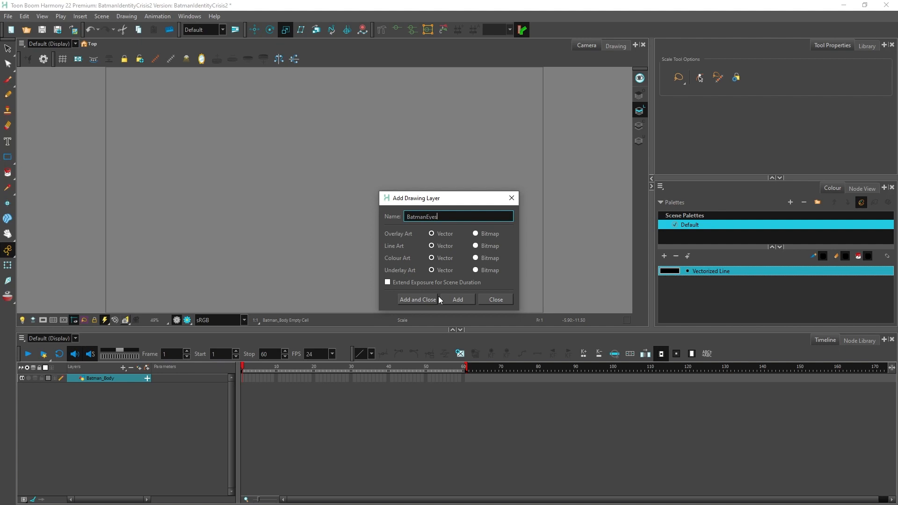
# Step: Add two vector drawing layers named Batman_Eyes and Batman_Mouth
pyautogui.write('Eyes')
pyautogui.press('Return')
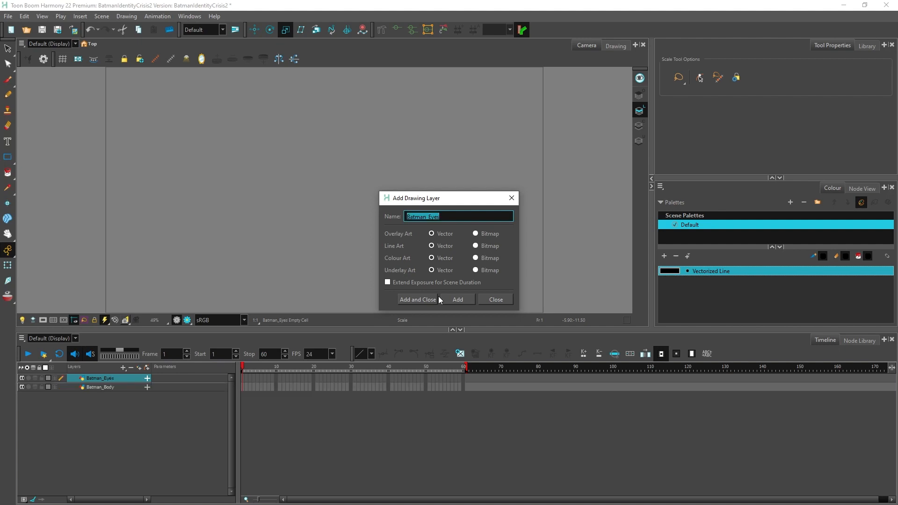
pyautogui.write('Batman Mouth')
pyautogui.press('Return')
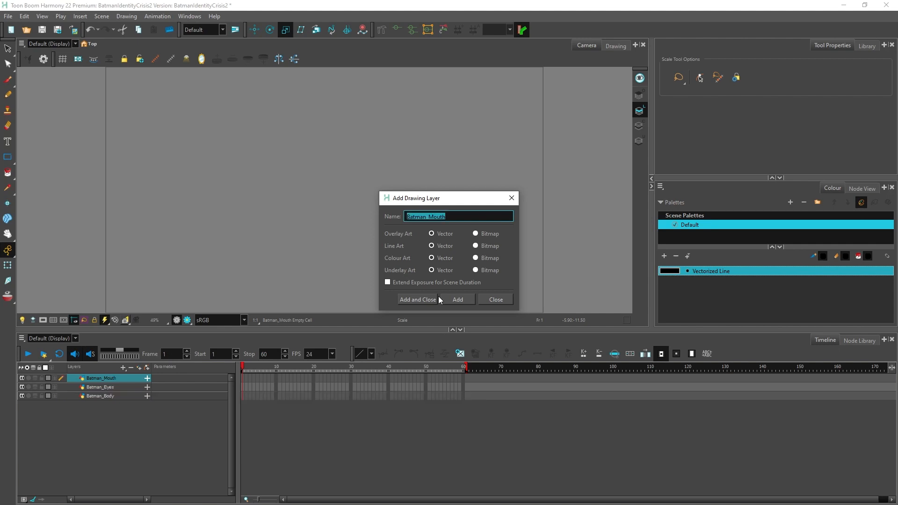
# Step: Add two more vector drawing layers named Shadow and Background, and finish adding layers
pyautogui.write('Shadow')
pyautogui.press('Return')
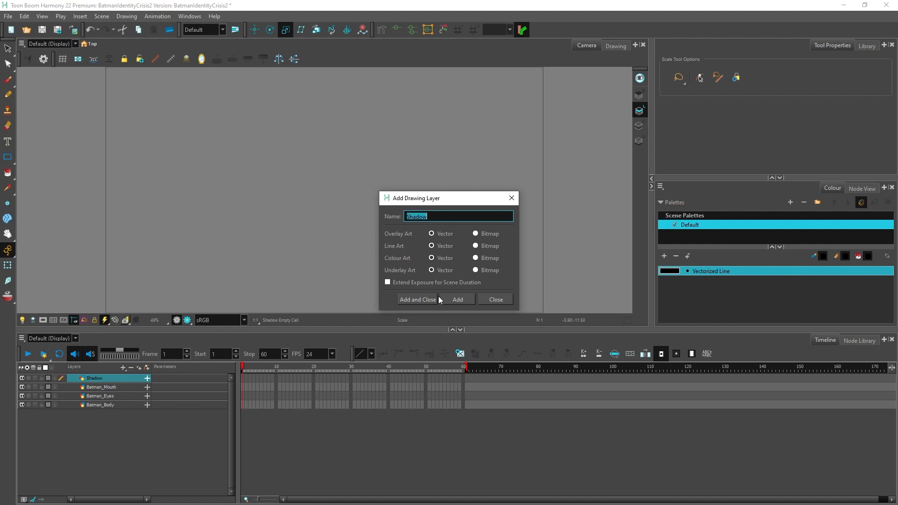
pyautogui.write('Background')
pyautogui.press('Return')
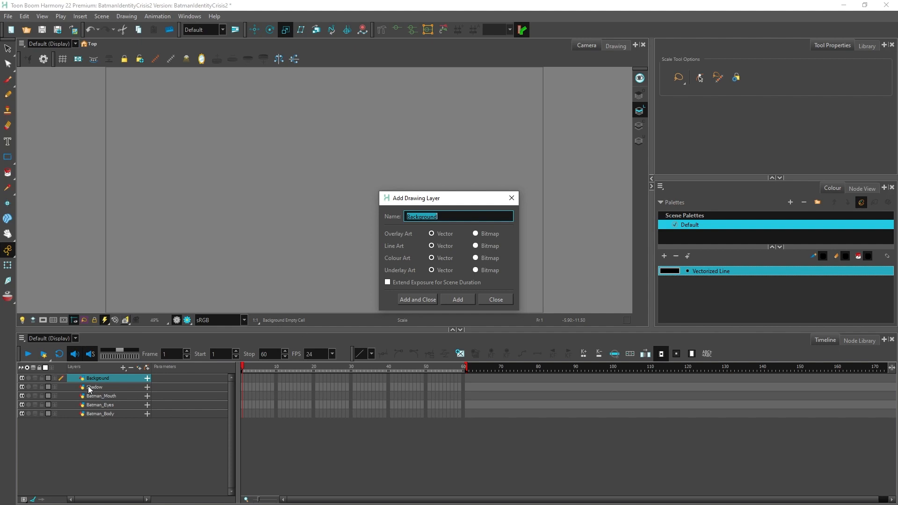
pyautogui.click(486, 298)
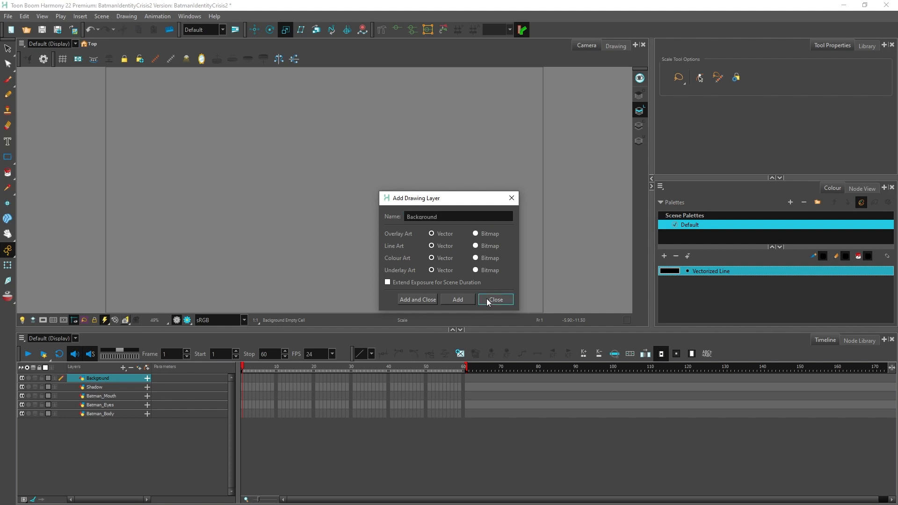
# Step: Reorder the layers from front to back as Batman_Eyes, Shadow, Batman_Mouth, Batman_Body and Background
pyautogui.moveTo(102, 388); pyautogui.dragTo(107, 408)
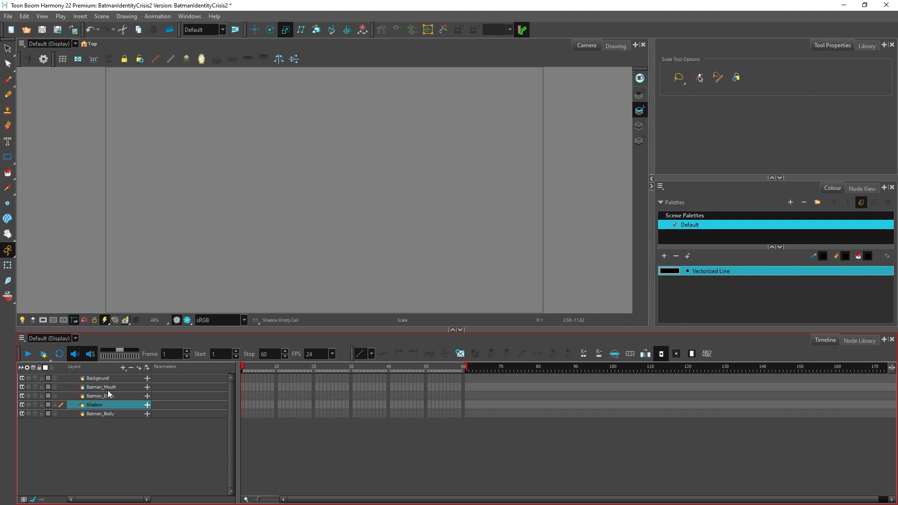
pyautogui.click(108, 388)
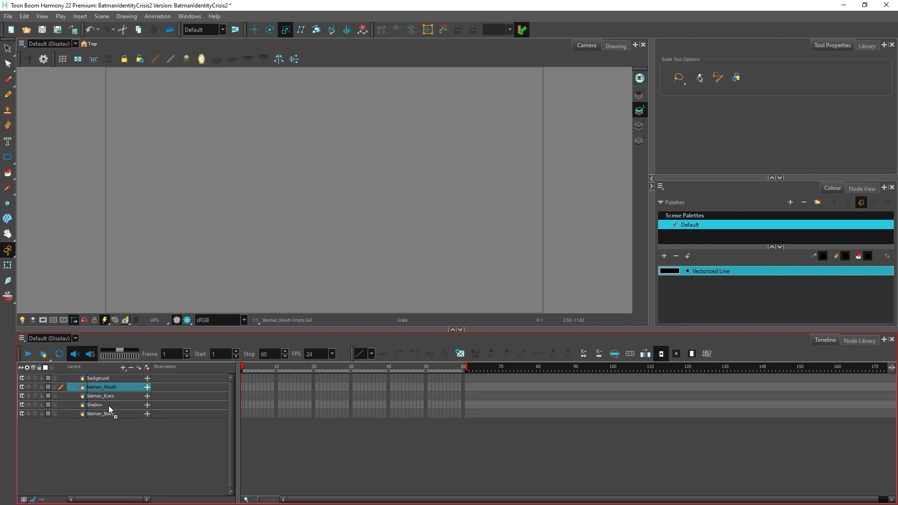
pyautogui.moveTo(108, 405); pyautogui.dragTo(108, 407)
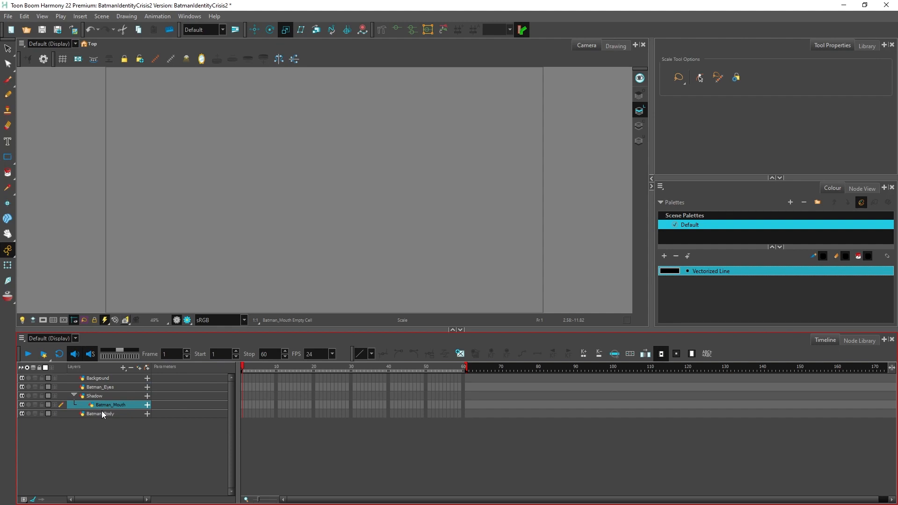
pyautogui.moveTo(104, 397); pyautogui.dragTo(90, 417)
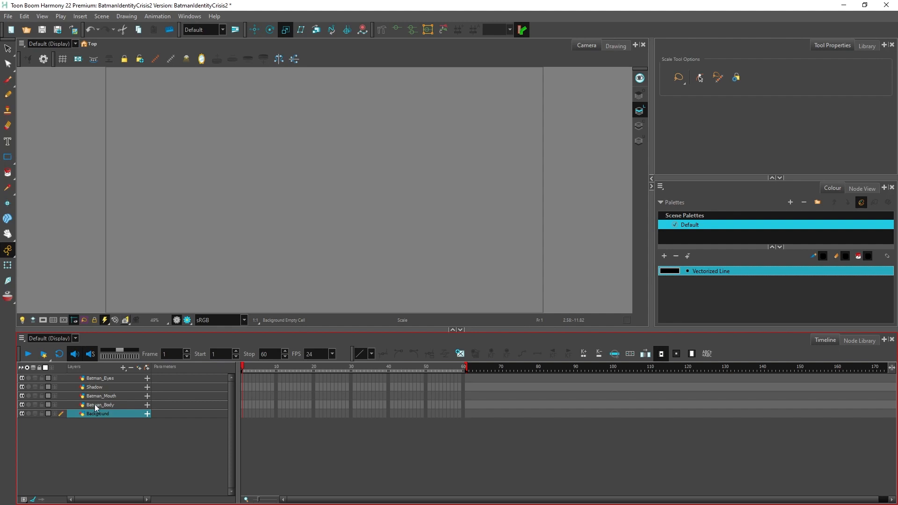
# Step: Draw a rectangle slightly larger than the camera frame on the Background layer
pyautogui.moveTo(262, 329); pyautogui.dragTo(267, 392)
pyautogui.scroll(-2, 231, 304)
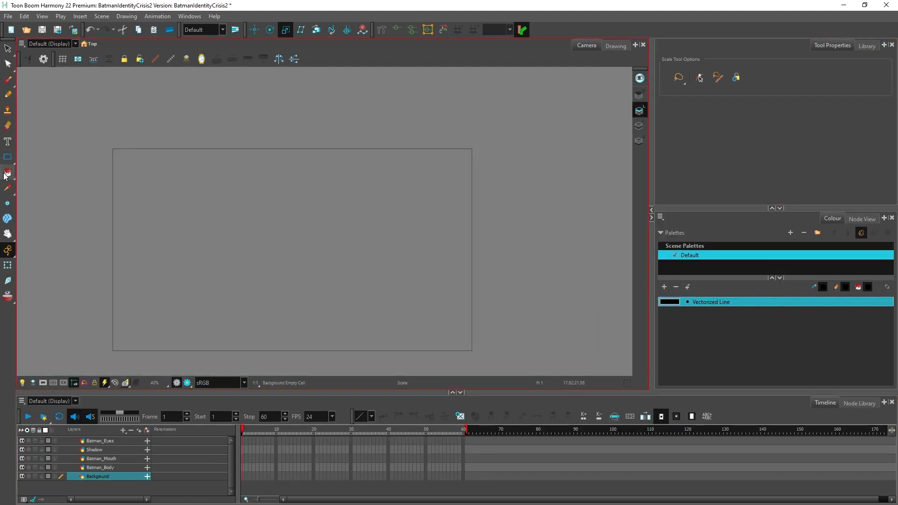
pyautogui.click(9, 159)
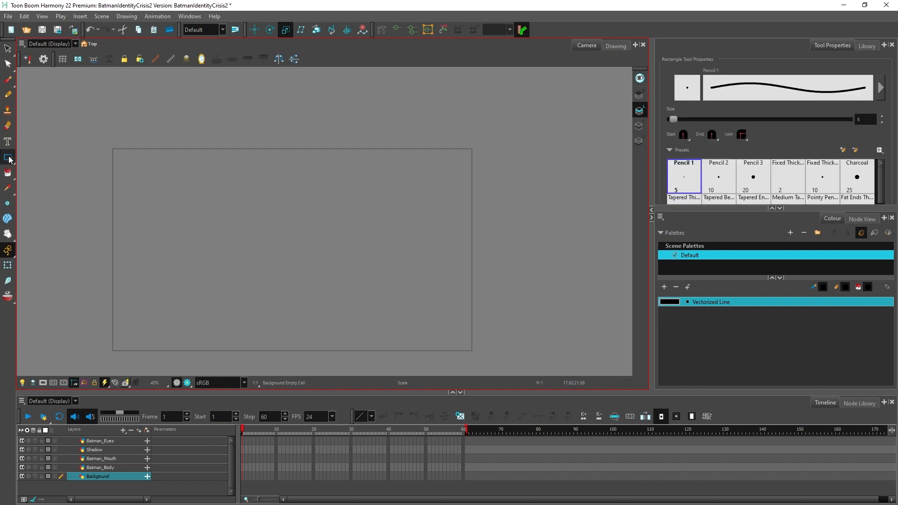
pyautogui.moveTo(105, 141)
pyautogui.mouseDown()
pyautogui.moveTo(202, 248)
pyautogui.moveTo(520, 361)
pyautogui.moveTo(487, 362)
pyautogui.moveTo(479, 354)
pyautogui.mouseUp()
# Step: Create colour art from the background rectangle's line art and make Colour Art the active art layer
pyautogui.hotkey('alt', 's')
pyautogui.moveTo(172, 136); pyautogui.dragTo(215, 191)
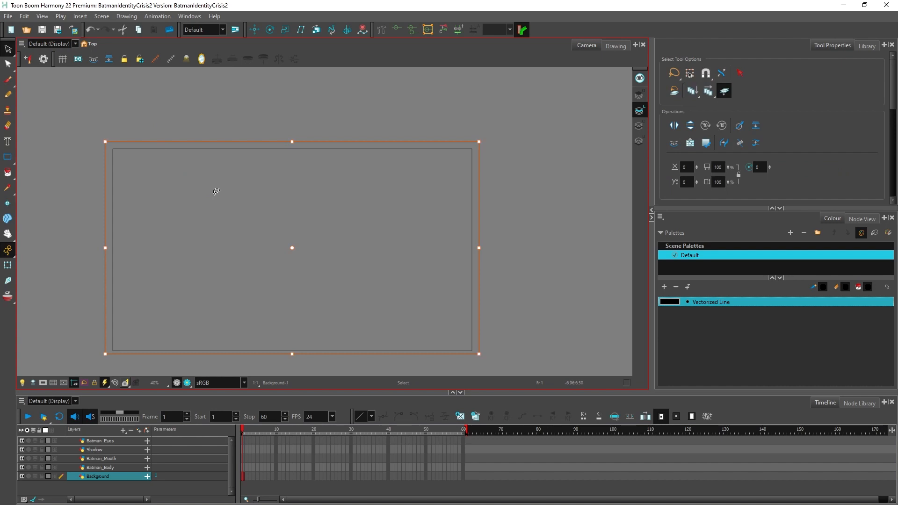
pyautogui.click(94, 62)
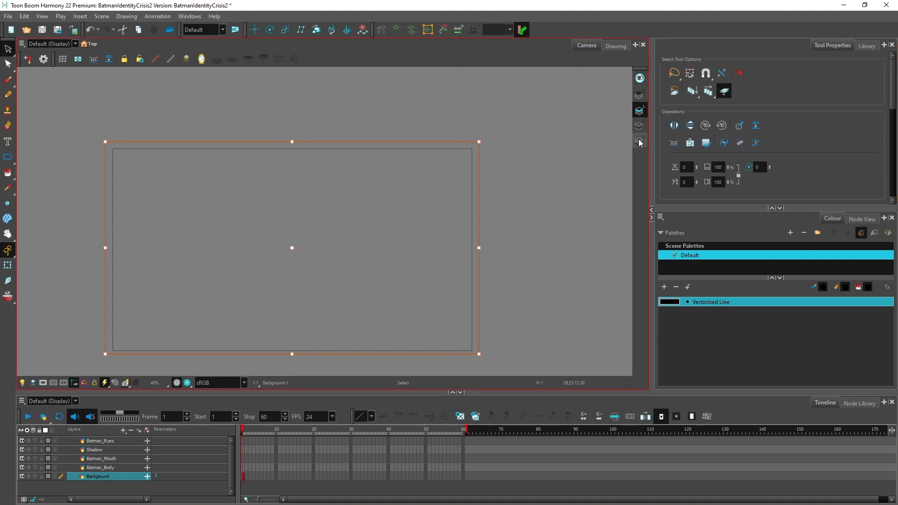
pyautogui.click(638, 127)
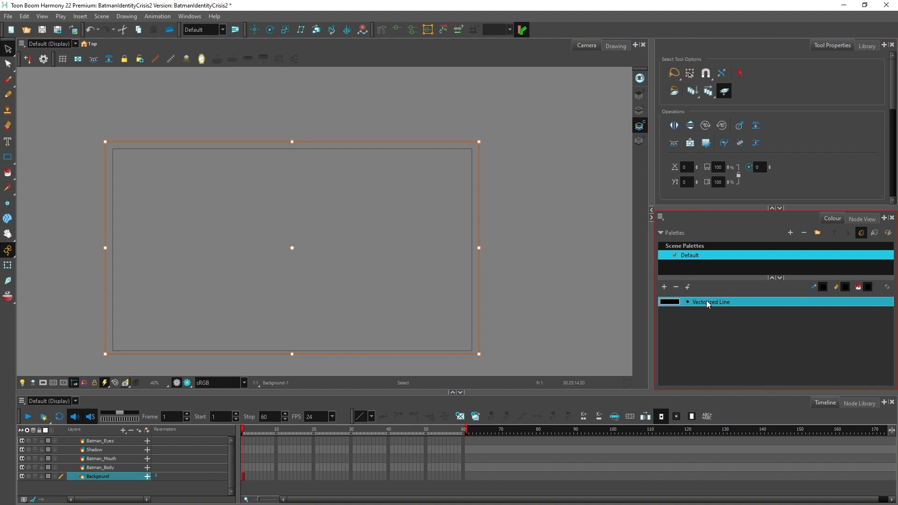
# Step: Add a new colour to the Default palette and name it Background Color
pyautogui.click(664, 286)
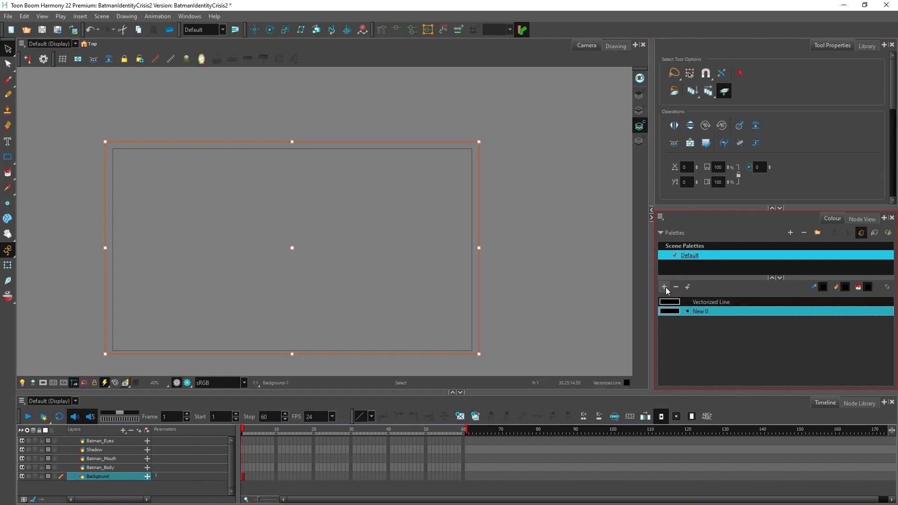
pyautogui.doubleClick(700, 311)
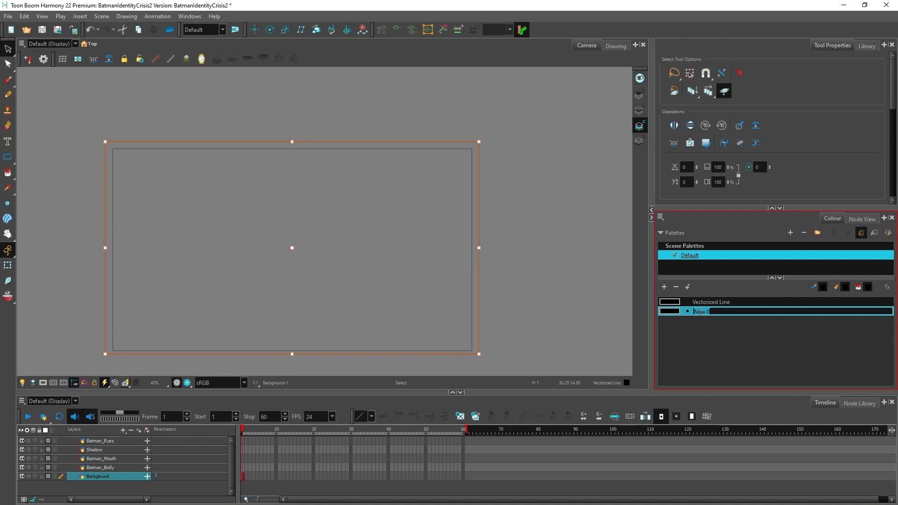
pyautogui.write('Background Color')
pyautogui.press('Return')
# Step: Set Background Color to a dark red of about hue 354, saturation 47 and value 34
pyautogui.doubleClick(699, 310)
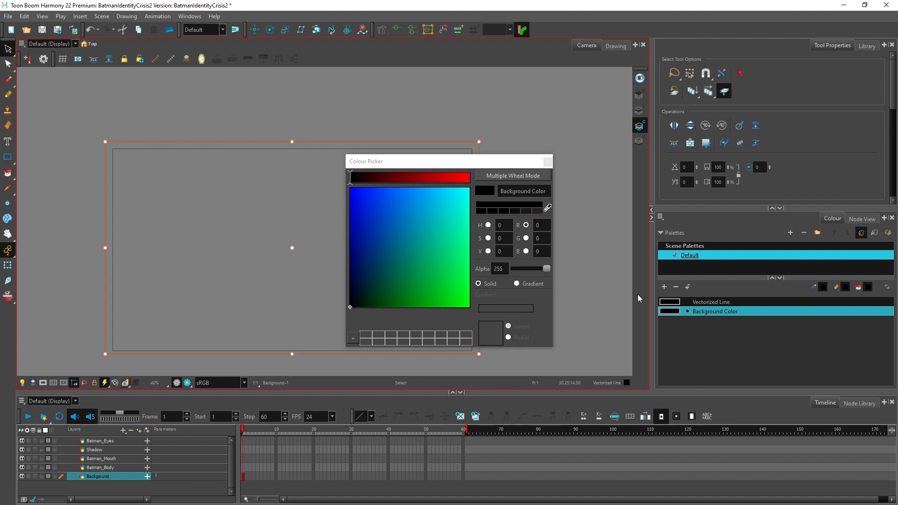
pyautogui.moveTo(374, 253); pyautogui.dragTo(388, 263)
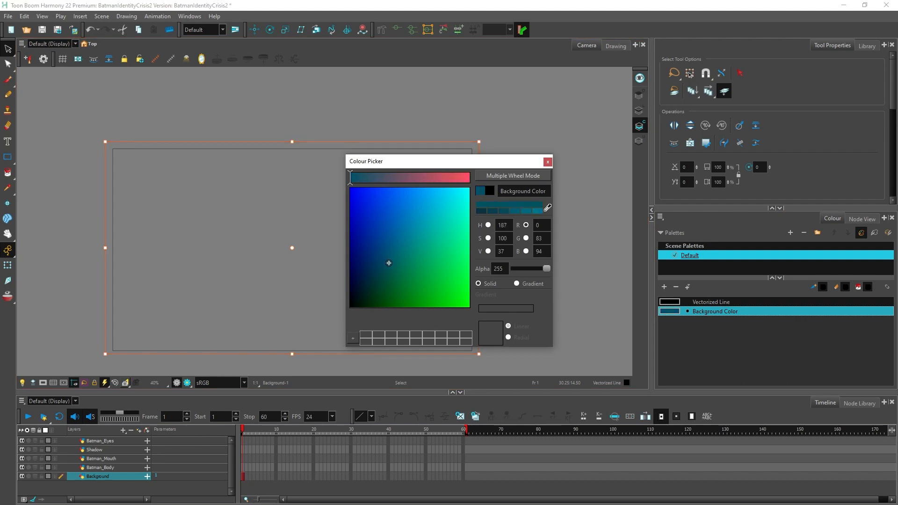
pyautogui.click(439, 178)
pyautogui.moveTo(415, 211); pyautogui.dragTo(380, 273)
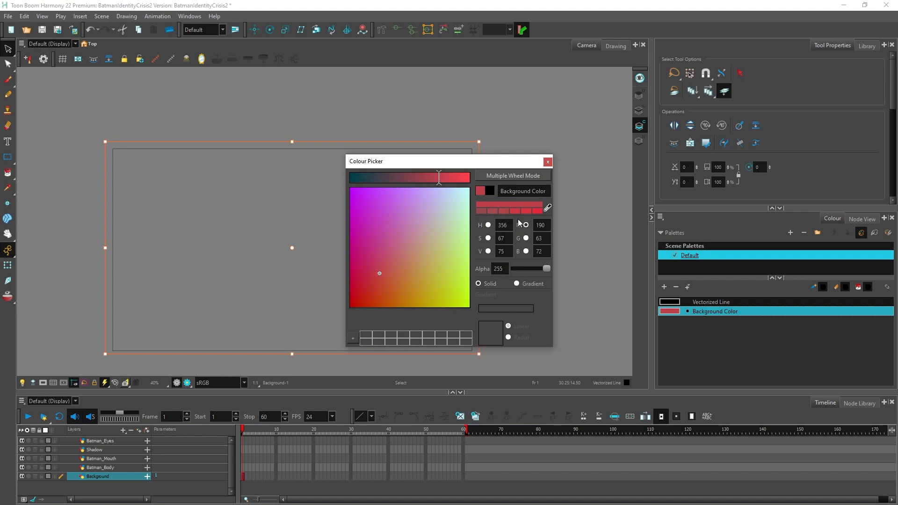
pyautogui.click(488, 224)
pyautogui.moveTo(429, 219); pyautogui.dragTo(405, 266)
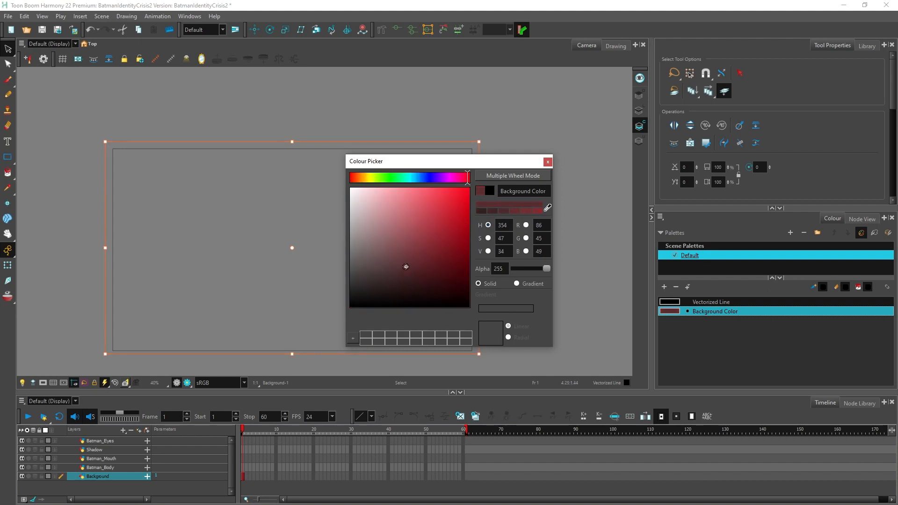
pyautogui.click(547, 162)
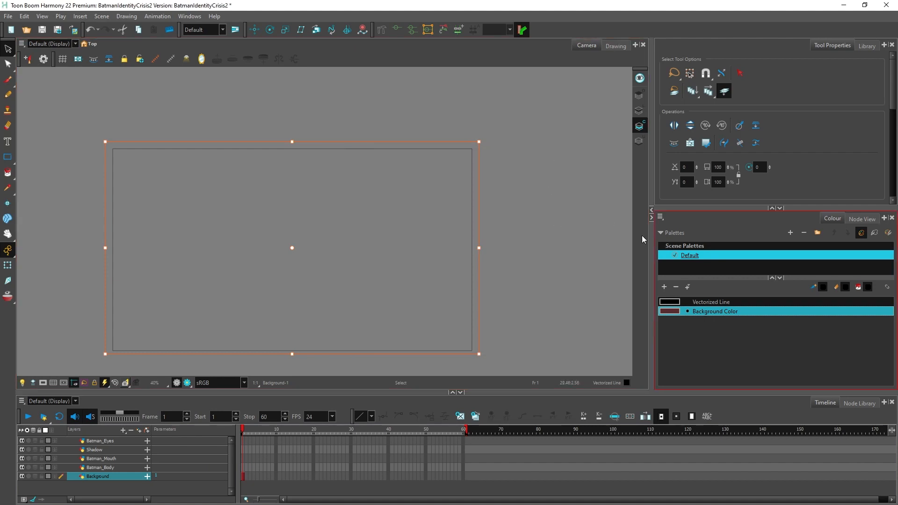
# Step: Fill the rectangle on the Background layer with Background Color using the Paint tool
pyautogui.click(7, 173)
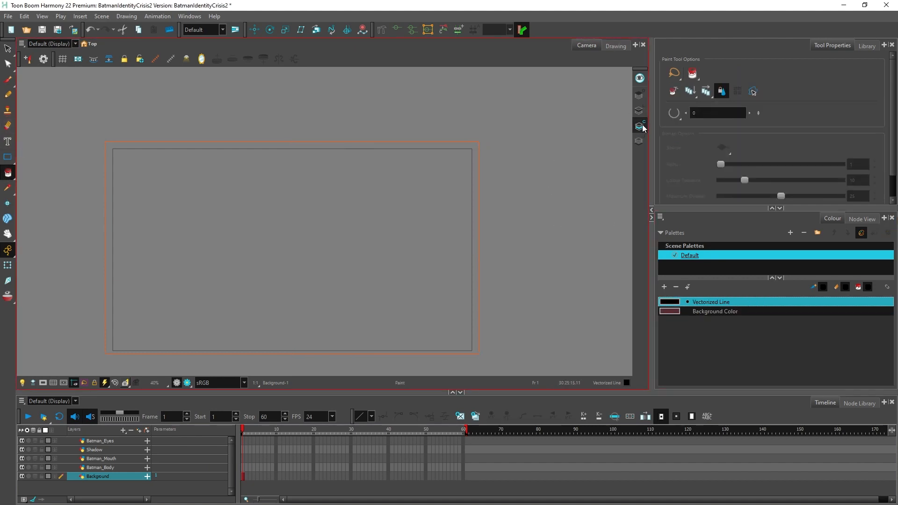
pyautogui.click(338, 262)
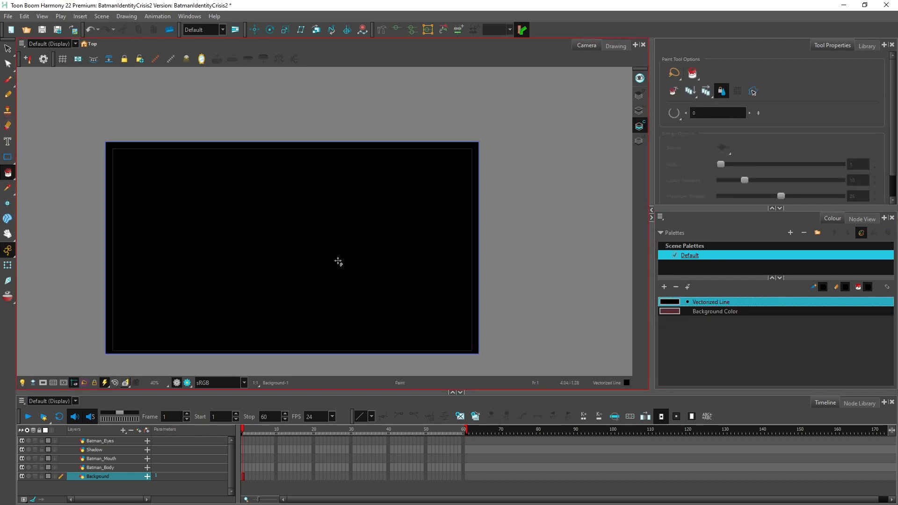
pyautogui.hotkey('ctrl', 'z')
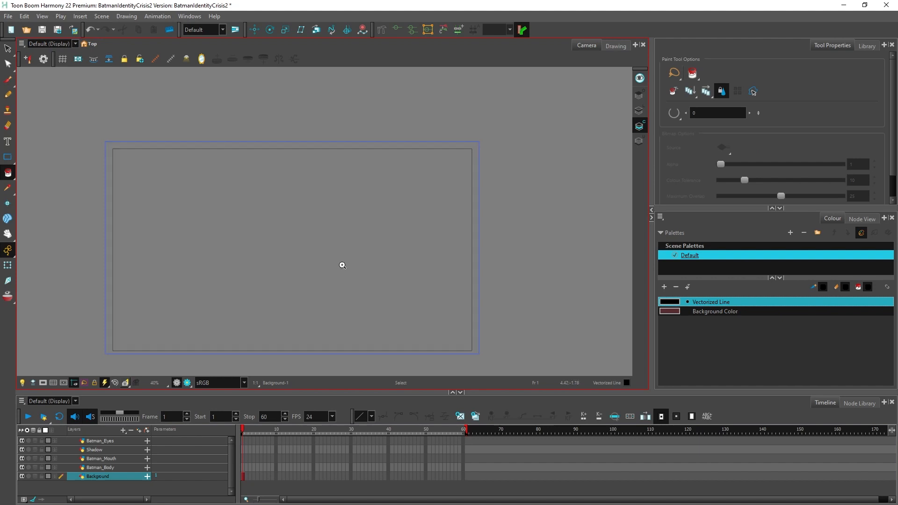
pyautogui.click(715, 311)
pyautogui.click(341, 270)
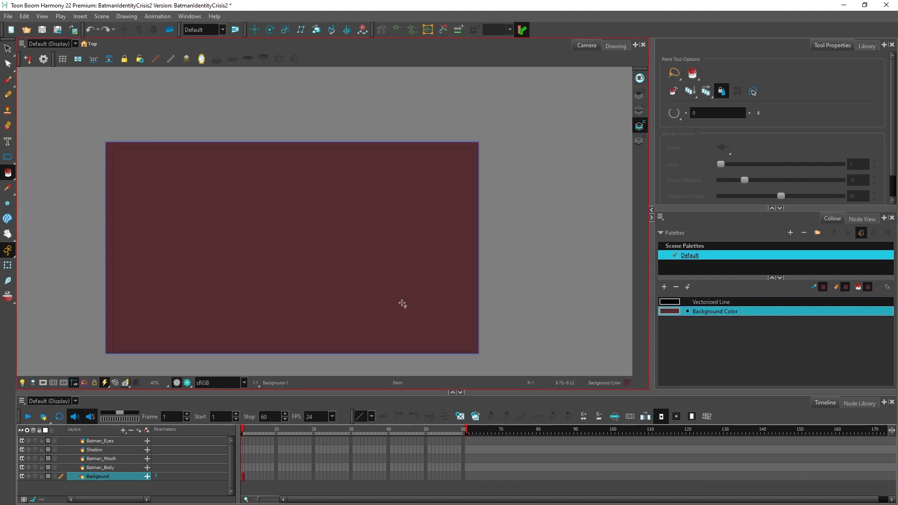
# Step: Adjust Background Color to a muted reddish brown of about RGB 84, 53, 56
pyautogui.doubleClick(669, 312)
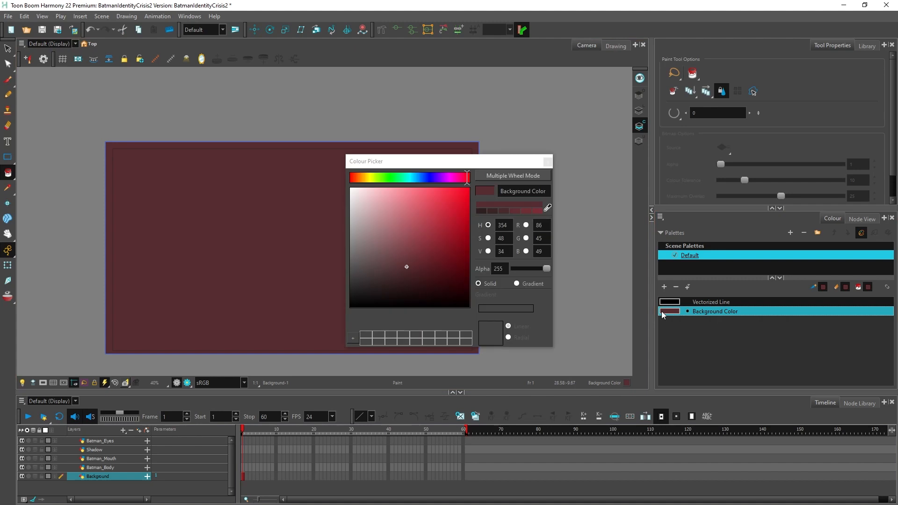
pyautogui.moveTo(408, 264); pyautogui.dragTo(399, 273)
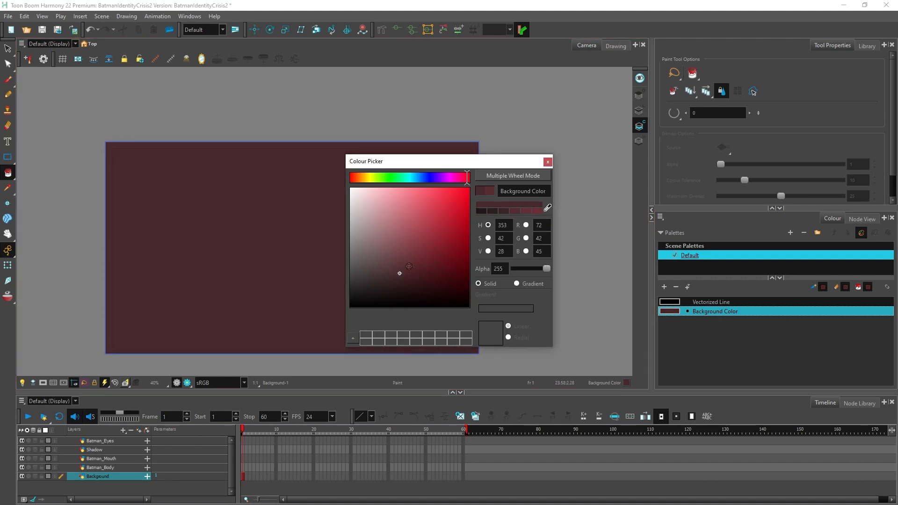
pyautogui.click(547, 162)
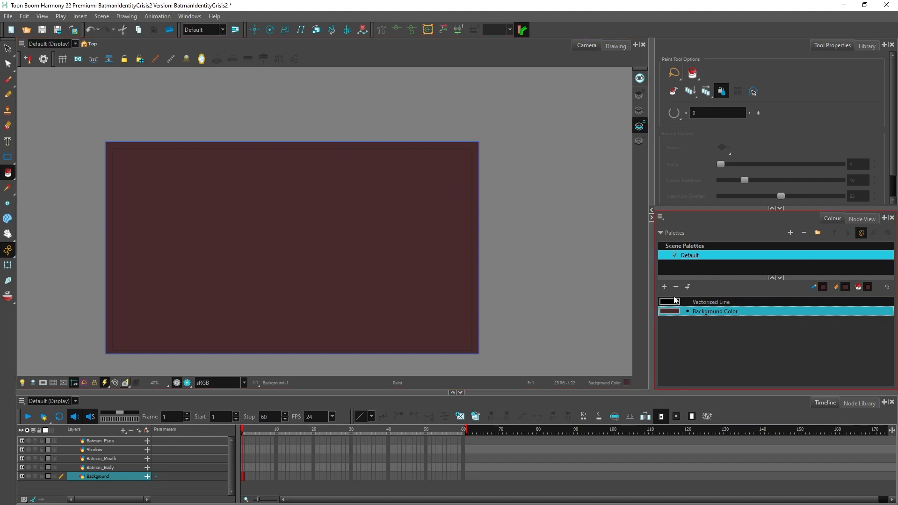
pyautogui.doubleClick(668, 311)
pyautogui.moveTo(398, 273); pyautogui.dragTo(394, 267)
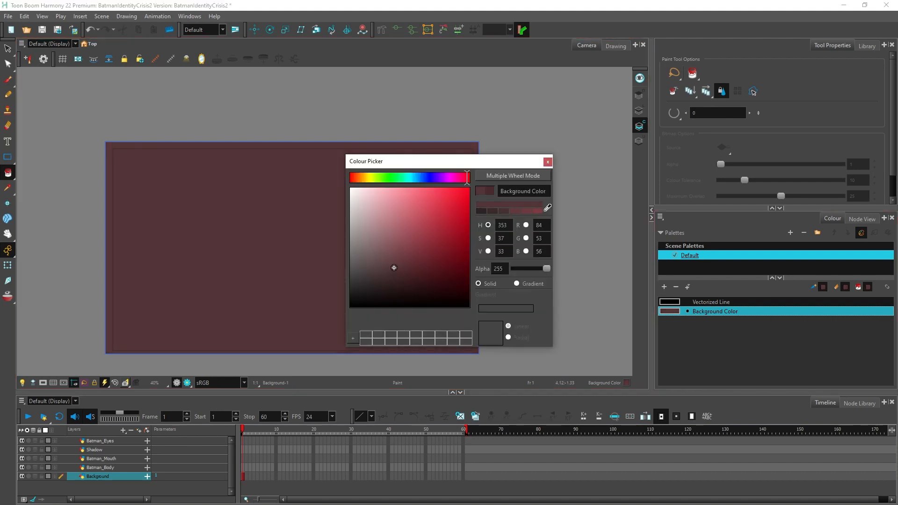
pyautogui.click(547, 162)
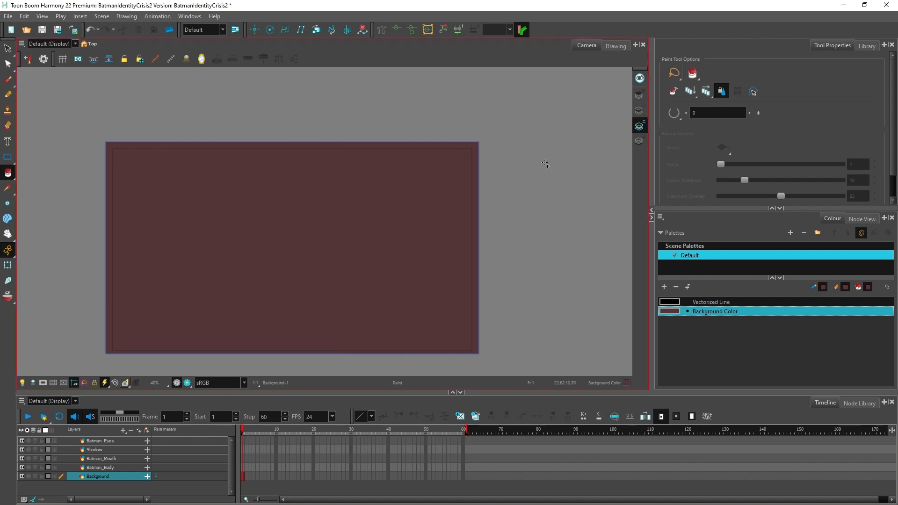
# Step: Hide the Background layer and set up the Brush tool with the Vectorized Line colour
pyautogui.click(46, 469)
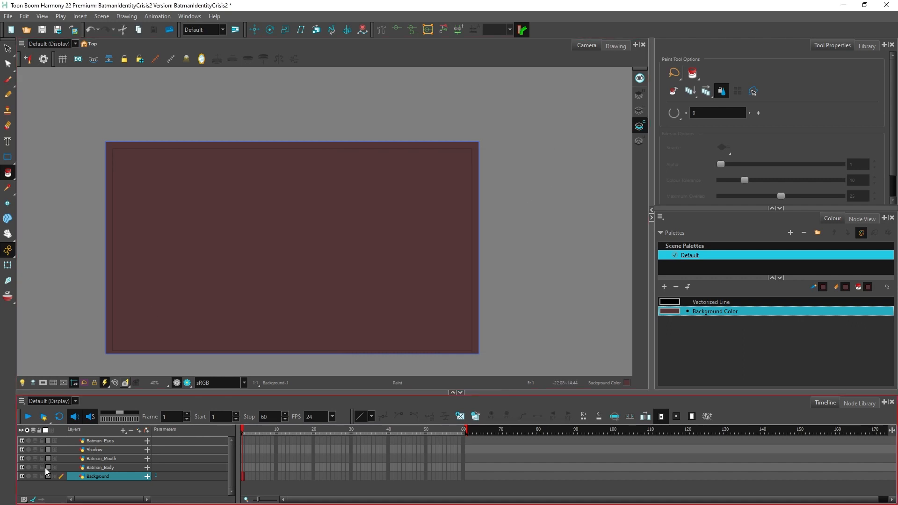
pyautogui.click(22, 476)
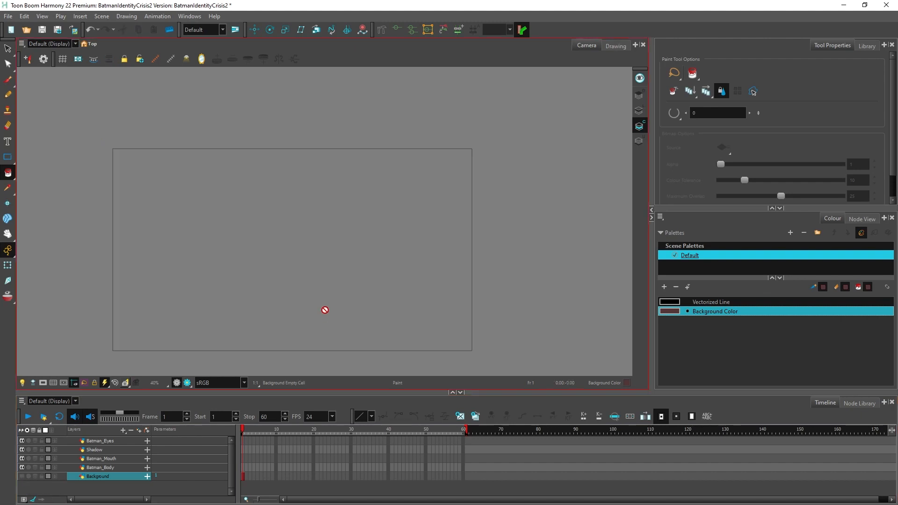
pyautogui.click(15, 81)
pyautogui.click(33, 78)
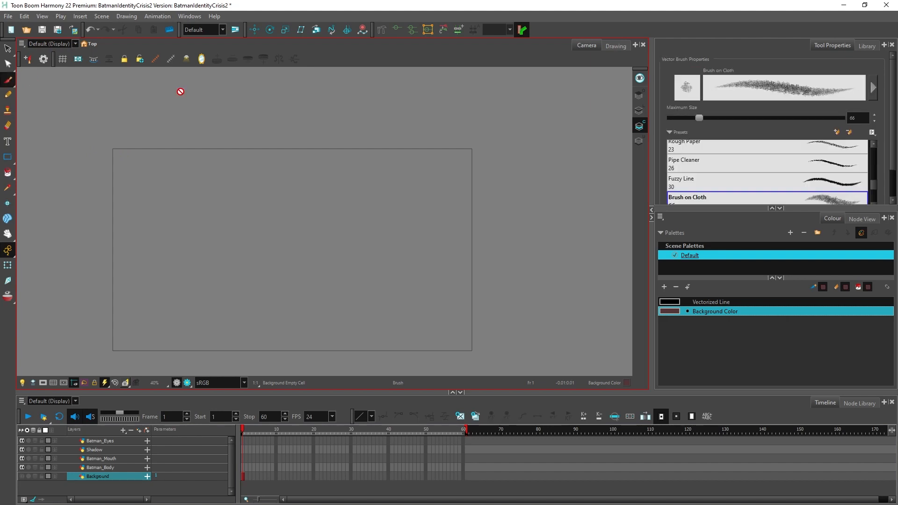
pyautogui.click(707, 303)
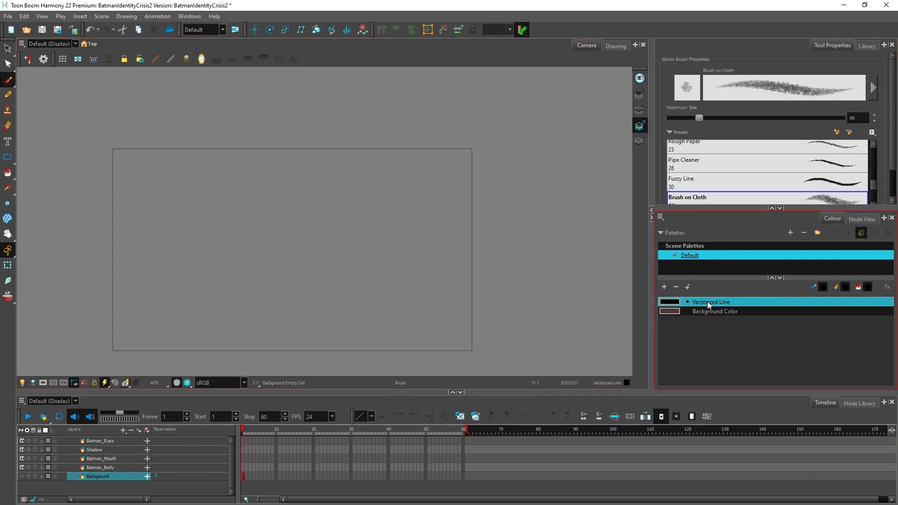
pyautogui.scroll(1, 213, 306)
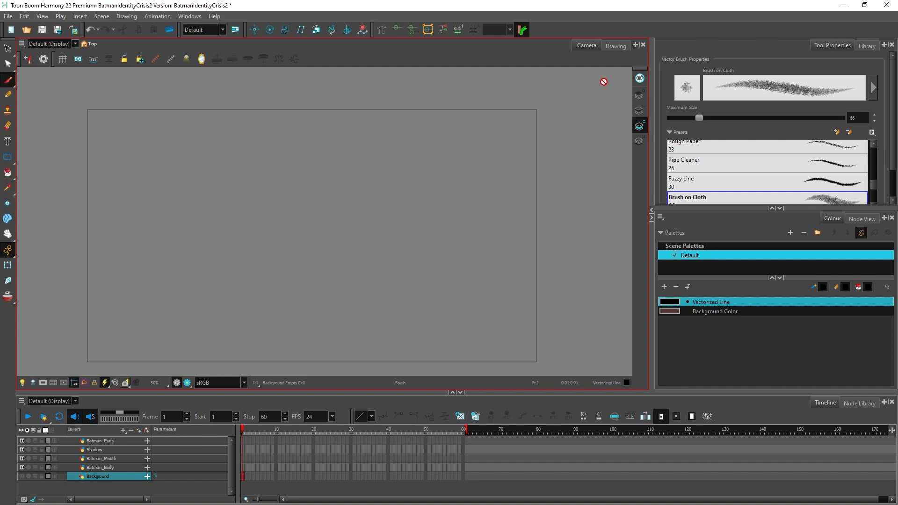
# Step: Switch to the Line Art sub-layer, select the Batman_Body drawing layer and choose the Solid Brush 1 preset at size 5
pyautogui.click(639, 110)
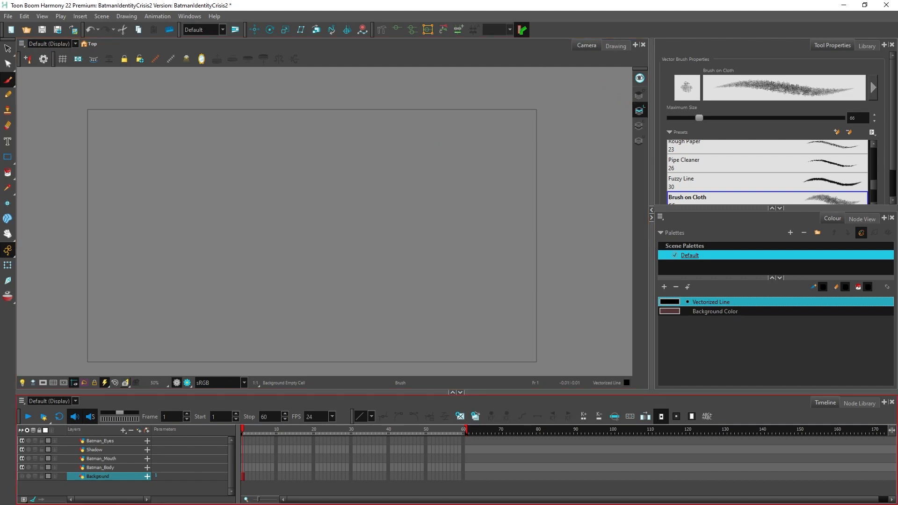
pyautogui.click(115, 468)
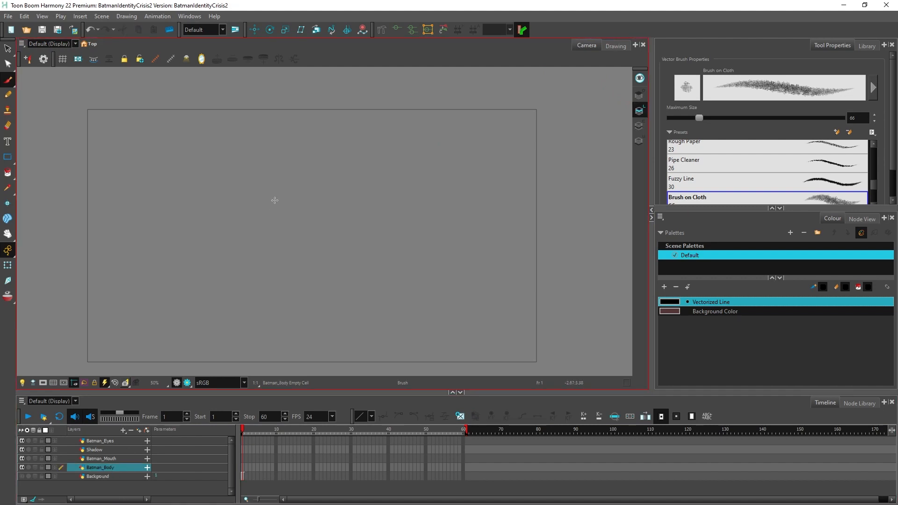
pyautogui.moveTo(873, 184); pyautogui.dragTo(874, 152)
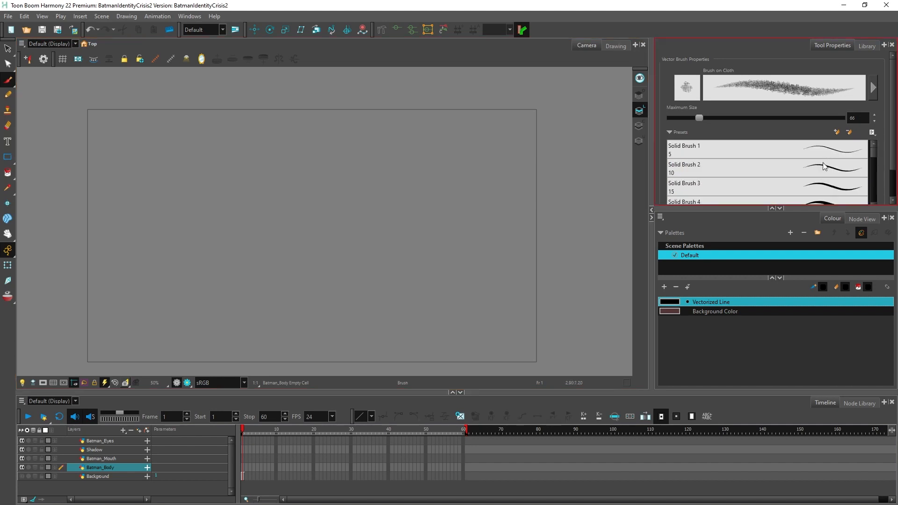
pyautogui.click(755, 148)
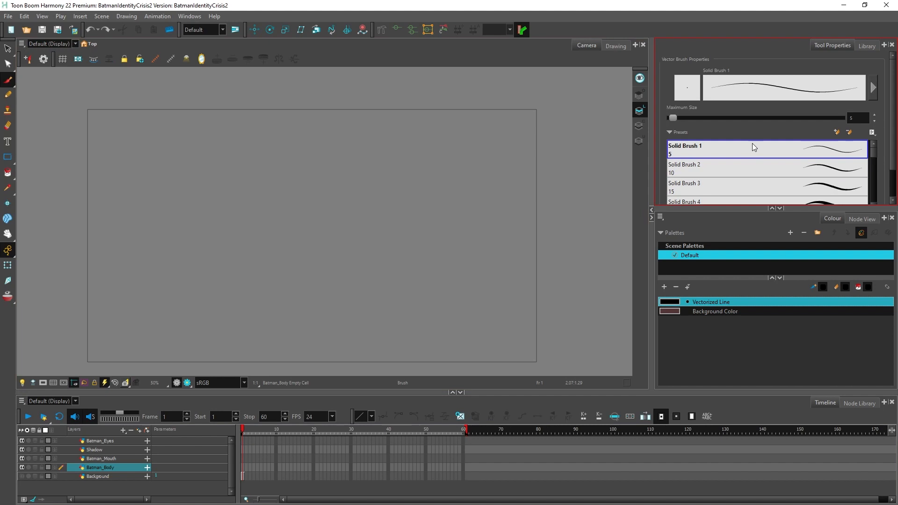
pyautogui.moveTo(342, 205); pyautogui.dragTo(338, 258)
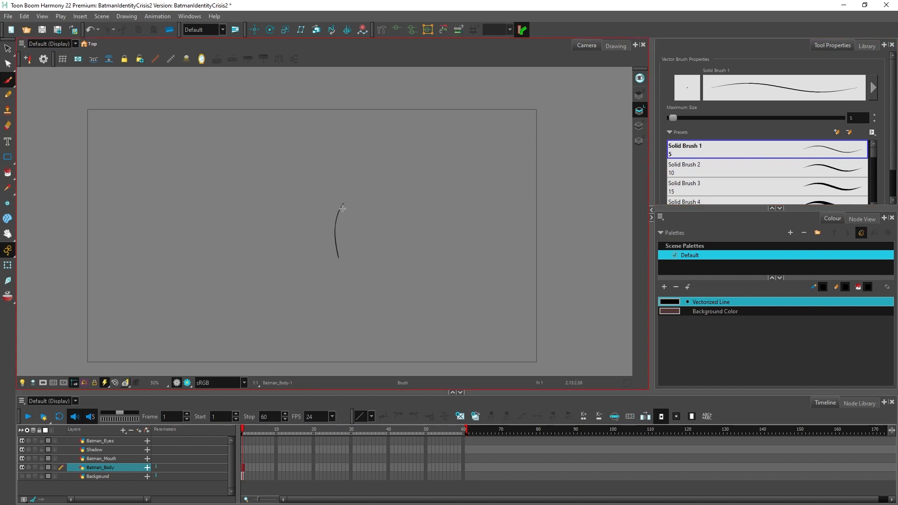
pyautogui.hotkey('ctrl', 'z')
# Step: Sketch Batman's cowled head with two pointed ears, the neck and both sloping shoulders with the Brush tool
pyautogui.scroll(1, 370, 197)
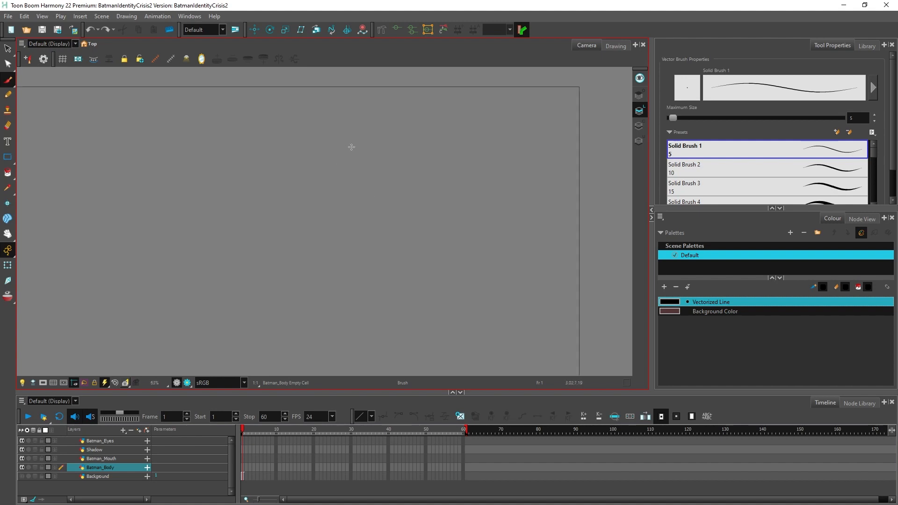
pyautogui.moveTo(357, 124)
pyautogui.mouseDown()
pyautogui.moveTo(347, 179)
pyautogui.moveTo(405, 149)
pyautogui.moveTo(412, 123)
pyautogui.moveTo(346, 230)
pyautogui.moveTo(393, 259)
pyautogui.moveTo(355, 256)
pyautogui.moveTo(372, 282)
pyautogui.moveTo(449, 234)
pyautogui.moveTo(423, 233)
pyautogui.moveTo(278, 292)
pyautogui.moveTo(252, 336)
pyautogui.mouseUp()
pyautogui.moveTo(442, 270)
pyautogui.mouseDown()
pyautogui.moveTo(512, 305)
pyautogui.moveTo(508, 326)
pyautogui.mouseUp()
pyautogui.moveTo(309, 279); pyautogui.dragTo(270, 339)
pyautogui.moveTo(473, 278); pyautogui.dragTo(492, 326)
# Step: Erase the stray sketch marks outside both shoulders with the Small Eraser
pyautogui.click(8, 125)
pyautogui.moveTo(235, 309)
pyautogui.mouseDown()
pyautogui.moveTo(224, 337)
pyautogui.moveTo(266, 301)
pyautogui.moveTo(254, 323)
pyautogui.mouseUp()
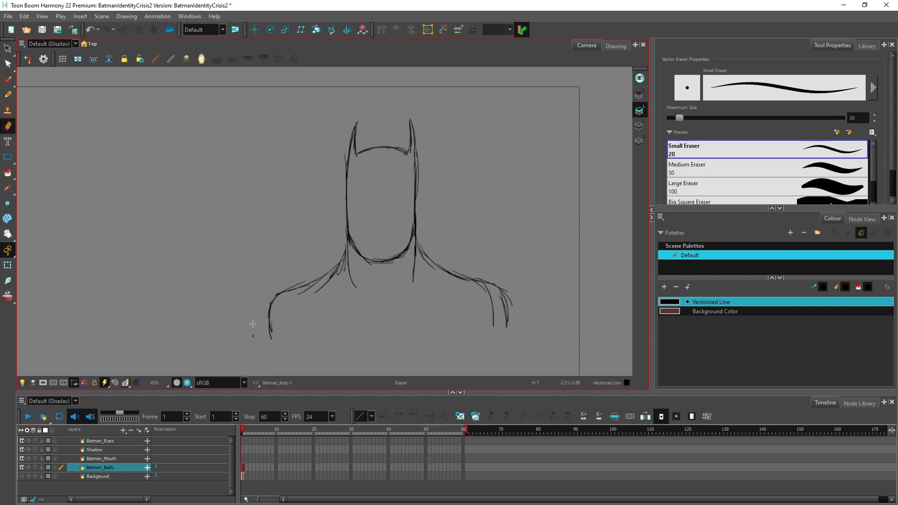
pyautogui.moveTo(491, 276); pyautogui.dragTo(512, 291)
# Step: Redraw both shoulder edges with the brush and extend the outer arm lines down past the camera frame
pyautogui.click(8, 79)
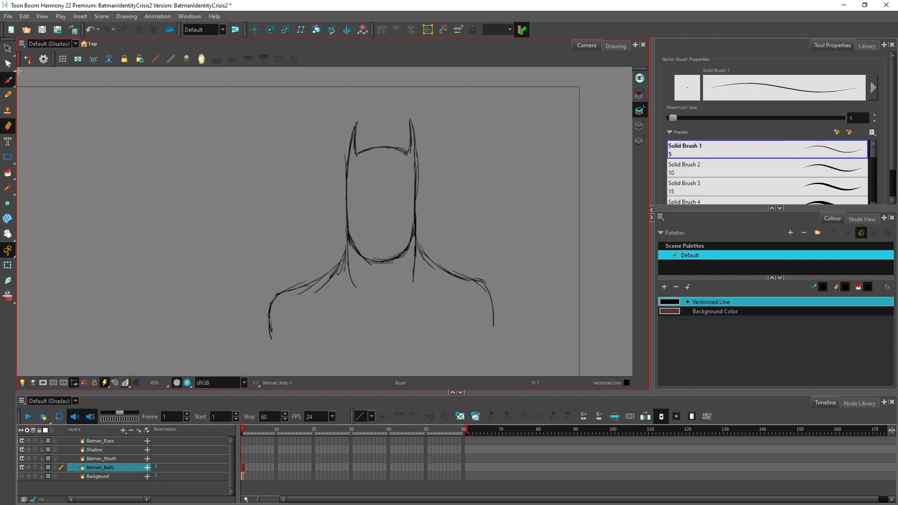
pyautogui.moveTo(273, 302); pyautogui.dragTo(269, 340)
pyautogui.moveTo(265, 315); pyautogui.dragTo(268, 362)
pyautogui.moveTo(473, 279); pyautogui.dragTo(502, 339)
pyautogui.moveTo(498, 286); pyautogui.dragTo(504, 358)
pyautogui.scroll(-2, 453, 233)
pyautogui.moveTo(337, 281); pyautogui.dragTo(311, 353)
pyautogui.moveTo(483, 279); pyautogui.dragTo(504, 359)
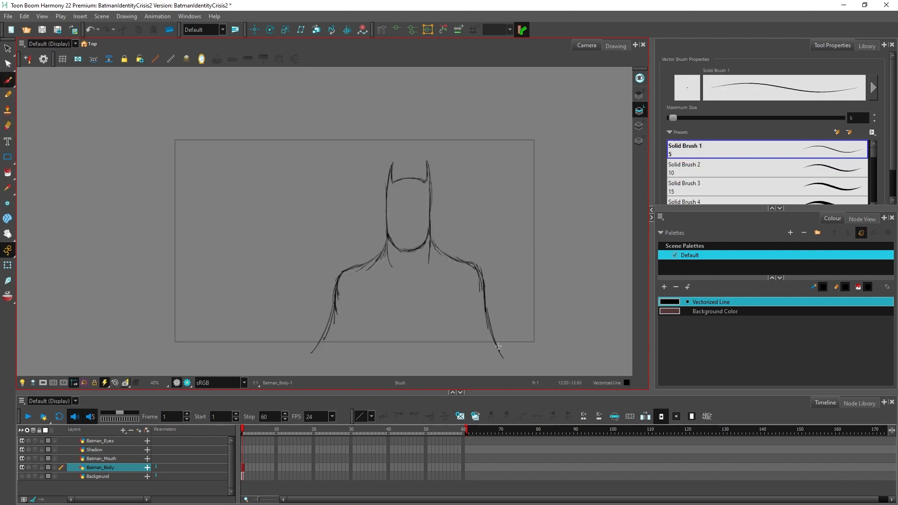
# Step: Draw the cape's centre opening below the neck, reinforce its outer edges and close the figure's bottom with a long horizontal line
pyautogui.moveTo(408, 279); pyautogui.dragTo(384, 360)
pyautogui.moveTo(408, 278); pyautogui.dragTo(409, 362)
pyautogui.moveTo(395, 331)
pyautogui.mouseDown()
pyautogui.moveTo(382, 363)
pyautogui.moveTo(410, 346)
pyautogui.moveTo(408, 364)
pyautogui.moveTo(380, 366)
pyautogui.mouseUp()
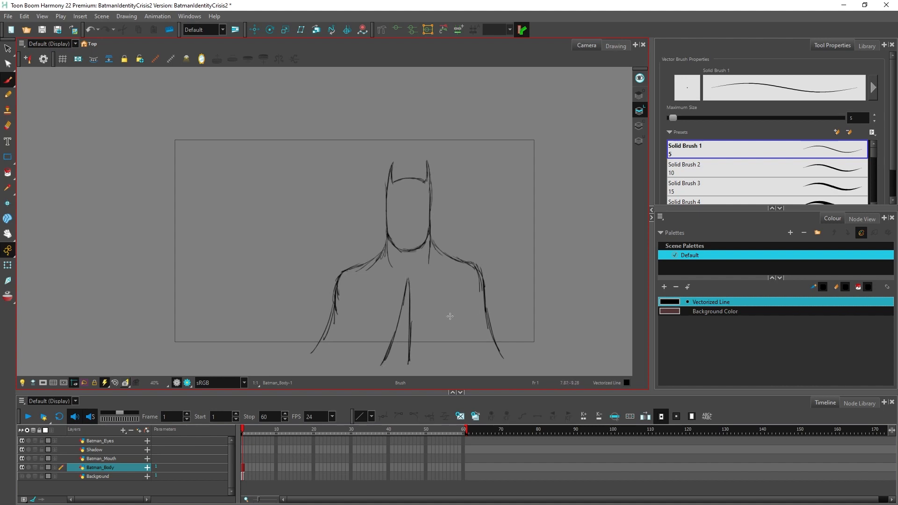
pyautogui.moveTo(487, 322); pyautogui.dragTo(506, 359)
pyautogui.moveTo(320, 337)
pyautogui.mouseDown()
pyautogui.moveTo(307, 362)
pyautogui.moveTo(525, 346)
pyautogui.mouseUp()
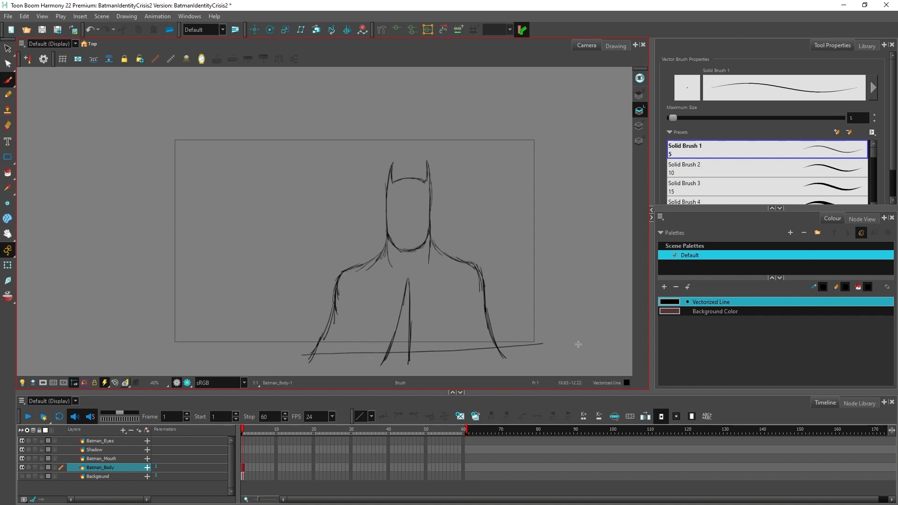
# Step: Draw collarbone lines across the upper chest and erase the excess at the left line's outer end
pyautogui.scroll(2, 421, 280)
pyautogui.moveTo(310, 272); pyautogui.dragTo(492, 264)
pyautogui.hotkey('alt', 'e')
pyautogui.moveTo(331, 271); pyautogui.dragTo(320, 276)
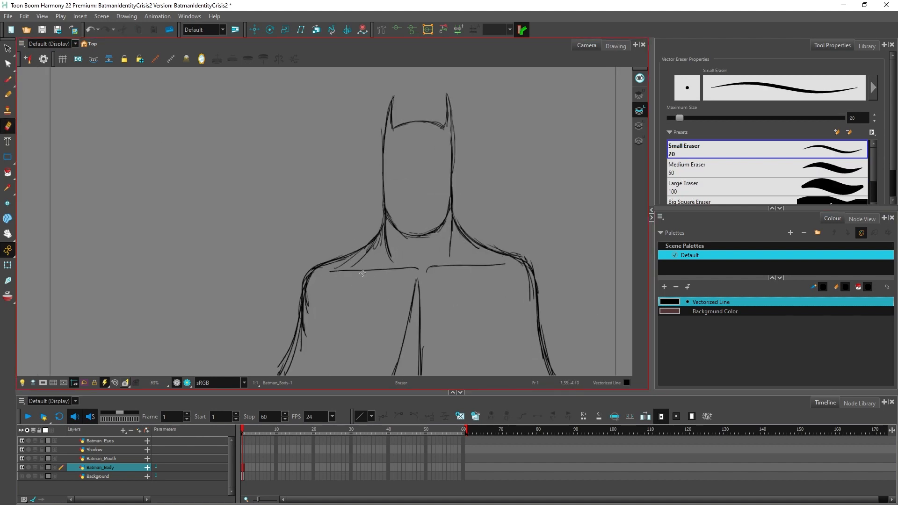
# Step: Draw the mask's face opening above the jaw and add inner cheek lines down to the chin
pyautogui.hotkey('alt', 'b')
pyautogui.scroll(2, 420, 235)
pyautogui.moveTo(407, 234)
pyautogui.mouseDown()
pyautogui.moveTo(424, 243)
pyautogui.moveTo(473, 231)
pyautogui.moveTo(469, 282)
pyautogui.mouseUp()
pyautogui.moveTo(408, 233)
pyautogui.mouseDown()
pyautogui.moveTo(376, 232)
pyautogui.moveTo(381, 281)
pyautogui.moveTo(423, 309)
pyautogui.moveTo(465, 294)
pyautogui.mouseUp()
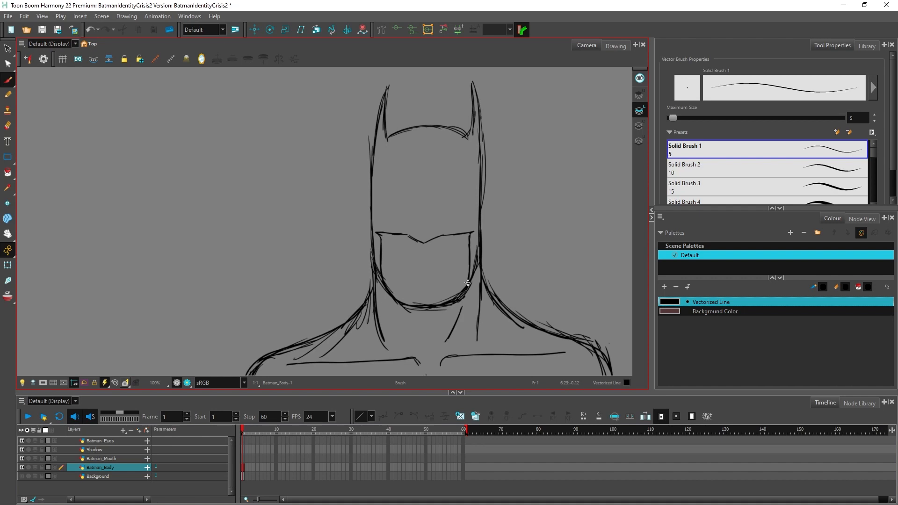
pyautogui.moveTo(382, 237); pyautogui.dragTo(405, 304)
pyautogui.moveTo(470, 235); pyautogui.dragTo(457, 296)
# Step: Draw an angular nose above the mask's lower edge and a contour inside the cowl's left side from the ear down
pyautogui.moveTo(424, 242); pyautogui.dragTo(423, 210)
pyautogui.moveTo(423, 211)
pyautogui.mouseDown()
pyautogui.moveTo(410, 235)
pyautogui.moveTo(421, 215)
pyautogui.moveTo(417, 233)
pyautogui.mouseUp()
pyautogui.hotkey('ctrl', 'z')
pyautogui.hotkey('ctrl', 'z')
pyautogui.moveTo(422, 211)
pyautogui.mouseDown()
pyautogui.moveTo(410, 236)
pyautogui.moveTo(423, 208)
pyautogui.moveTo(425, 244)
pyautogui.mouseUp()
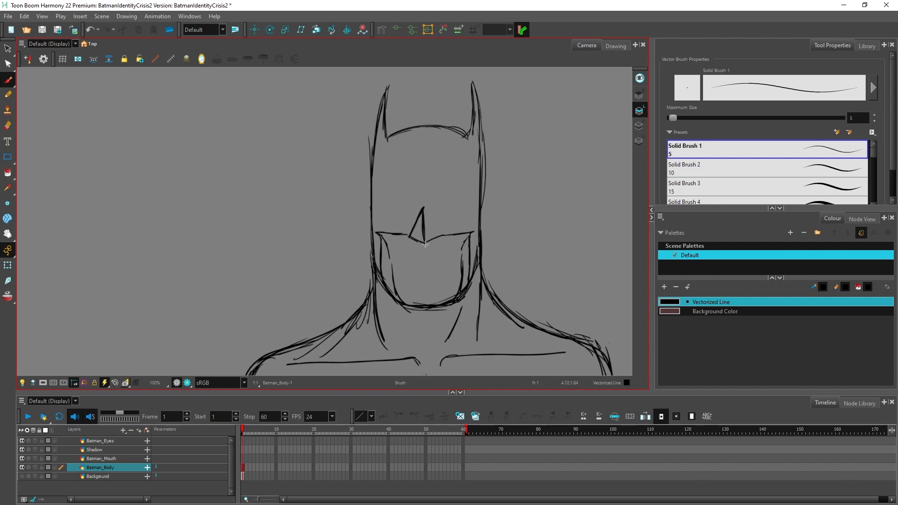
pyautogui.moveTo(386, 91)
pyautogui.mouseDown()
pyautogui.moveTo(378, 236)
pyautogui.moveTo(388, 288)
pyautogui.mouseUp()
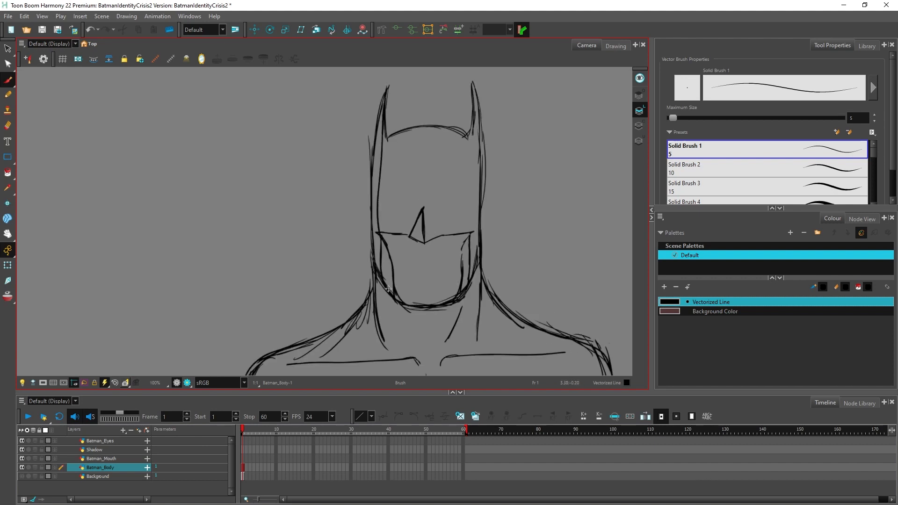
# Step: On the Batman_Eyes layer, outline two narrow angry eyes and thicken the lower edge of the right one
pyautogui.click(108, 441)
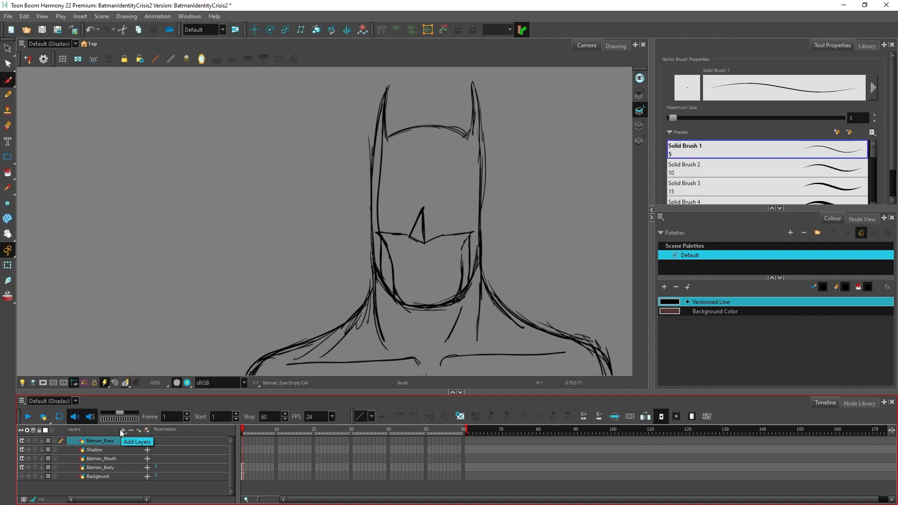
pyautogui.scroll(3, 411, 164)
pyautogui.moveTo(451, 220)
pyautogui.mouseDown()
pyautogui.moveTo(514, 216)
pyautogui.moveTo(452, 228)
pyautogui.moveTo(495, 237)
pyautogui.moveTo(513, 217)
pyautogui.moveTo(492, 238)
pyautogui.mouseUp()
pyautogui.moveTo(427, 219)
pyautogui.mouseDown()
pyautogui.moveTo(363, 214)
pyautogui.moveTo(425, 223)
pyautogui.mouseUp()
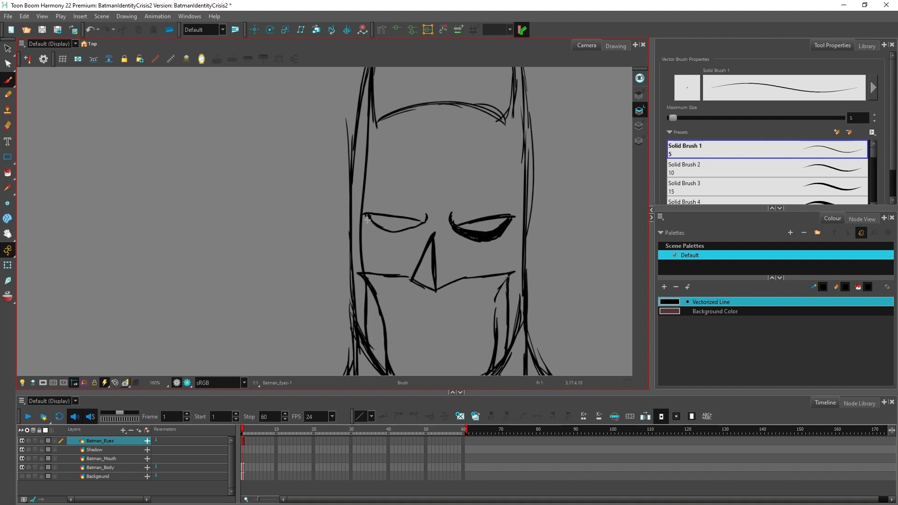
# Step: Thicken the left eye's lower edge and touch up the inner corners of both eyes
pyautogui.rightClick(369, 219)
pyautogui.click(366, 216)
pyautogui.moveTo(367, 215); pyautogui.dragTo(389, 240)
pyautogui.moveTo(389, 239); pyautogui.dragTo(425, 226)
pyautogui.moveTo(365, 213); pyautogui.dragTo(425, 222)
pyautogui.moveTo(432, 212); pyautogui.dragTo(425, 227)
pyautogui.moveTo(448, 212); pyautogui.dragTo(448, 223)
# Step: Turn Animate mode off and move the eyes drawing slightly down the face with the Translate tool
pyautogui.scroll(-4, 476, 181)
pyautogui.scroll(3, 482, 182)
pyautogui.click(8, 48)
pyautogui.moveTo(420, 192)
pyautogui.mouseDown()
pyautogui.moveTo(452, 221)
pyautogui.moveTo(463, 172)
pyautogui.mouseUp()
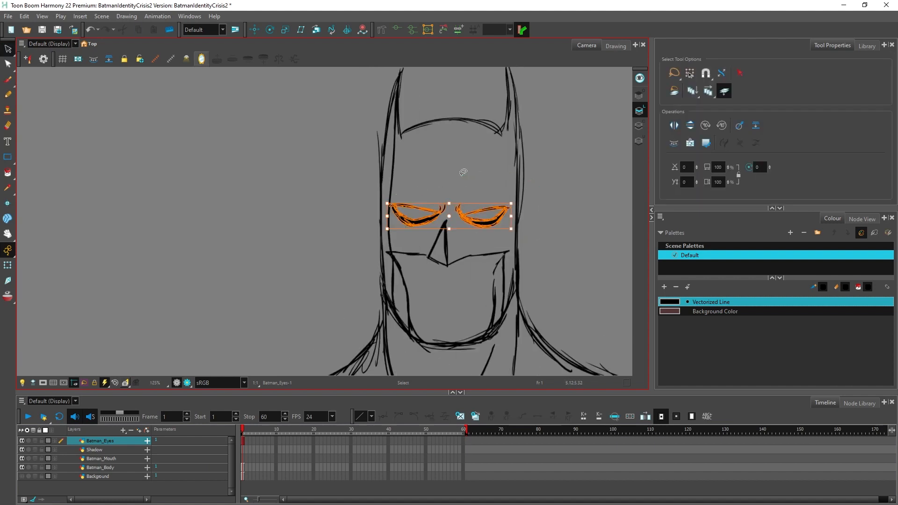
pyautogui.click(254, 29)
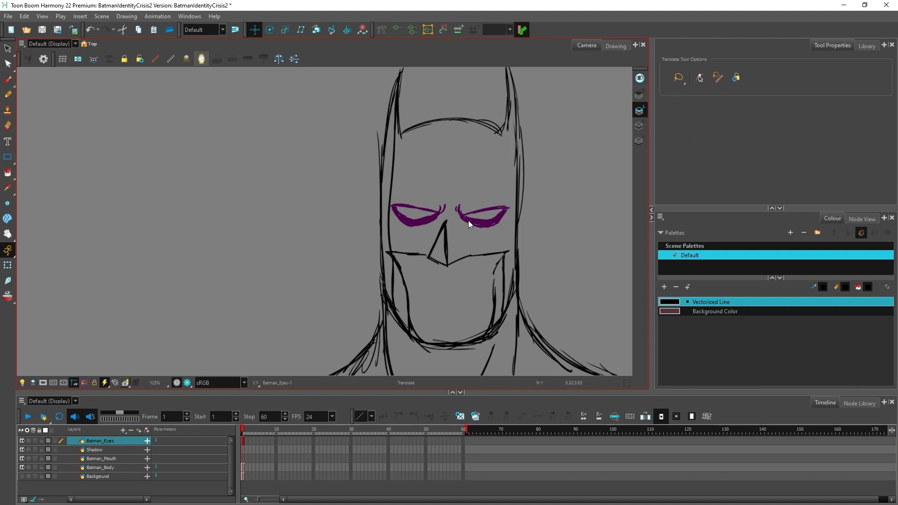
pyautogui.hotkey('ctrl', 'z')
pyautogui.click(13, 250)
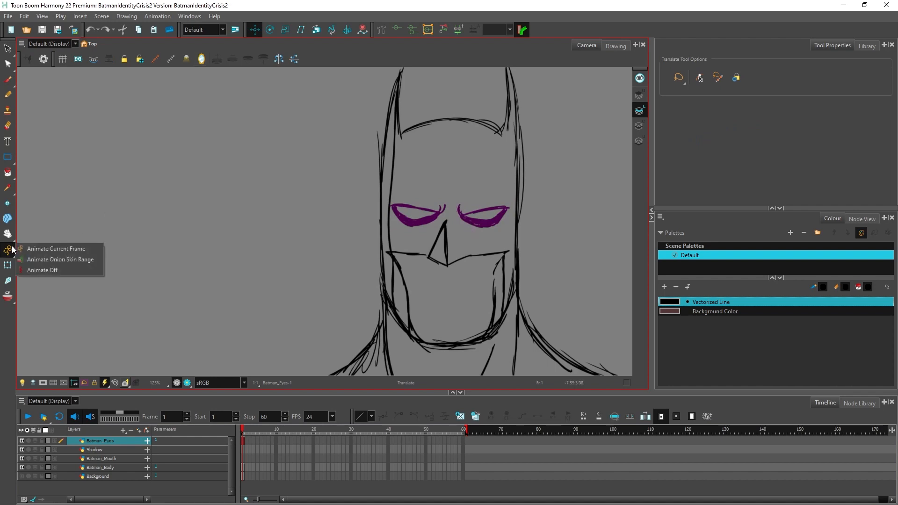
pyautogui.click(35, 268)
pyautogui.moveTo(281, 315)
pyautogui.mouseDown()
pyautogui.moveTo(451, 223)
pyautogui.moveTo(448, 205)
pyautogui.mouseUp()
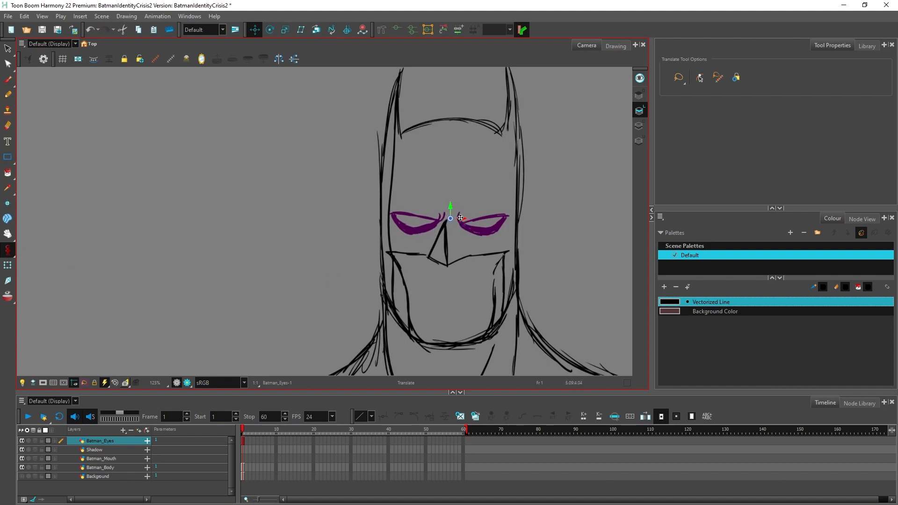
# Step: Rotate the eyes slightly counterclockwise about their pivot with the Rotate tool
pyautogui.click(271, 30)
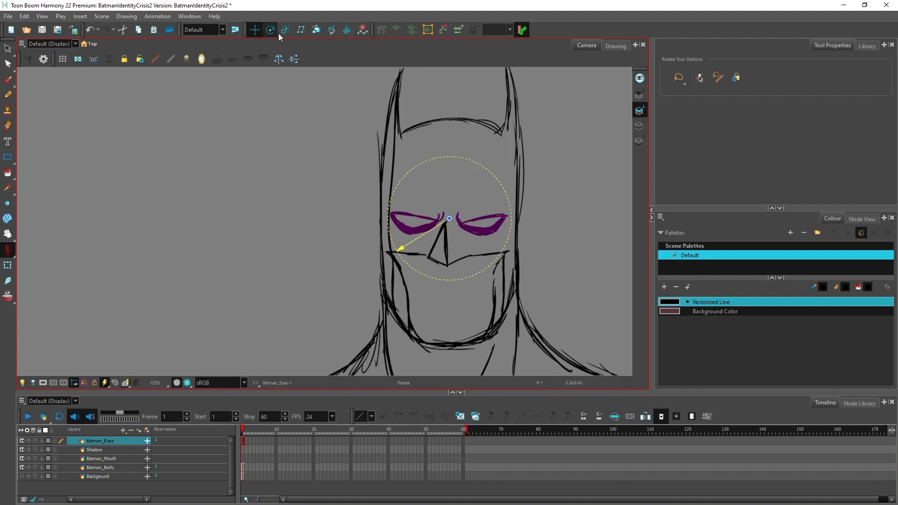
pyautogui.moveTo(510, 191); pyautogui.dragTo(509, 188)
pyautogui.click(255, 30)
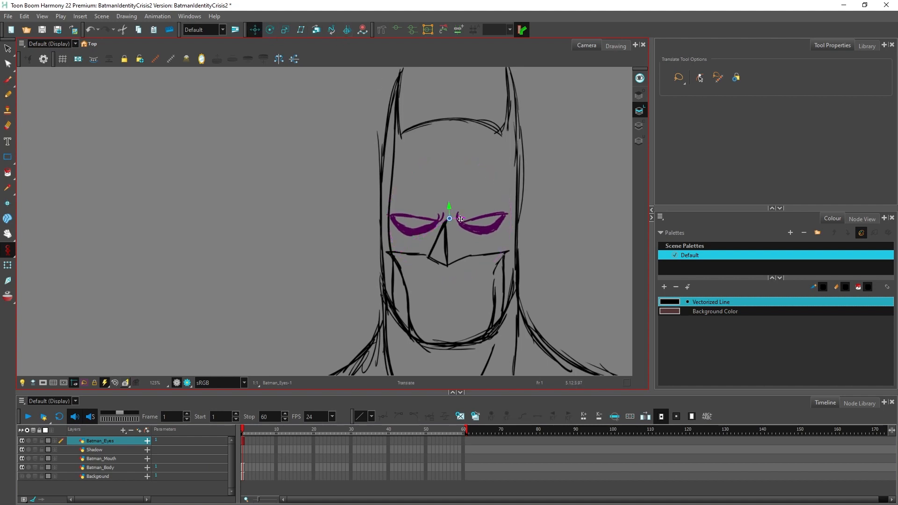
pyautogui.hotkey('alt', 'b')
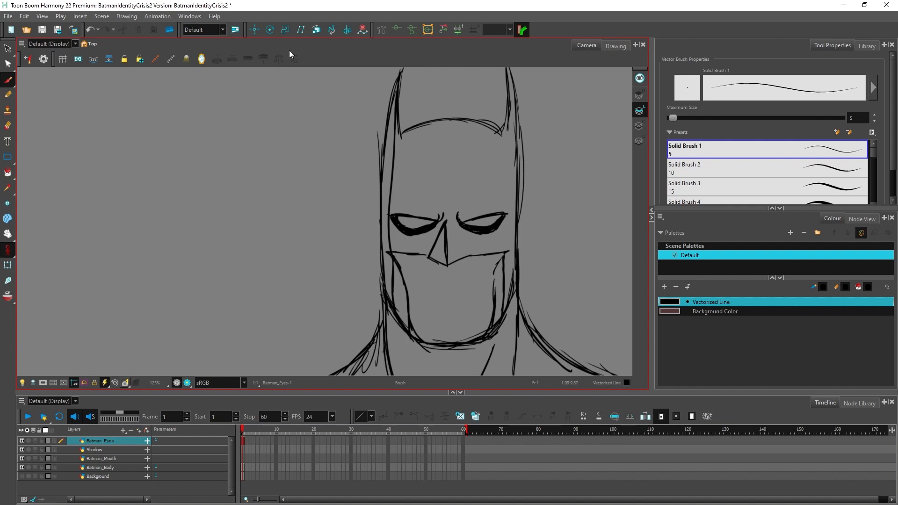
# Step: Scale the eyes down slightly and nudge them into position between the sides of the cowl
pyautogui.click(285, 30)
pyautogui.moveTo(507, 159); pyautogui.dragTo(504, 162)
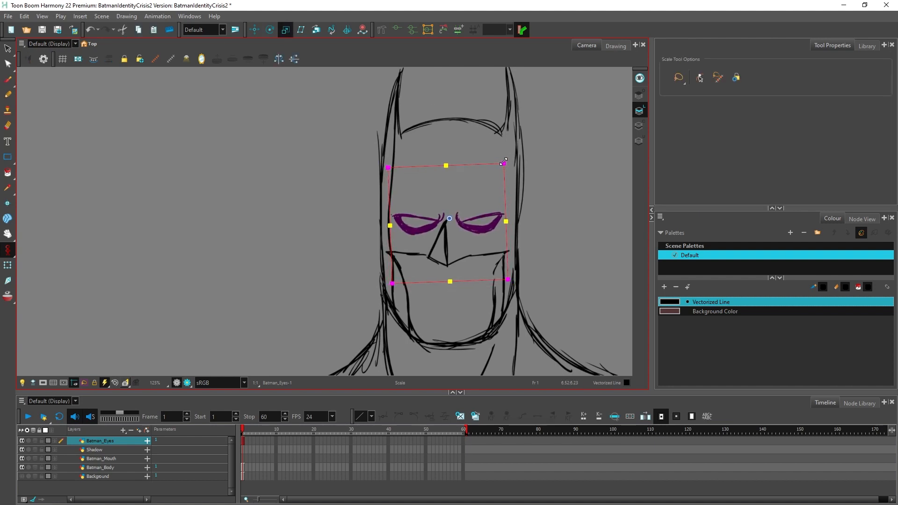
pyautogui.click(255, 30)
pyautogui.moveTo(477, 227); pyautogui.dragTo(480, 228)
pyautogui.scroll(-6, 567, 257)
pyautogui.hotkey('alt', 'b')
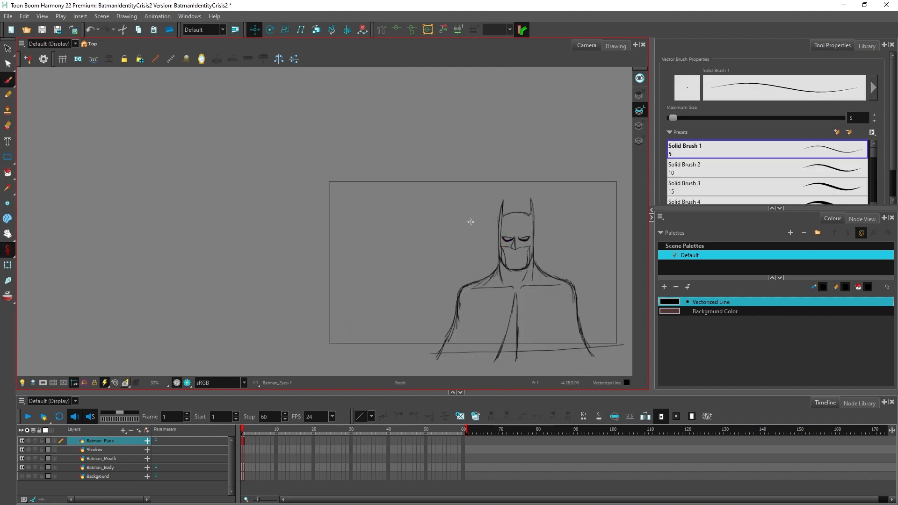
# Step: On the Batman_Mouth layer, draw a closed, slightly frowning mouth line with a shorter lower-lip line beneath it
pyautogui.scroll(2, 575, 265)
pyautogui.scroll(3, 541, 265)
pyautogui.click(114, 441)
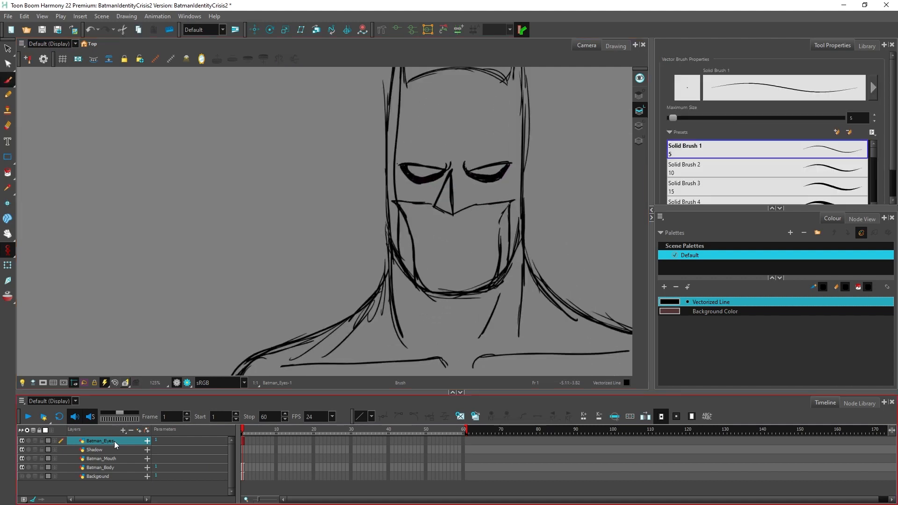
pyautogui.click(108, 460)
pyautogui.scroll(1, 489, 234)
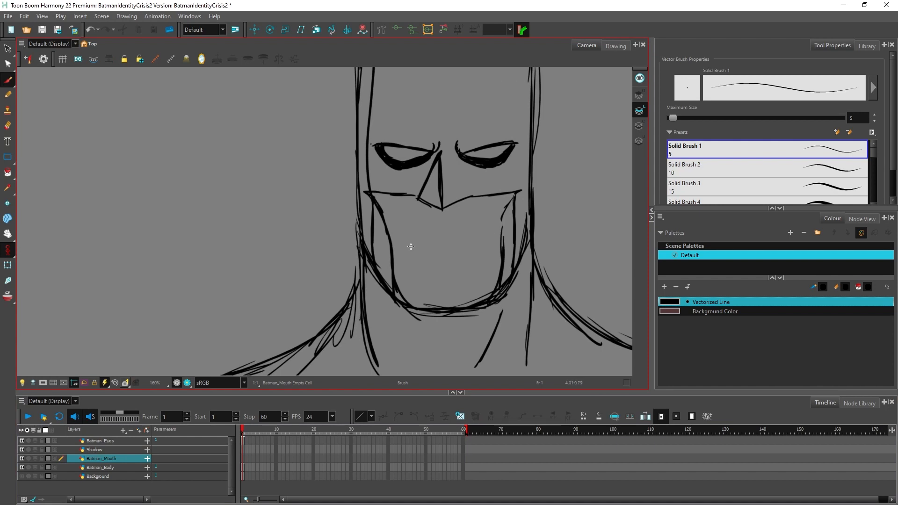
pyautogui.moveTo(405, 241)
pyautogui.mouseDown()
pyautogui.moveTo(484, 240)
pyautogui.moveTo(452, 250)
pyautogui.moveTo(471, 249)
pyautogui.mouseUp()
pyautogui.press('ctrl')
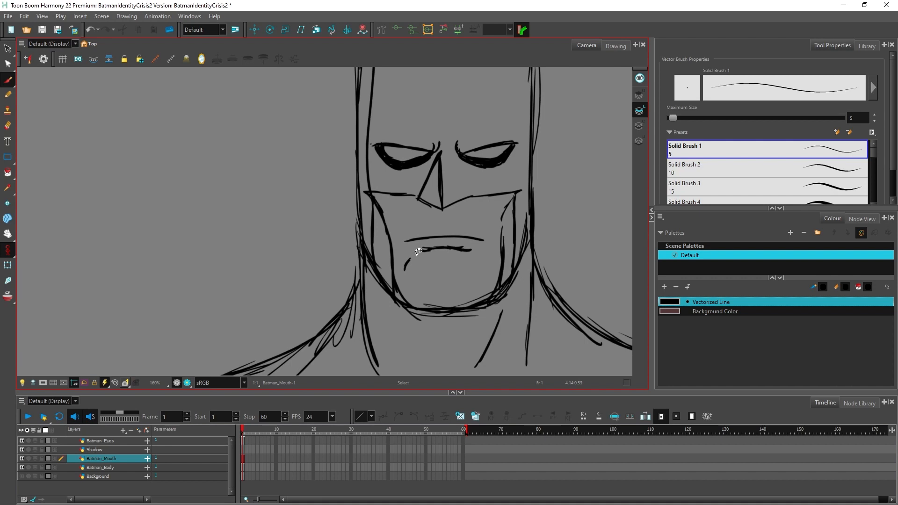
# Step: On the Batman_Body layer, add short hatching strokes on the left side of the chin
pyautogui.click(120, 468)
pyautogui.moveTo(405, 261); pyautogui.dragTo(414, 303)
pyautogui.scroll(-6, 437, 254)
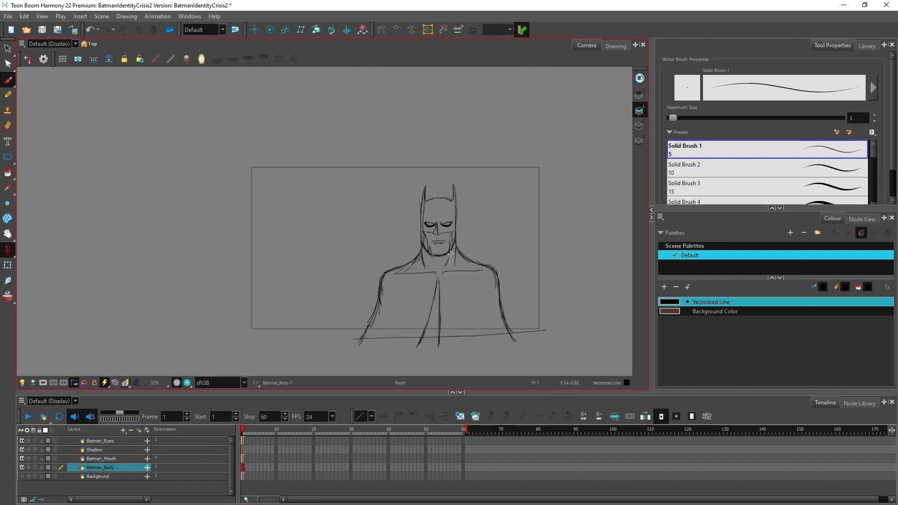
# Step: Erase the stray outer line along the right side of the cowl
pyautogui.scroll(3, 450, 255)
pyautogui.scroll(2, 467, 142)
pyautogui.scroll(1, 467, 141)
pyautogui.scroll(-1, 465, 143)
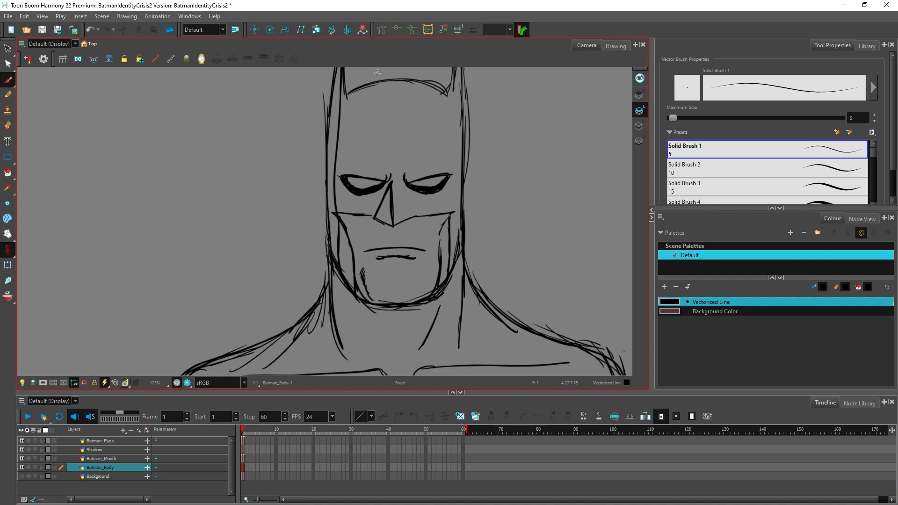
pyautogui.scroll(1, 376, 71)
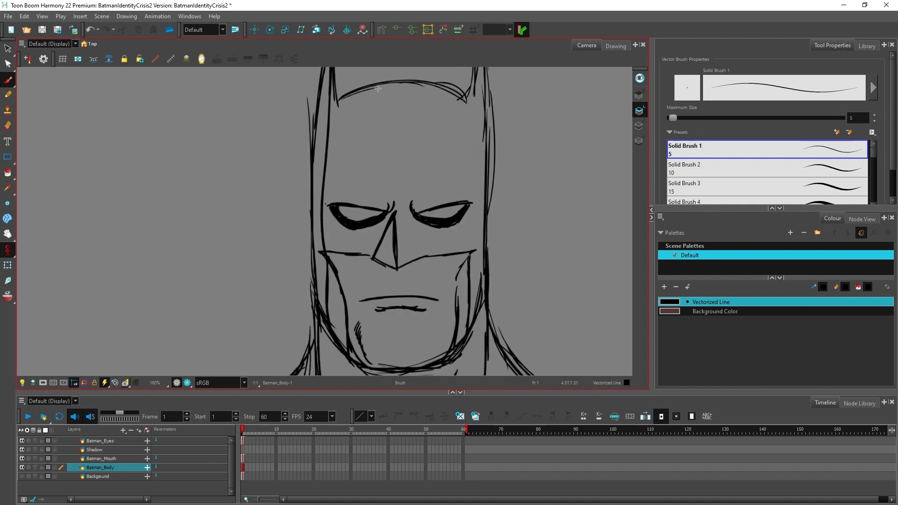
pyautogui.click(7, 234)
pyautogui.moveTo(225, 204); pyautogui.dragTo(230, 244)
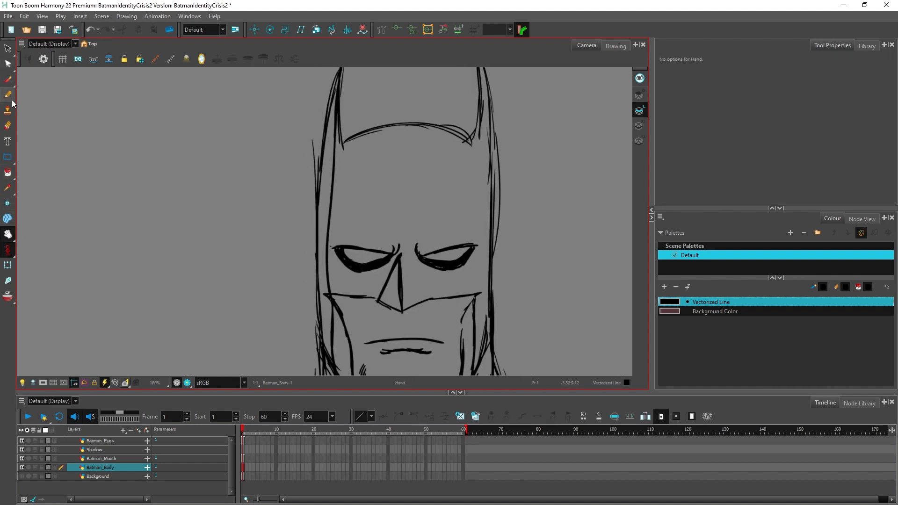
pyautogui.click(8, 127)
pyautogui.moveTo(489, 108)
pyautogui.mouseDown()
pyautogui.moveTo(491, 157)
pyautogui.moveTo(498, 140)
pyautogui.moveTo(491, 256)
pyautogui.mouseUp()
# Step: Redraw the inner edges of both ears with straighter brush strokes down to the top of the head
pyautogui.hotkey('alt', 'b')
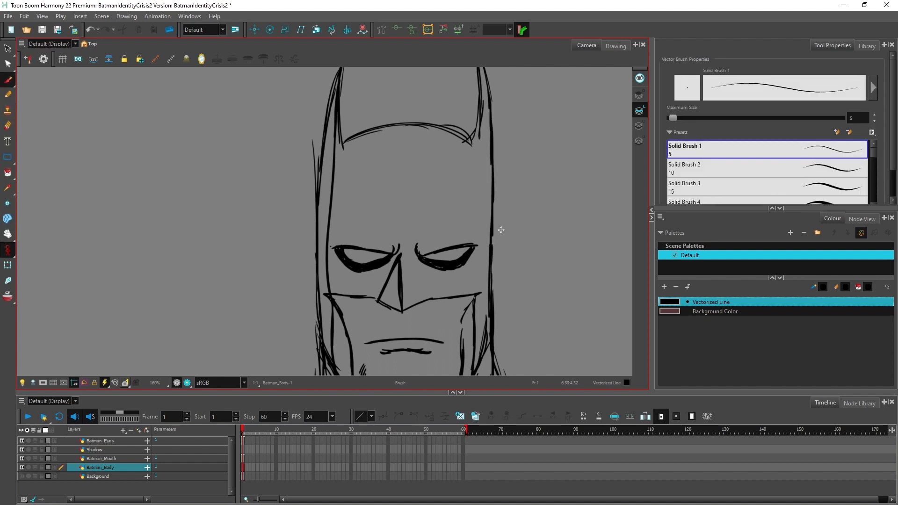
pyautogui.scroll(-1, 500, 229)
pyautogui.scroll(1, 499, 111)
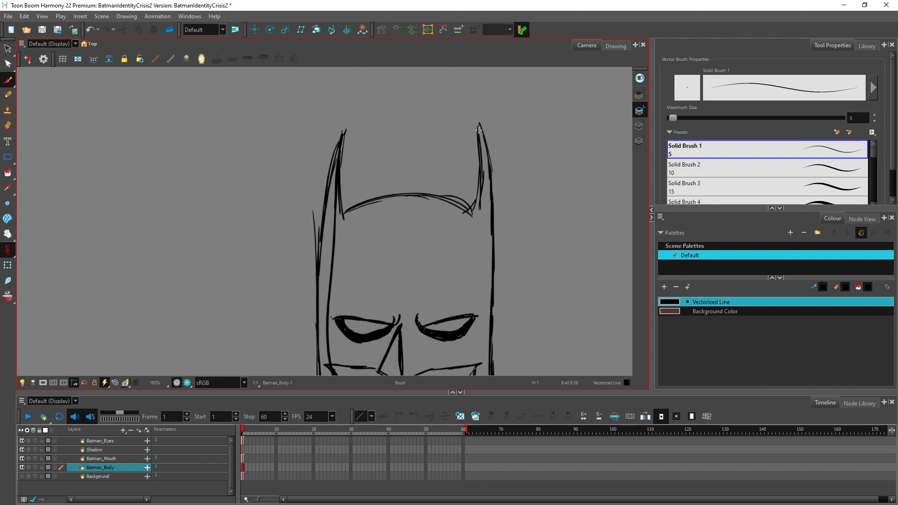
pyautogui.moveTo(478, 146); pyautogui.dragTo(469, 211)
pyautogui.moveTo(342, 141); pyautogui.dragTo(349, 209)
# Step: Erase the leftover old lines at the base of the ears and return to the Brush tool
pyautogui.rightClick(347, 199)
pyautogui.hotkey('alt', 'e')
pyautogui.moveTo(474, 208)
pyautogui.mouseDown()
pyautogui.moveTo(481, 146)
pyautogui.moveTo(482, 192)
pyautogui.mouseUp()
pyautogui.hotkey('alt', 'b')
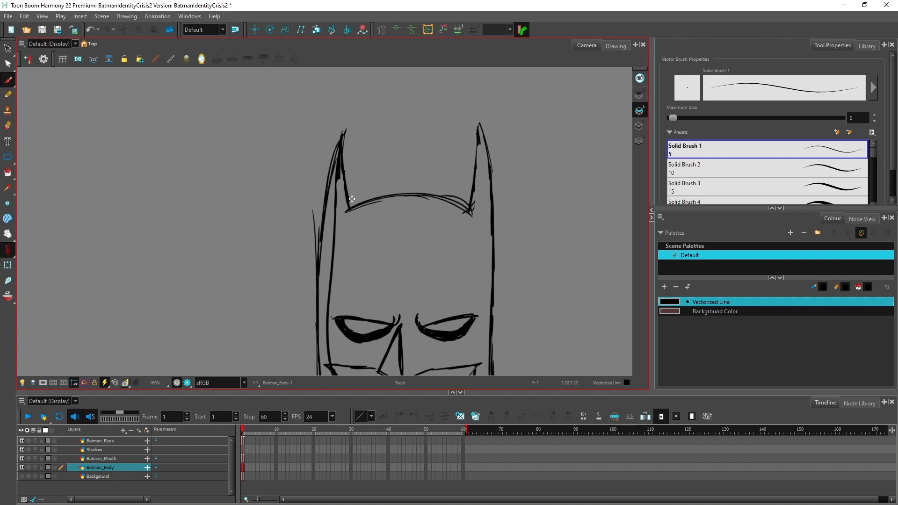
# Step: Reinforce the right ear's inner edge and the top of the cowl, and erase the stray outer line on the cowl's left side
pyautogui.moveTo(479, 144); pyautogui.dragTo(471, 203)
pyautogui.moveTo(435, 194)
pyautogui.mouseDown()
pyautogui.moveTo(476, 205)
pyautogui.moveTo(451, 205)
pyautogui.mouseUp()
pyautogui.hotkey('alt', 'e')
pyautogui.moveTo(314, 226)
pyautogui.mouseDown()
pyautogui.moveTo(313, 200)
pyautogui.moveTo(314, 286)
pyautogui.mouseUp()
# Step: On the Batman_Eyes layer, brush in brow strokes by the nose and a short vertical stroke above each eye's outer corner
pyautogui.hotkey('shift', 'm')
pyautogui.scroll(5, 406, 220)
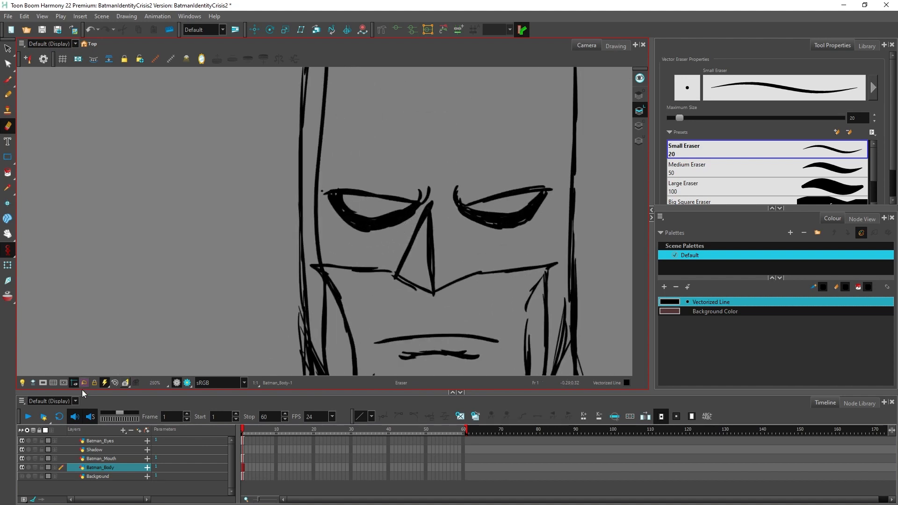
pyautogui.click(99, 442)
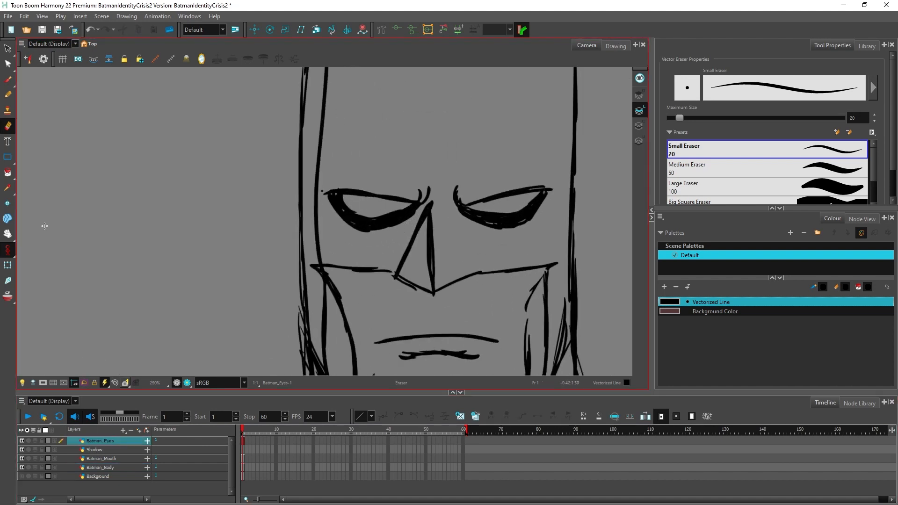
pyautogui.click(7, 82)
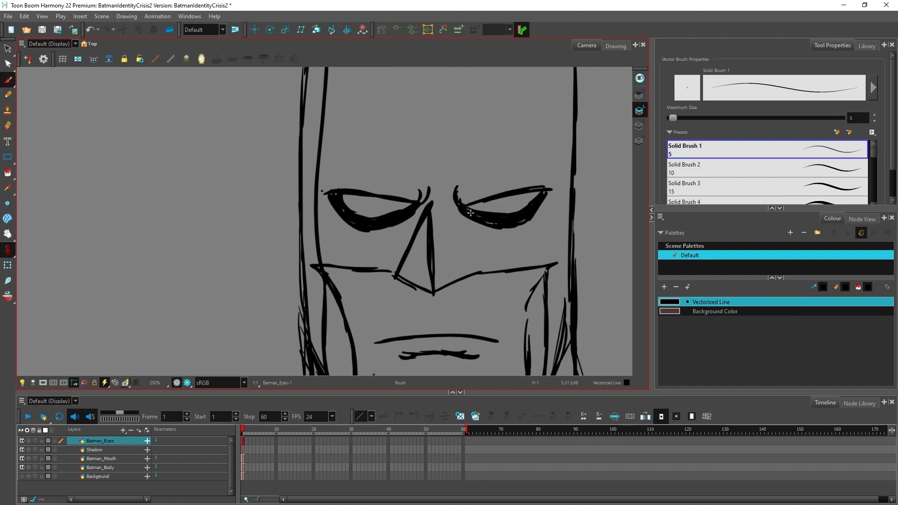
pyautogui.moveTo(463, 178); pyautogui.dragTo(453, 190)
pyautogui.moveTo(327, 183); pyautogui.dragTo(331, 160)
pyautogui.moveTo(546, 180); pyautogui.dragTo(543, 159)
pyautogui.scroll(-4, 484, 122)
pyautogui.scroll(2, 529, 224)
# Step: On the Batman_Body layer, erase stray sketch lines around the jaw, neck and sides of the cowl
pyautogui.click(7, 126)
pyautogui.click(100, 467)
pyautogui.moveTo(348, 223)
pyautogui.mouseDown()
pyautogui.moveTo(384, 265)
pyautogui.moveTo(512, 205)
pyautogui.moveTo(448, 268)
pyautogui.mouseUp()
pyautogui.scroll(1, 343, 257)
pyautogui.moveTo(344, 257)
pyautogui.mouseDown()
pyautogui.moveTo(481, 174)
pyautogui.moveTo(324, 293)
pyautogui.mouseUp()
pyautogui.moveTo(375, 289)
pyautogui.mouseDown()
pyautogui.moveTo(459, 210)
pyautogui.moveTo(472, 220)
pyautogui.mouseUp()
pyautogui.moveTo(511, 274); pyautogui.dragTo(492, 248)
pyautogui.moveTo(476, 135)
pyautogui.mouseDown()
pyautogui.moveTo(473, 156)
pyautogui.moveTo(477, 77)
pyautogui.mouseUp()
pyautogui.rightClick(429, 94)
pyautogui.scroll(-9, 507, 260)
pyautogui.scroll(4, 571, 250)
pyautogui.scroll(3, 467, 237)
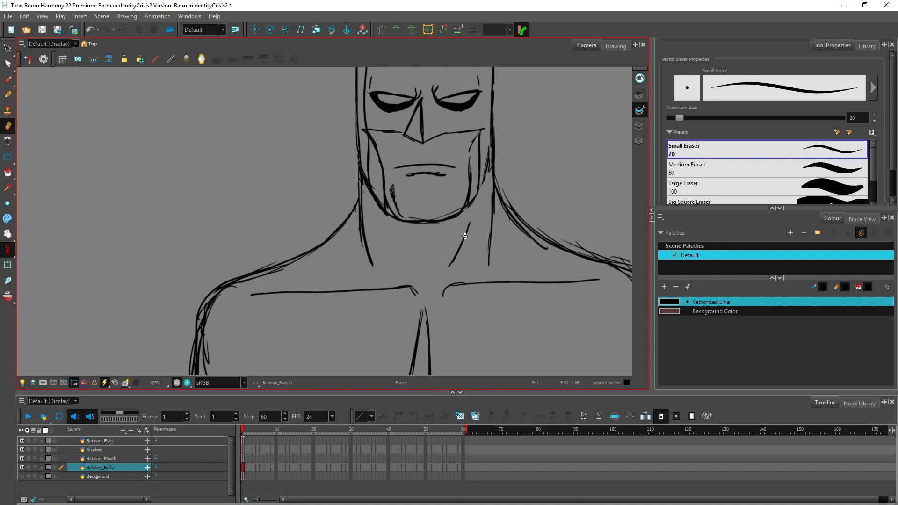
# Step: On the Batman_Mouth layer, erase the short line beneath the mouth and trim the mouth line's right end
pyautogui.click(112, 458)
pyautogui.moveTo(451, 163); pyautogui.dragTo(407, 175)
pyautogui.moveTo(488, 151); pyautogui.dragTo(448, 178)
pyautogui.hotkey('alt', 'b')
pyautogui.moveTo(327, 208)
pyautogui.mouseDown()
pyautogui.moveTo(382, 244)
pyautogui.moveTo(450, 194)
pyautogui.mouseUp()
pyautogui.hotkey('alt', 'e')
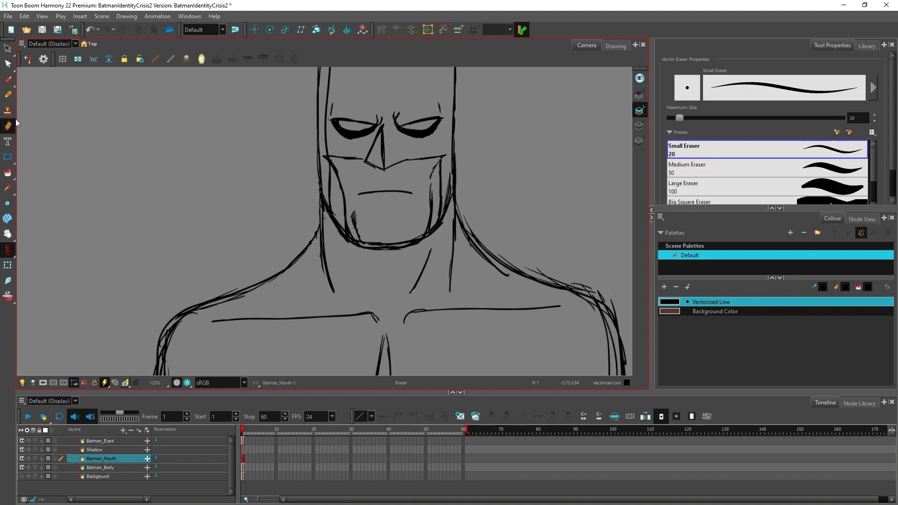
pyautogui.hotkey('alt', 'b')
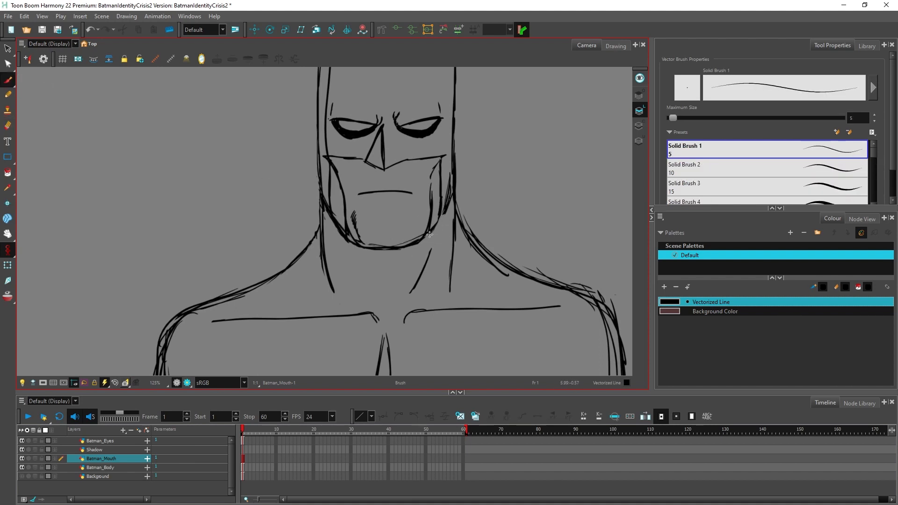
# Step: On the Batman_Body layer, erase the hatching on the left side of the chin and the doubled lines along the jaw
pyautogui.hotkey('alt', 'e')
pyautogui.click(121, 469)
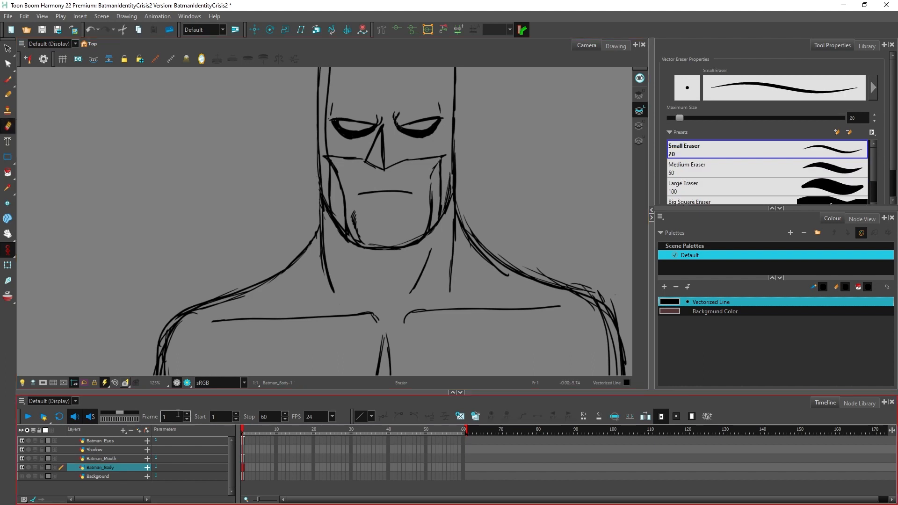
pyautogui.hotkey('alt', 'b')
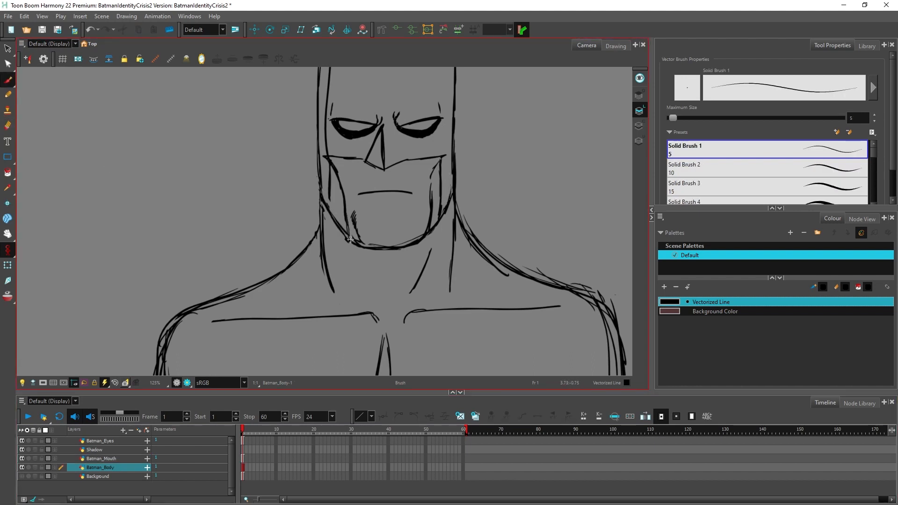
pyautogui.click(8, 125)
pyautogui.moveTo(354, 233)
pyautogui.mouseDown()
pyautogui.moveTo(423, 241)
pyautogui.moveTo(393, 249)
pyautogui.moveTo(383, 247)
pyautogui.moveTo(437, 216)
pyautogui.mouseUp()
# Step: Redraw the edges of the mask's left cheek opening and the bottom line of the chin with the Brush
pyautogui.click(8, 80)
pyautogui.moveTo(327, 155); pyautogui.dragTo(330, 217)
pyautogui.moveTo(334, 168); pyautogui.dragTo(354, 231)
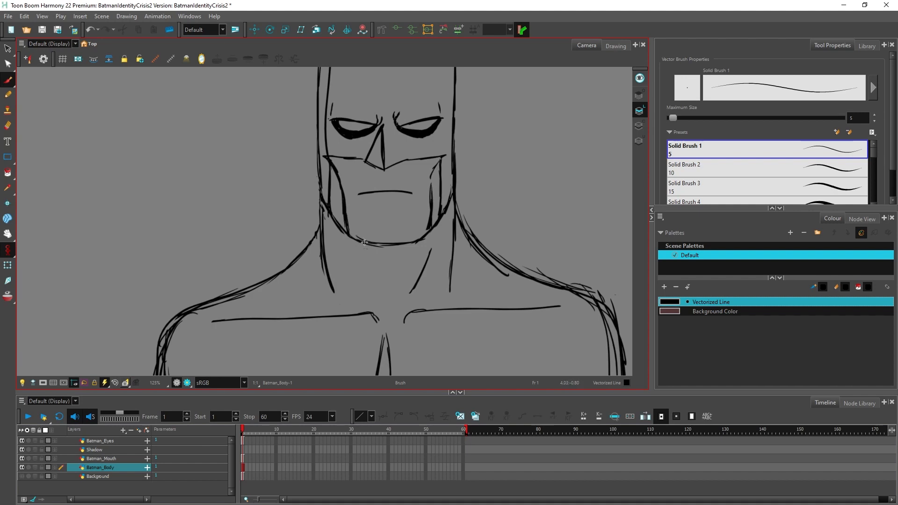
pyautogui.moveTo(376, 246); pyautogui.dragTo(403, 244)
# Step: Redraw the right shoulder as one bolder line and erase the stray lines along both shoulders
pyautogui.moveTo(456, 202)
pyautogui.mouseDown()
pyautogui.moveTo(481, 250)
pyautogui.moveTo(504, 268)
pyautogui.moveTo(573, 290)
pyautogui.moveTo(615, 321)
pyautogui.mouseUp()
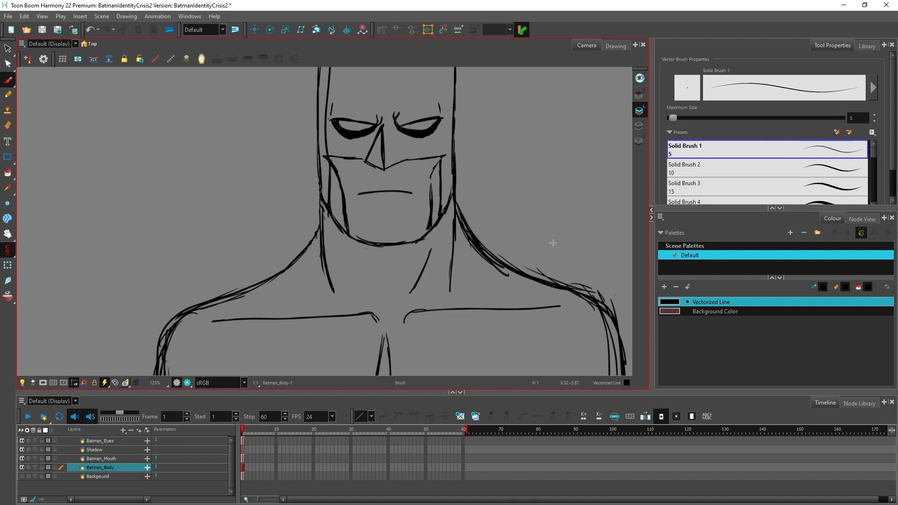
pyautogui.click(8, 124)
pyautogui.moveTo(457, 200)
pyautogui.mouseDown()
pyautogui.moveTo(494, 251)
pyautogui.moveTo(487, 264)
pyautogui.moveTo(554, 275)
pyautogui.moveTo(619, 309)
pyautogui.mouseUp()
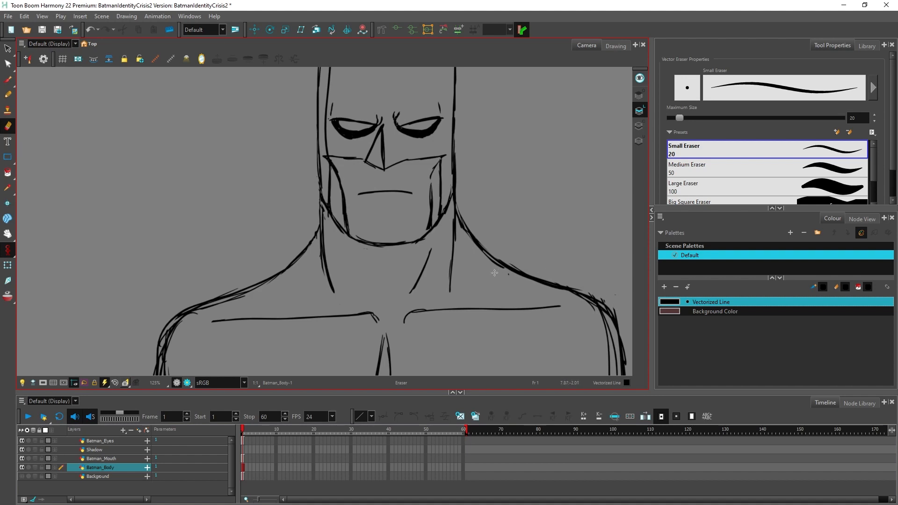
pyautogui.moveTo(219, 303)
pyautogui.mouseDown()
pyautogui.moveTo(170, 339)
pyautogui.moveTo(186, 318)
pyautogui.moveTo(298, 276)
pyautogui.mouseUp()
# Step: Erase the stray strokes along the outline of the right arm and cape
pyautogui.scroll(-4, 202, 313)
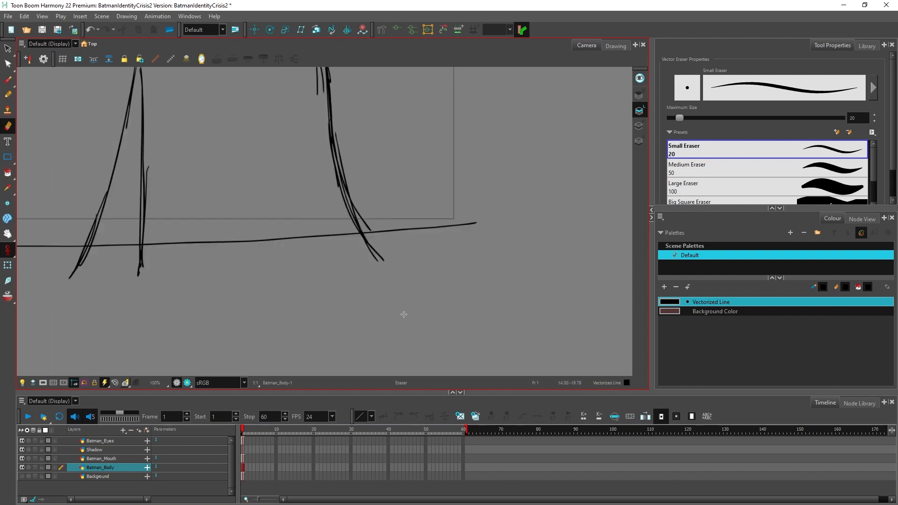
pyautogui.scroll(5, 381, 202)
pyautogui.moveTo(323, 132); pyautogui.dragTo(349, 155)
pyautogui.moveTo(309, 138)
pyautogui.mouseDown()
pyautogui.moveTo(345, 173)
pyautogui.moveTo(346, 242)
pyautogui.mouseUp()
pyautogui.scroll(-10, 282, 239)
pyautogui.press('space')
pyautogui.moveTo(275, 262); pyautogui.dragTo(358, 259)
pyautogui.scroll(4, 357, 260)
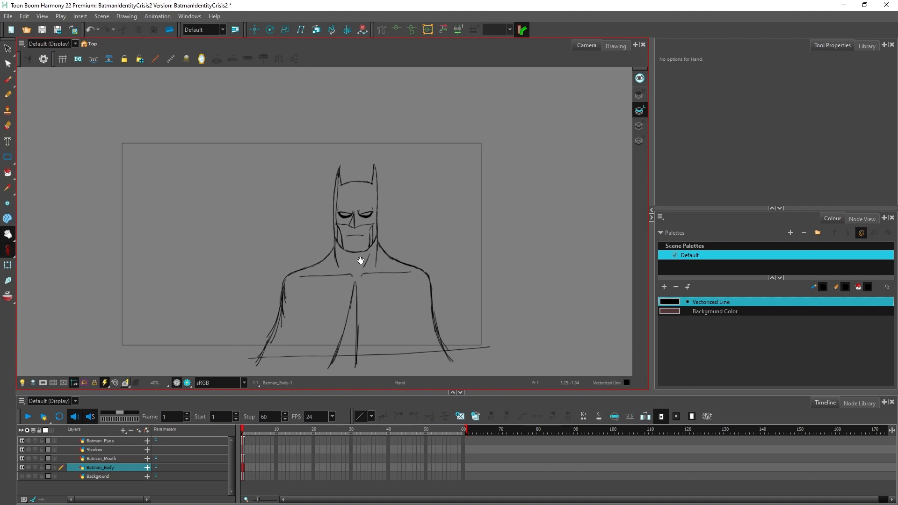
pyautogui.scroll(1, 361, 258)
pyautogui.scroll(1, 361, 256)
pyautogui.scroll(-1, 321, 172)
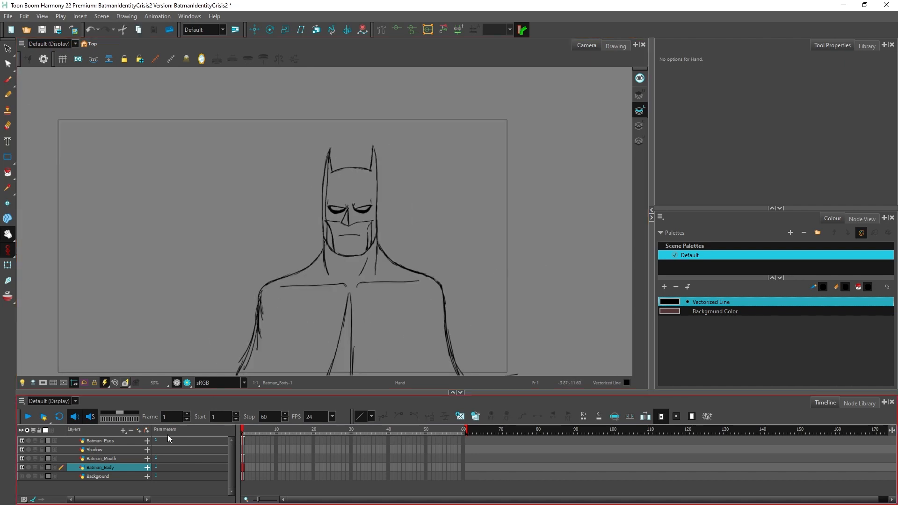
# Step: Erase the inner line running down the left side of the cowl from the ear to the cheek
pyautogui.click(8, 49)
pyautogui.scroll(5, 318, 187)
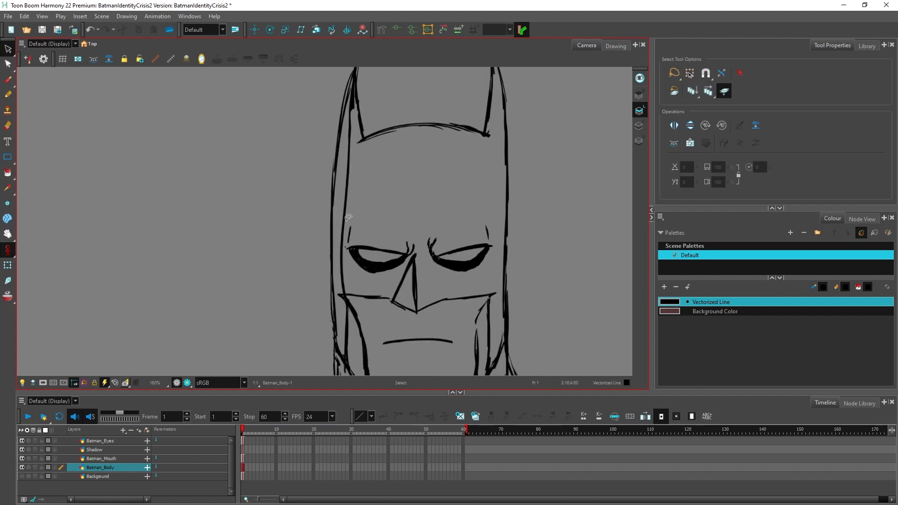
pyautogui.scroll(-1, 346, 220)
pyautogui.scroll(1, 347, 220)
pyautogui.click(8, 94)
pyautogui.click(10, 126)
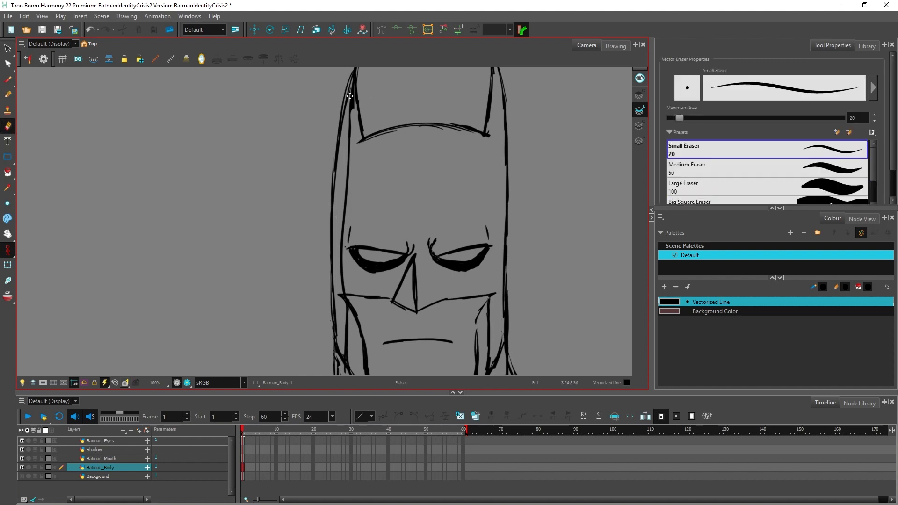
pyautogui.moveTo(350, 170)
pyautogui.mouseDown()
pyautogui.moveTo(339, 264)
pyautogui.moveTo(345, 322)
pyautogui.mouseUp()
pyautogui.hotkey('alt', 'b')
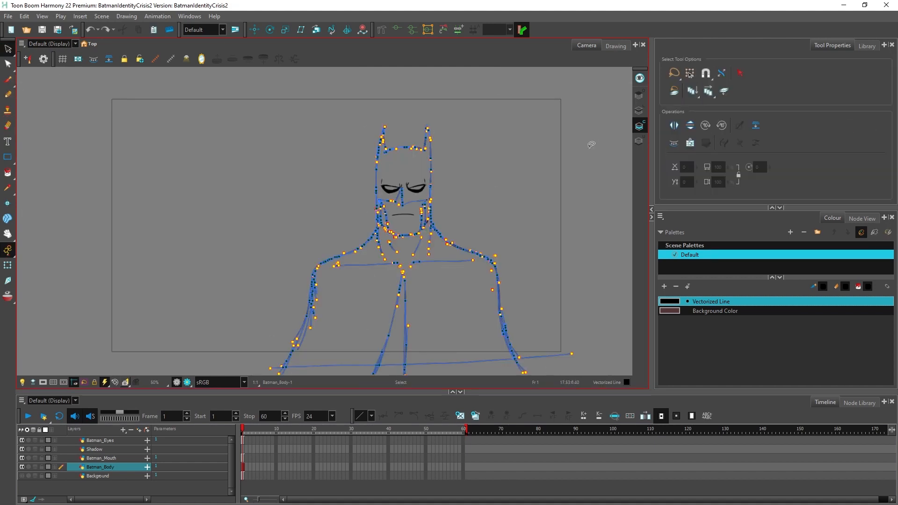
# Step: Add a new colour named "Batman Body" to the Default palette for painting the outlined body
pyautogui.moveTo(543, 114)
pyautogui.mouseDown()
pyautogui.moveTo(95, 313)
pyautogui.moveTo(637, 122)
pyautogui.moveTo(580, 107)
pyautogui.mouseUp()
pyautogui.scroll(4, 342, 179)
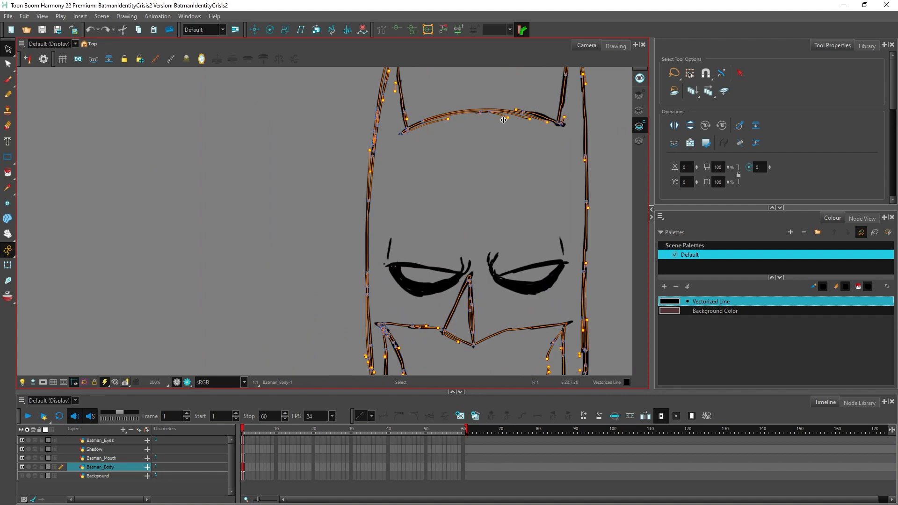
pyautogui.scroll(3, 467, 140)
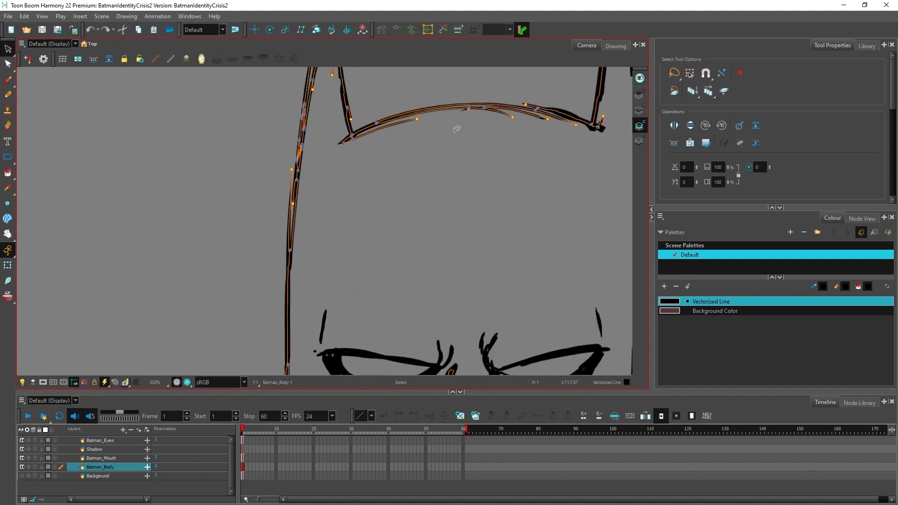
pyautogui.scroll(-2, 467, 164)
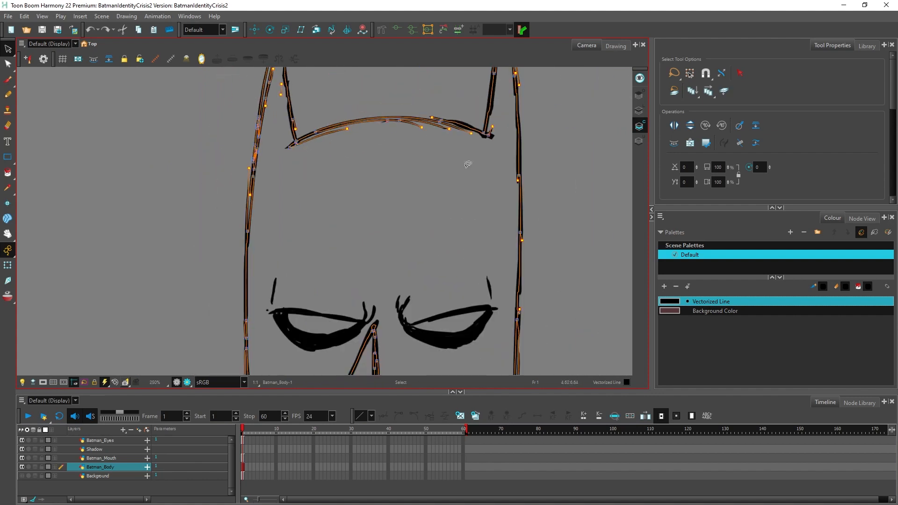
pyautogui.scroll(2, 551, 128)
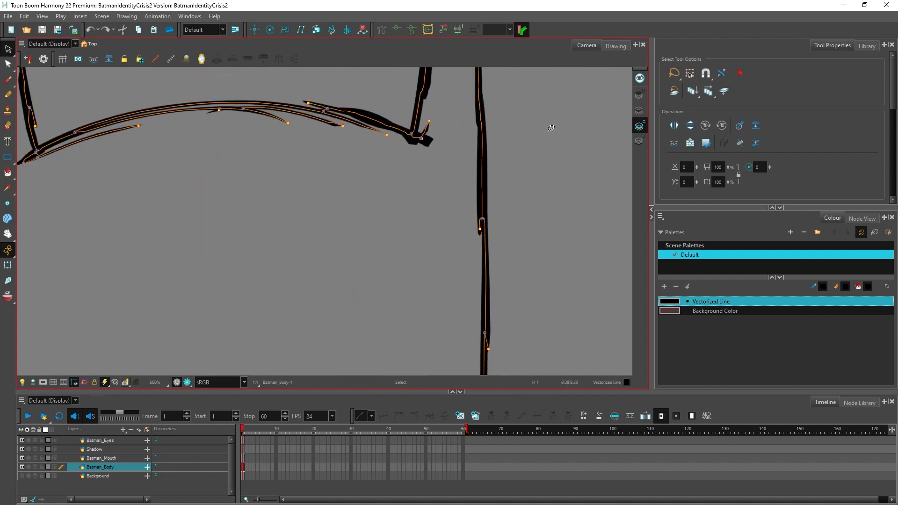
pyautogui.scroll(-5, 453, 204)
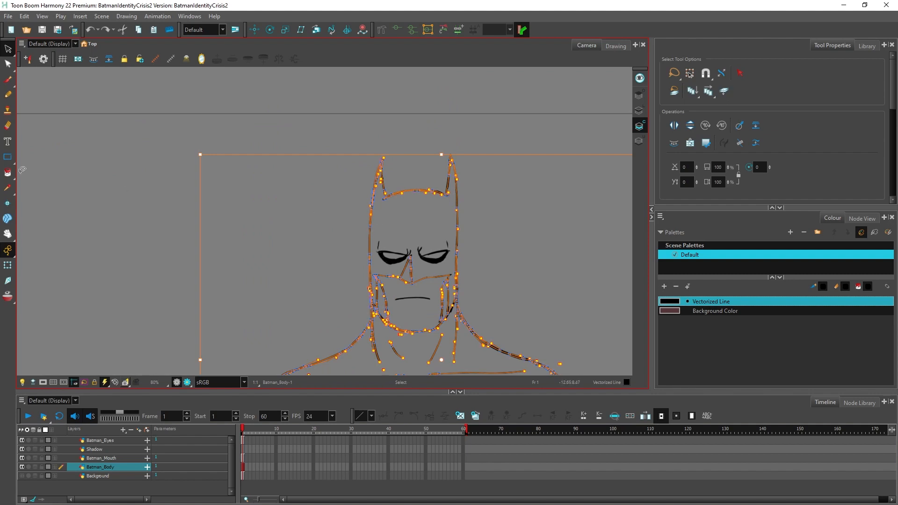
pyautogui.click(7, 173)
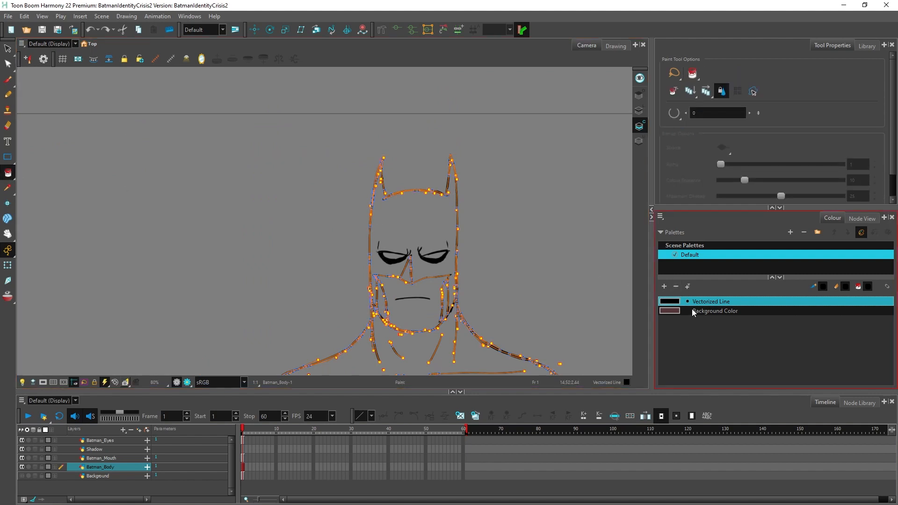
pyautogui.click(664, 286)
pyautogui.doubleClick(699, 321)
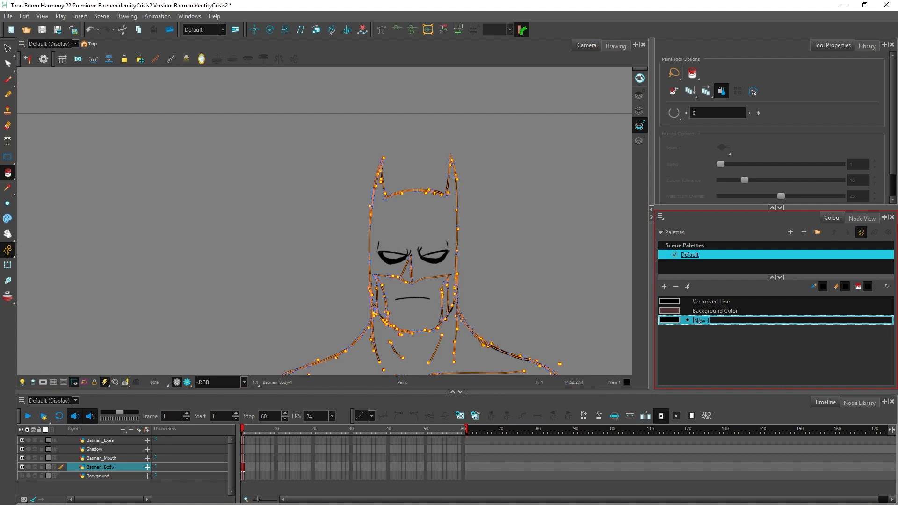
pyautogui.write('Batman Body')
pyautogui.press('Tab')
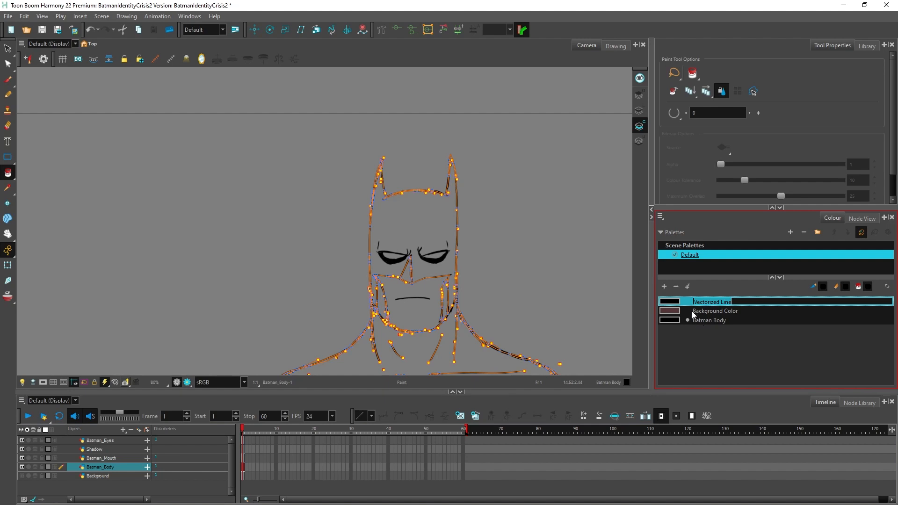
# Step: Set the Batman Body colour to a dark bluish grey
pyautogui.doubleClick(669, 320)
pyautogui.moveTo(405, 176); pyautogui.dragTo(427, 182)
pyautogui.click(376, 259)
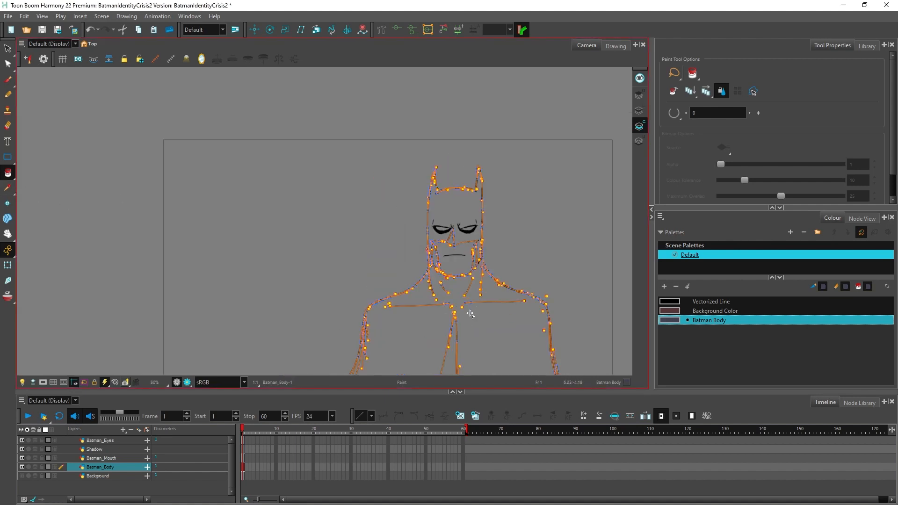
# Step: Try filling the whole figure with the Batman Body colour and check the fill across the face, chest and cape
pyautogui.click(471, 314)
pyautogui.scroll(5, 482, 307)
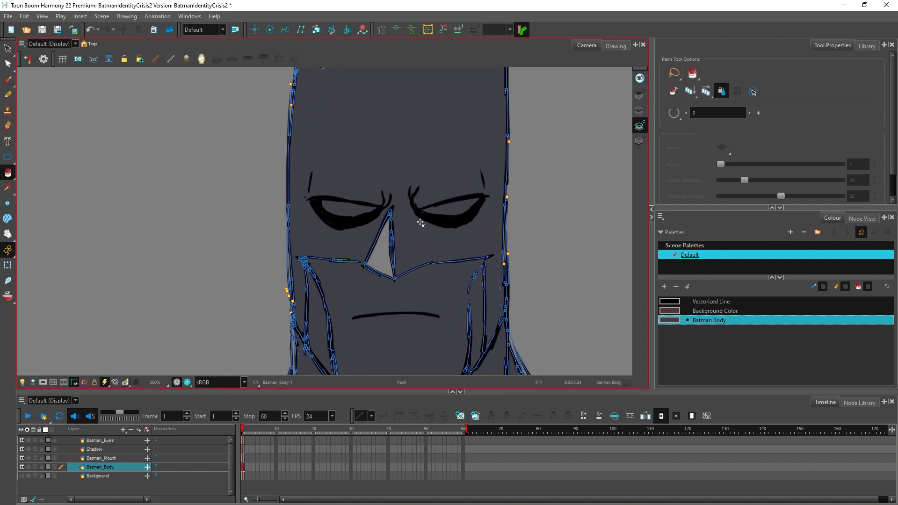
pyautogui.scroll(-4, 421, 225)
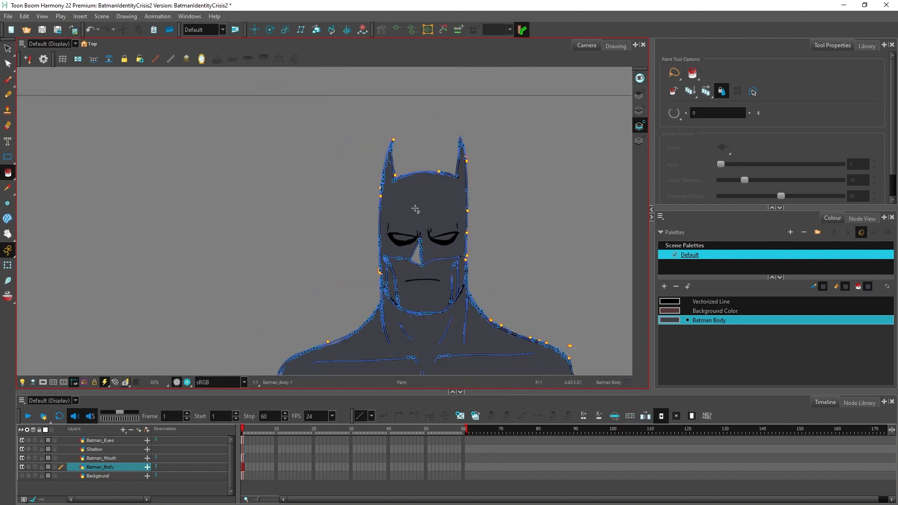
pyautogui.scroll(-4, 413, 215)
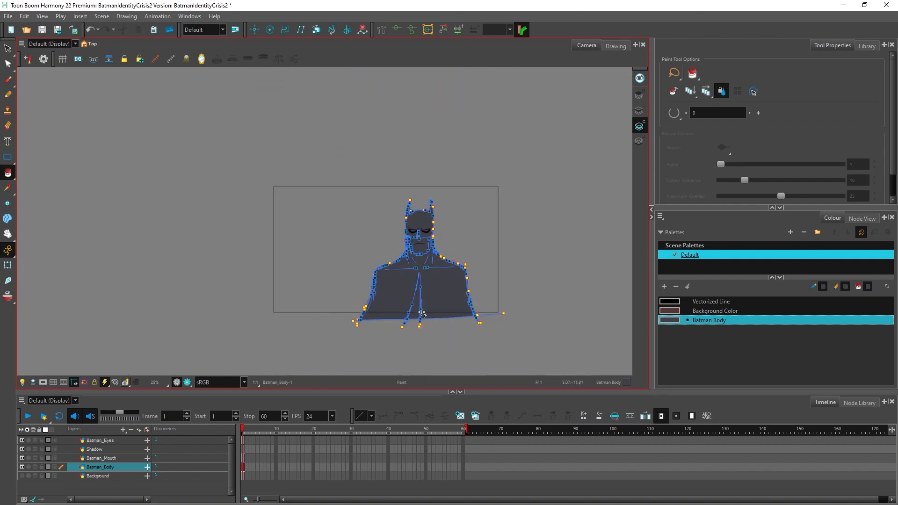
pyautogui.scroll(4, 421, 314)
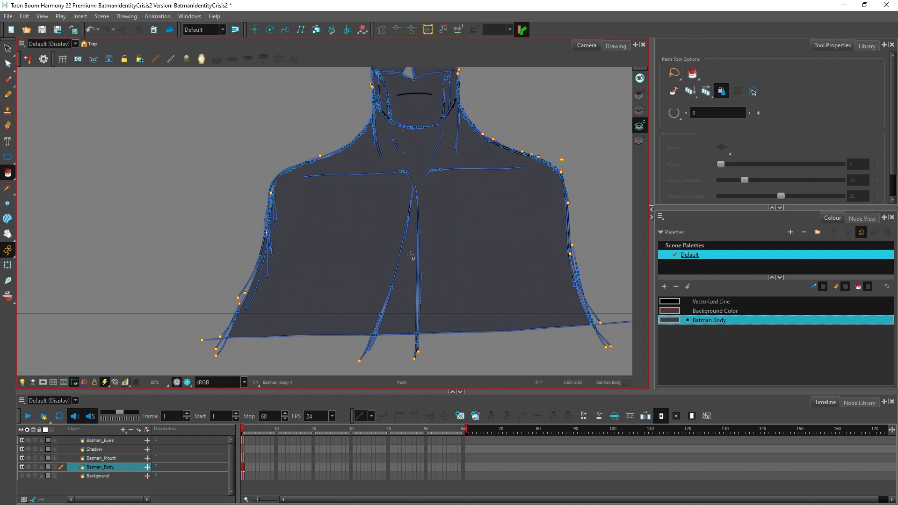
pyautogui.scroll(2, 410, 256)
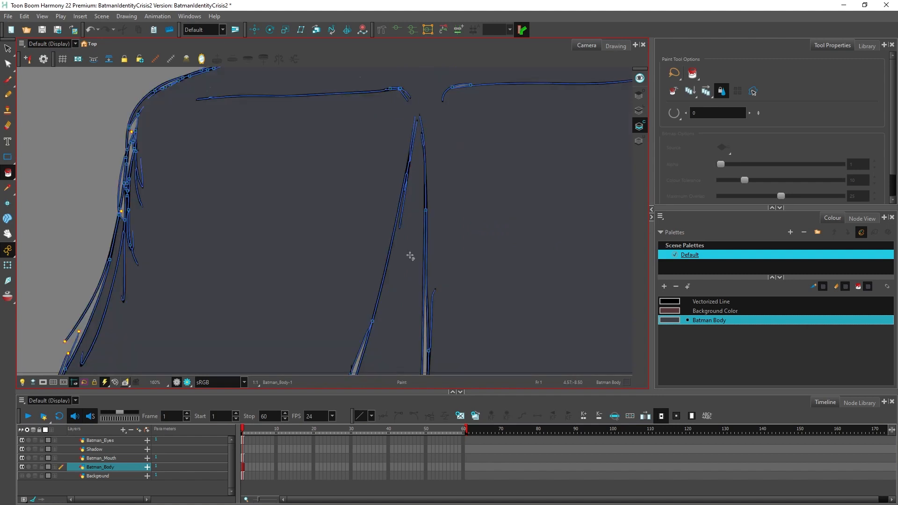
pyautogui.scroll(-3, 410, 248)
pyautogui.scroll(1, 414, 240)
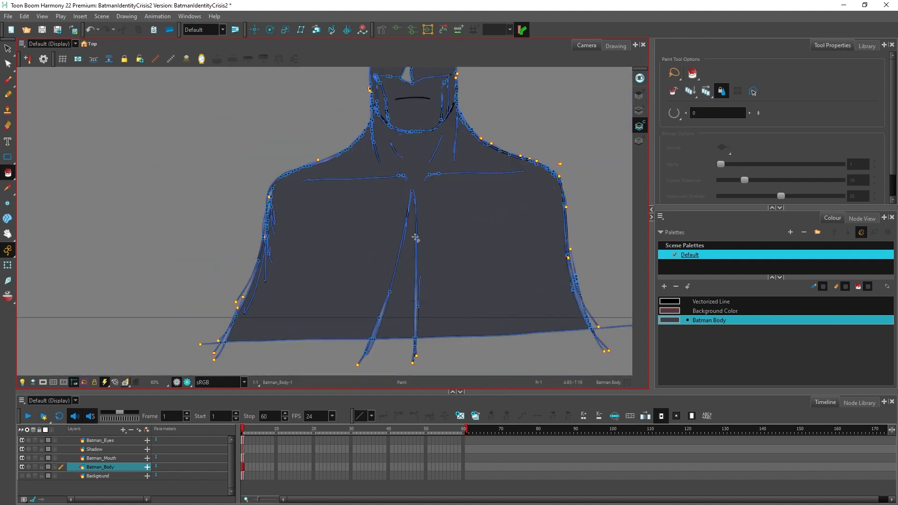
pyautogui.scroll(1, 415, 238)
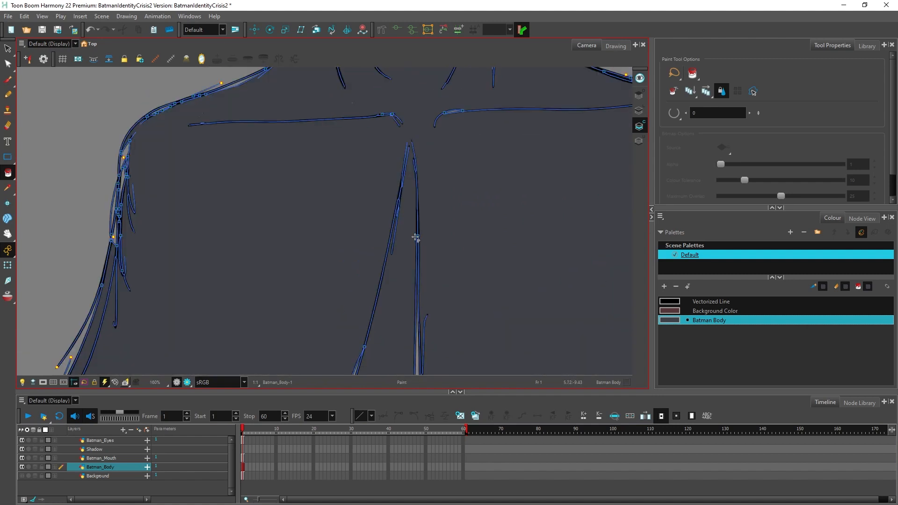
pyautogui.scroll(-4, 415, 239)
pyautogui.scroll(5, 418, 177)
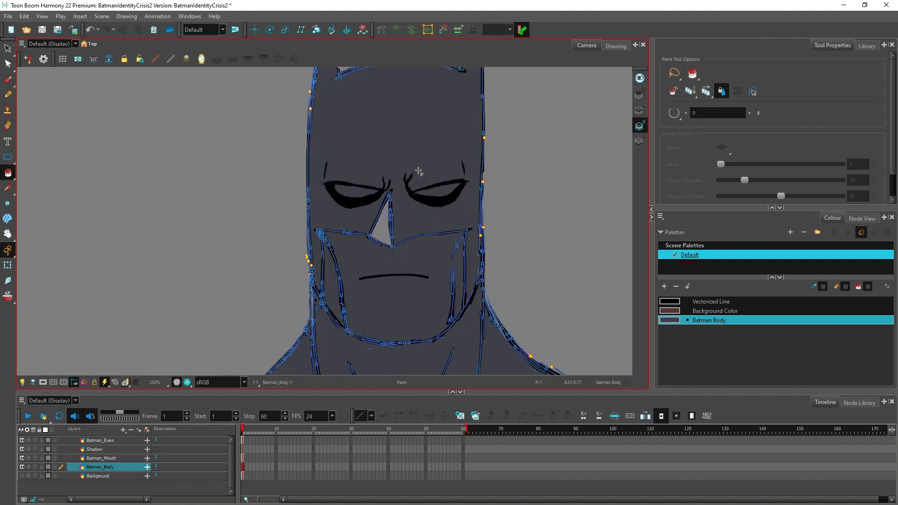
pyautogui.scroll(1, 418, 171)
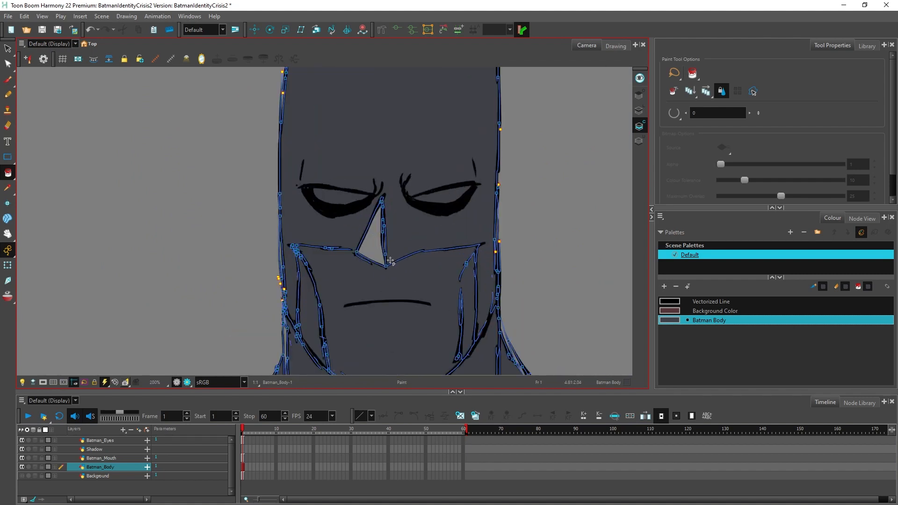
# Step: With the Contour Editor, extend the end of the left mask edge line to meet the corner of the nose
pyautogui.scroll(3, 323, 267)
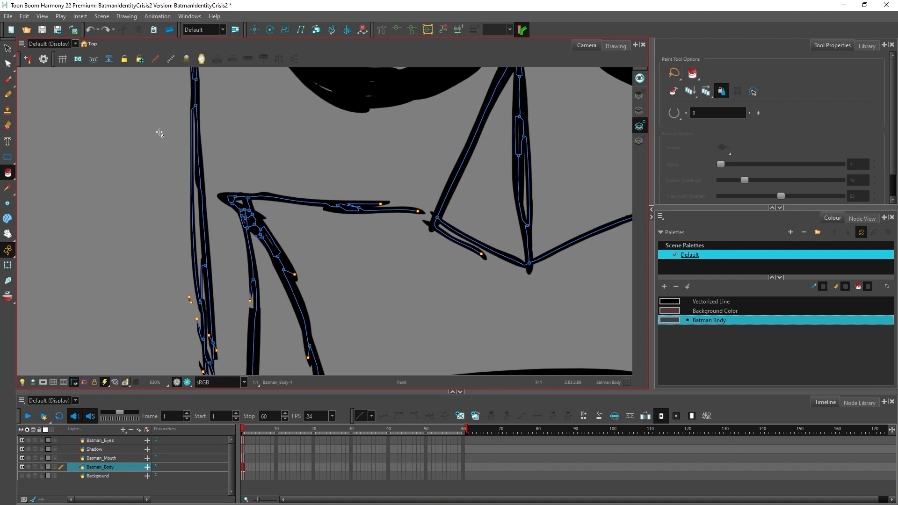
pyautogui.click(7, 64)
pyautogui.scroll(-1, 318, 263)
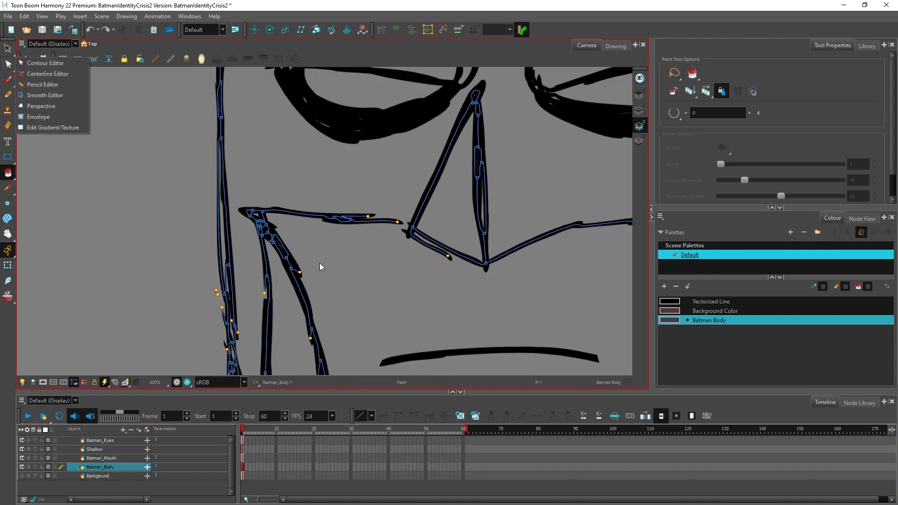
pyautogui.scroll(2, 398, 220)
pyautogui.hotkey('alt', 'q')
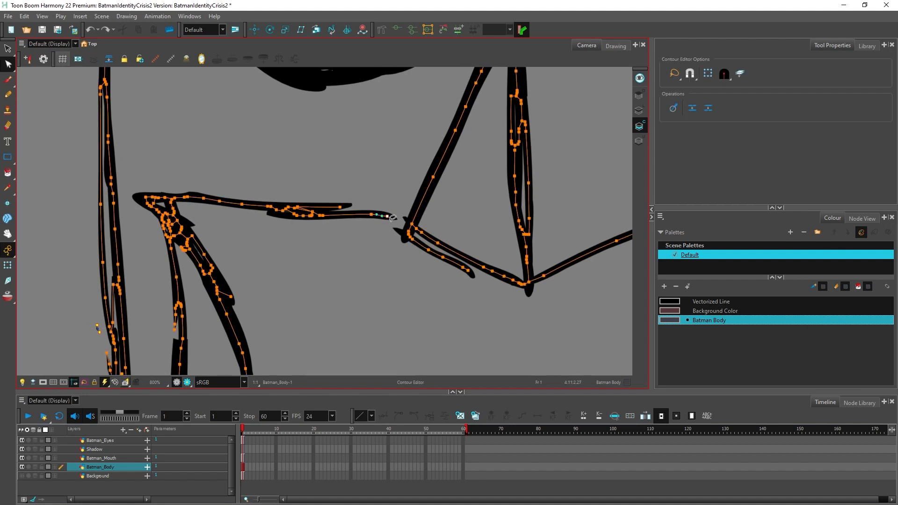
pyautogui.moveTo(388, 218); pyautogui.dragTo(420, 220)
# Step: Examine the mask edge, cheek and jaw outlines of the lower face for remaining gaps
pyautogui.scroll(-2, 313, 251)
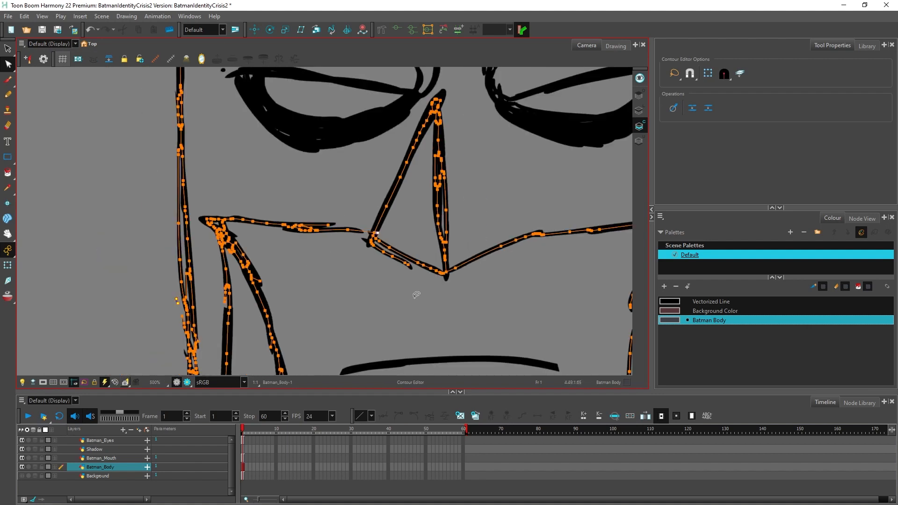
pyautogui.scroll(4, 227, 321)
pyautogui.scroll(-4, 227, 321)
pyautogui.scroll(-2, 275, 317)
pyautogui.scroll(1, 561, 275)
pyautogui.scroll(-3, 533, 275)
pyautogui.scroll(2, 533, 276)
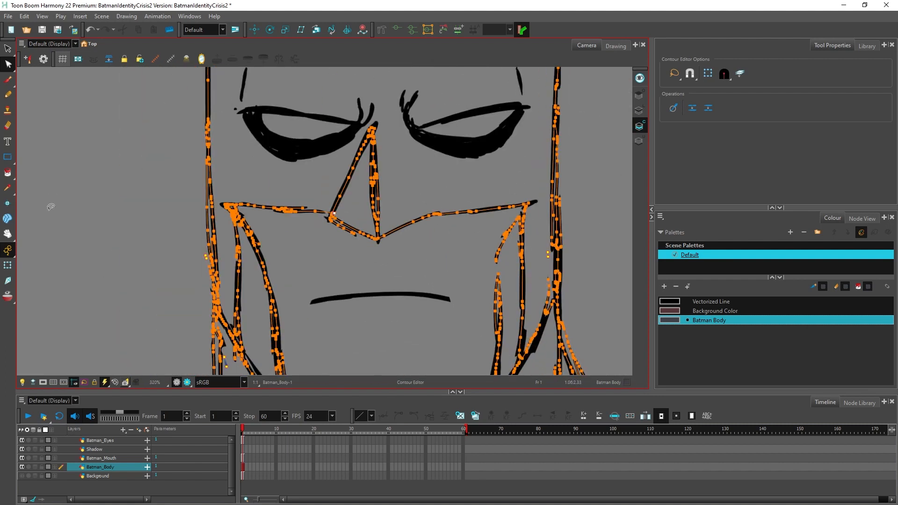
pyautogui.press('space')
pyautogui.moveTo(366, 282); pyautogui.dragTo(341, 164)
pyautogui.scroll(2, 281, 302)
pyautogui.scroll(-2, 349, 291)
pyautogui.scroll(2, 558, 281)
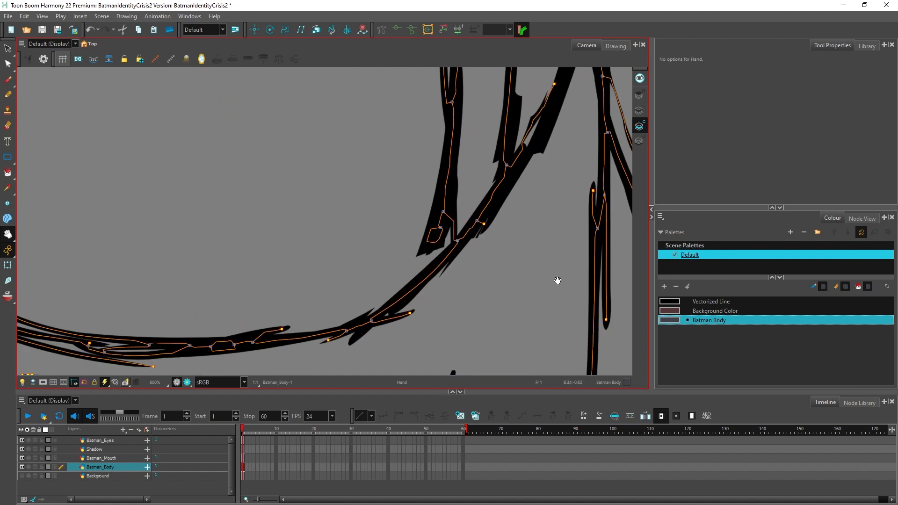
pyautogui.scroll(-2, 533, 248)
pyautogui.scroll(1, 533, 248)
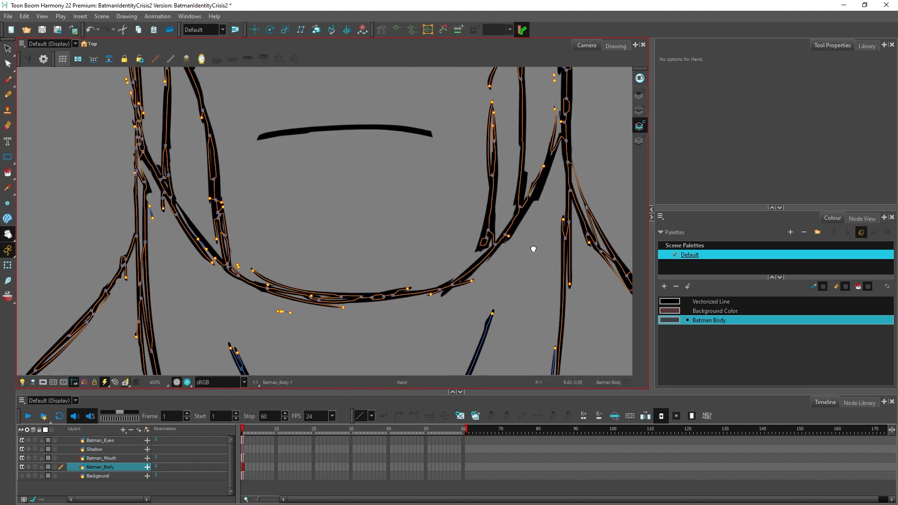
pyautogui.moveTo(533, 248); pyautogui.dragTo(537, 326)
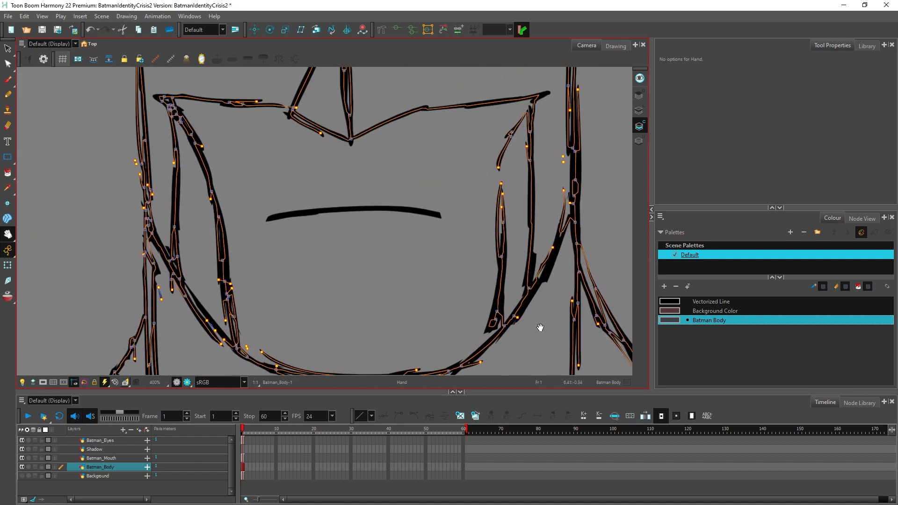
pyautogui.scroll(-2, 537, 327)
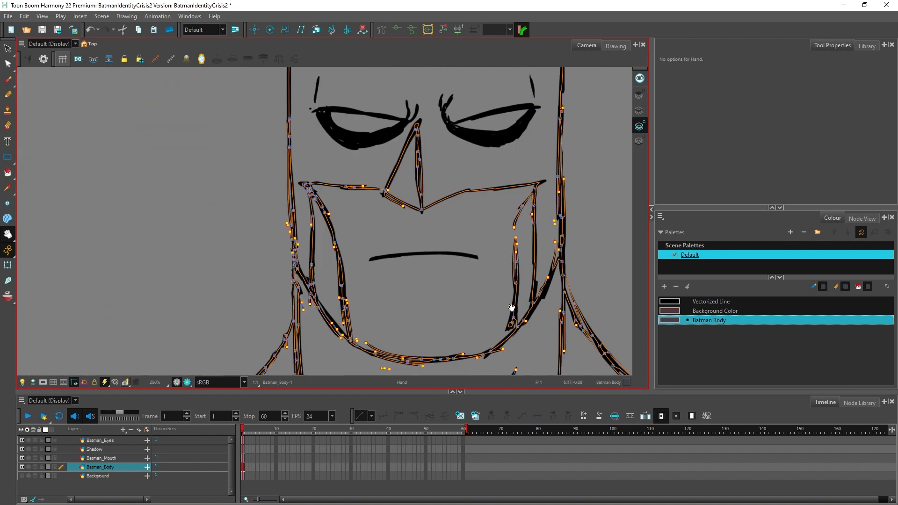
# Step: Try filling the lower face and the cowl with the Batman Body colour, undoing each test fill
pyautogui.click(9, 173)
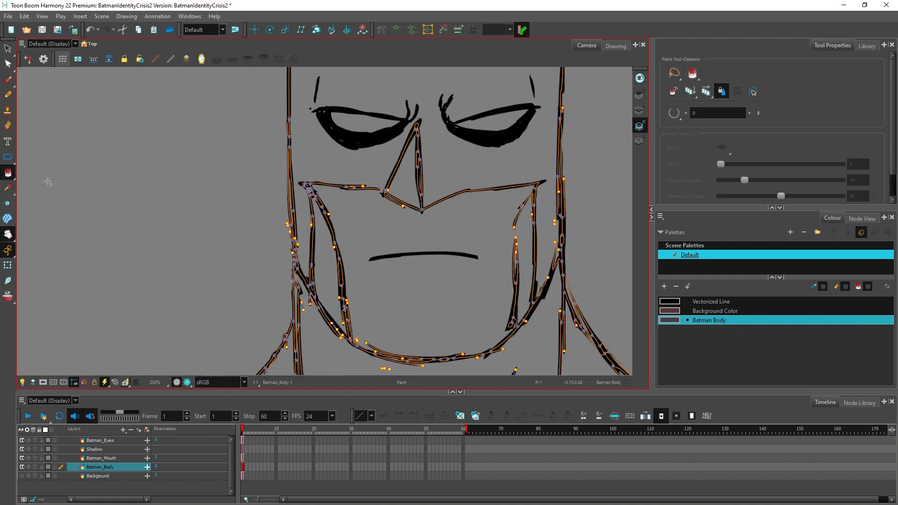
pyautogui.click(391, 239)
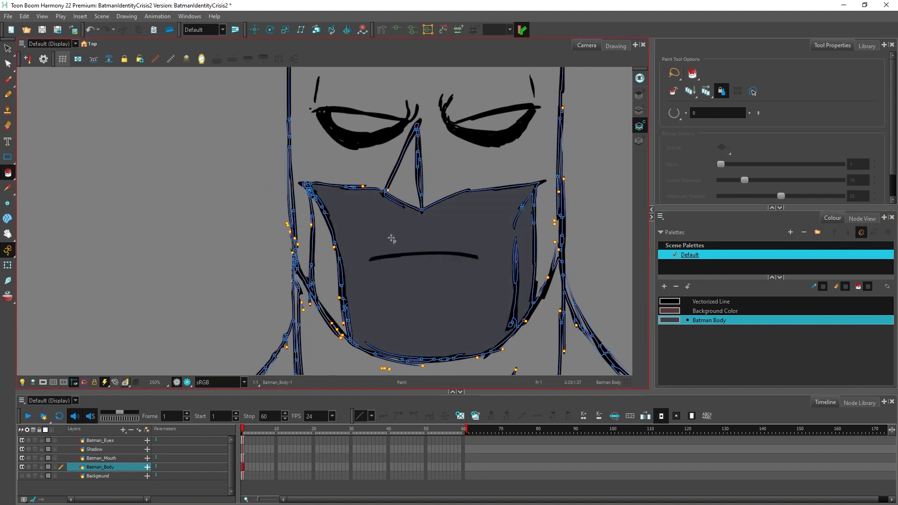
pyautogui.hotkey('ctrl', 'z')
pyautogui.scroll(-3, 383, 190)
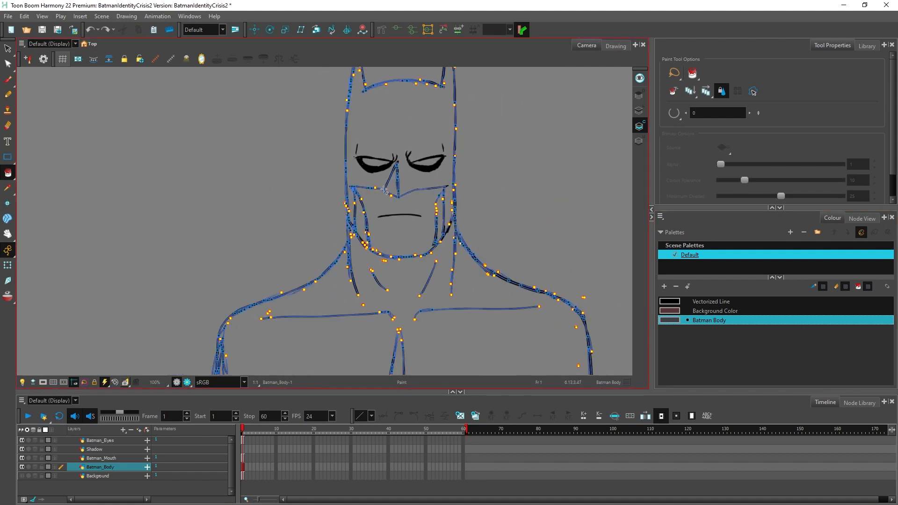
pyautogui.click(414, 131)
pyautogui.hotkey('ctrl', 'z')
# Step: With the Contour Editor, move the line ends at the top of the cape opening together to close its tip
pyautogui.scroll(8, 417, 177)
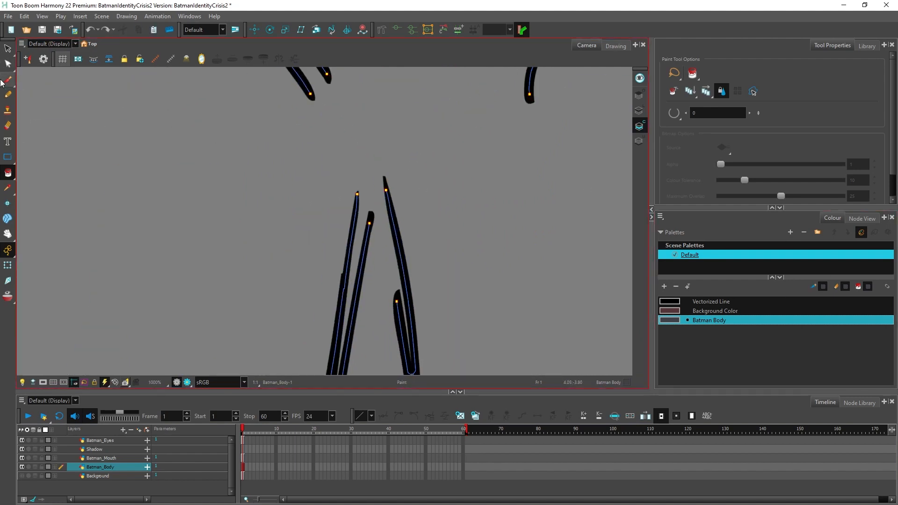
pyautogui.click(8, 63)
pyautogui.moveTo(356, 228)
pyautogui.mouseDown()
pyautogui.moveTo(416, 234)
pyautogui.moveTo(370, 212)
pyautogui.moveTo(382, 161)
pyautogui.mouseUp()
pyautogui.click(386, 189)
pyautogui.moveTo(386, 189); pyautogui.dragTo(383, 165)
pyautogui.click(414, 225)
pyautogui.scroll(-9, 414, 226)
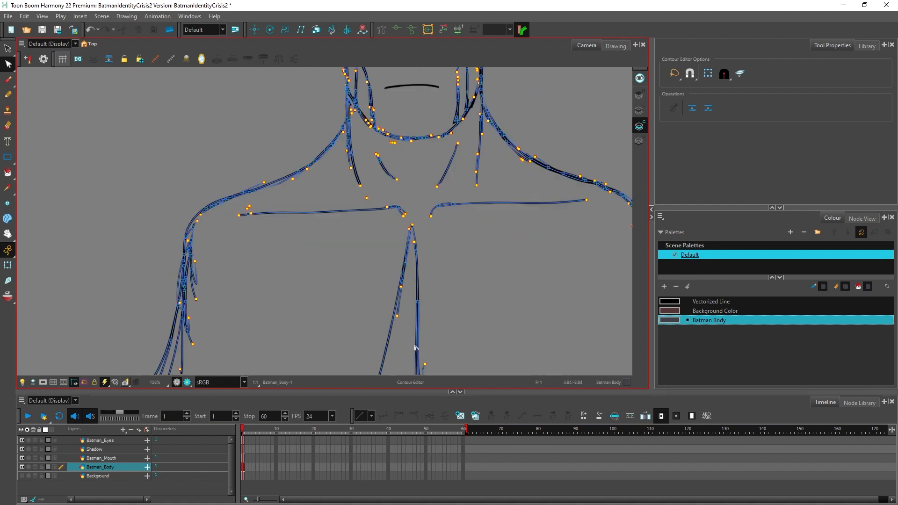
pyautogui.moveTo(417, 355); pyautogui.dragTo(401, 246)
pyautogui.scroll(3, 401, 247)
pyautogui.scroll(-2, 421, 187)
pyautogui.moveTo(427, 173); pyautogui.dragTo(434, 326)
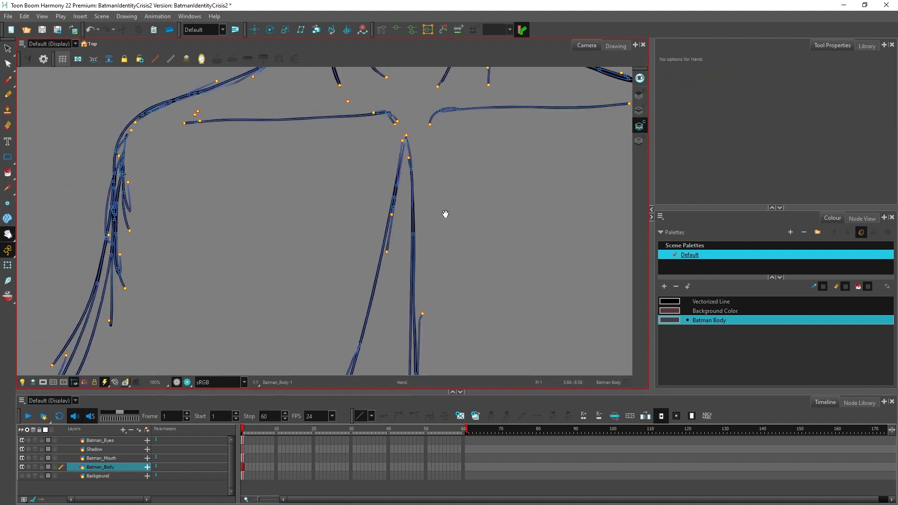
# Step: Try filling the cape opening with the Batman Body colour and undo the fill
pyautogui.click(8, 173)
pyautogui.click(392, 294)
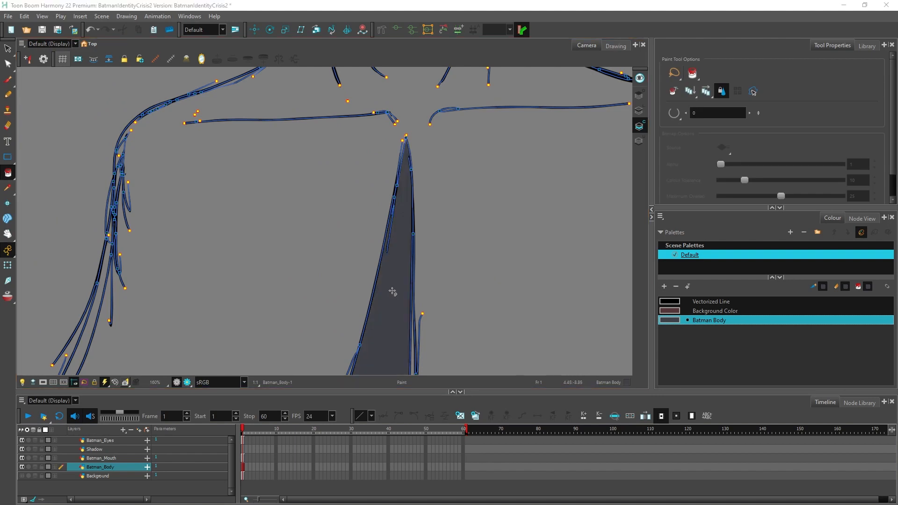
pyautogui.hotkey('ctrl', 'z')
# Step: Fill the cowl, shoulders and cape with the Batman Body colour
pyautogui.scroll(-4, 398, 280)
pyautogui.click(473, 248)
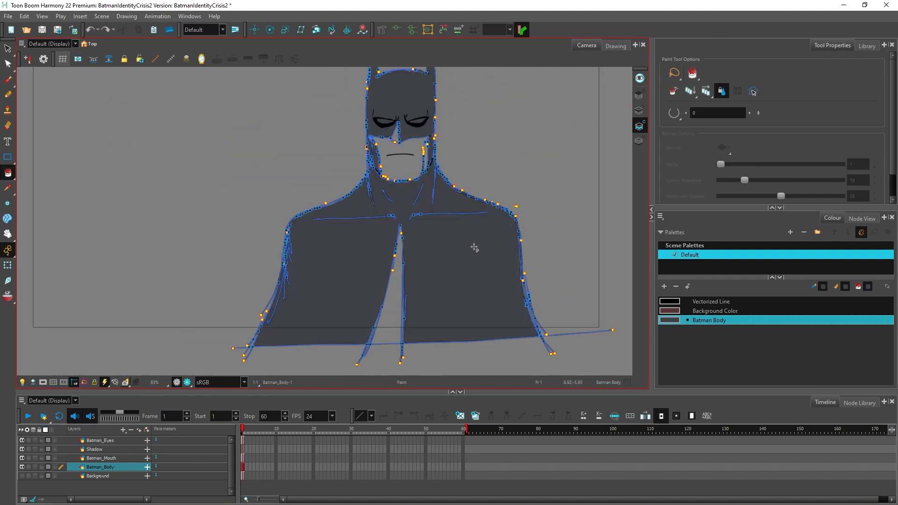
pyautogui.scroll(5, 304, 225)
pyautogui.moveTo(303, 227)
pyautogui.mouseDown()
pyautogui.moveTo(257, 213)
pyautogui.moveTo(242, 229)
pyautogui.moveTo(232, 302)
pyautogui.moveTo(241, 338)
pyautogui.moveTo(354, 308)
pyautogui.mouseUp()
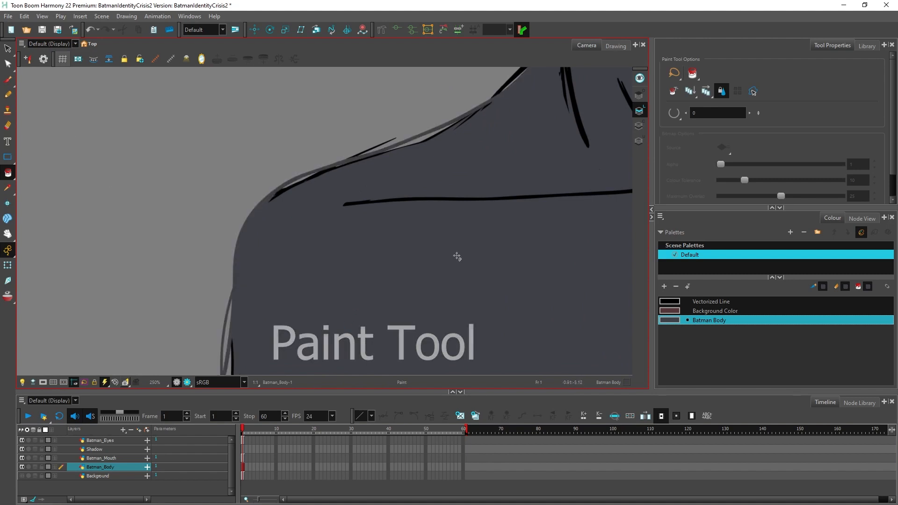
# Step: On the Colour Art layer, paint the unfilled slivers along the figure's left-hand shoulder and arm outline with Batman Body
pyautogui.click(636, 128)
pyautogui.moveTo(307, 214)
pyautogui.mouseDown()
pyautogui.moveTo(257, 213)
pyautogui.moveTo(247, 222)
pyautogui.moveTo(235, 252)
pyautogui.moveTo(233, 304)
pyautogui.mouseUp()
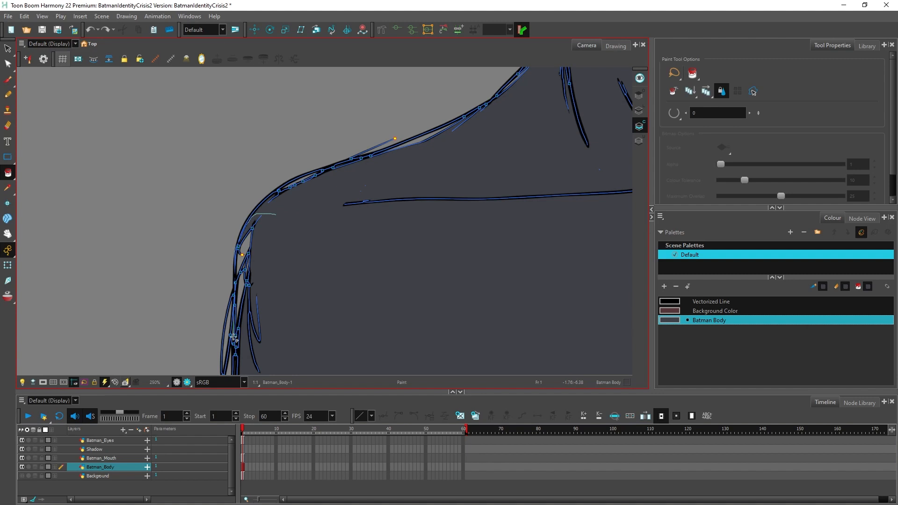
pyautogui.moveTo(317, 173); pyautogui.dragTo(277, 192)
pyautogui.moveTo(381, 156); pyautogui.dragTo(469, 114)
pyautogui.click(526, 228)
pyautogui.hotkey('ctrl', 'z')
# Step: Paint the unfilled slivers along the right-hand shoulder and upper cape outline with the Batman Body colour
pyautogui.click(8, 234)
pyautogui.moveTo(629, 192)
pyautogui.mouseDown()
pyautogui.moveTo(361, 183)
pyautogui.moveTo(298, 223)
pyautogui.mouseUp()
pyautogui.click(8, 173)
pyautogui.moveTo(519, 206); pyautogui.dragTo(385, 221)
pyautogui.click(7, 234)
pyautogui.moveTo(449, 219)
pyautogui.mouseDown()
pyautogui.moveTo(396, 220)
pyautogui.moveTo(304, 192)
pyautogui.mouseUp()
pyautogui.moveTo(505, 248)
pyautogui.mouseDown()
pyautogui.moveTo(357, 162)
pyautogui.moveTo(336, 207)
pyautogui.mouseUp()
pyautogui.moveTo(409, 181); pyautogui.dragTo(456, 311)
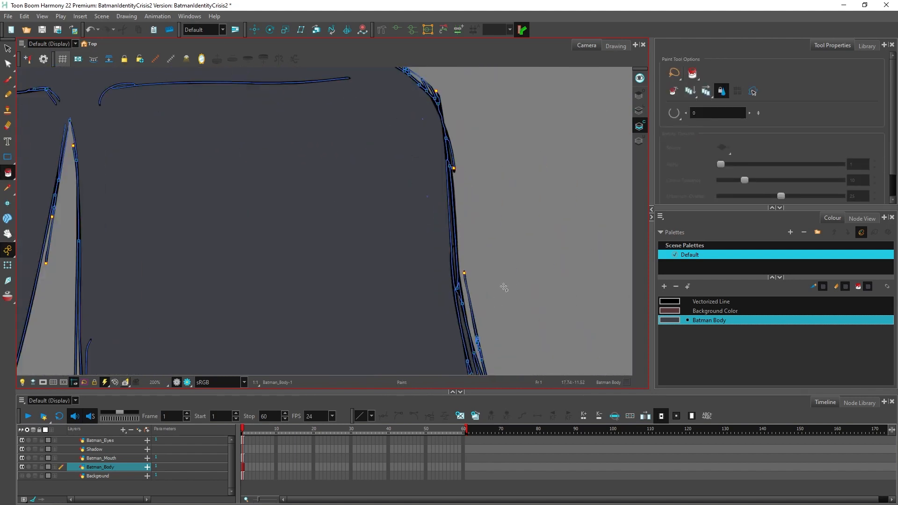
# Step: Extend the loose line end at the cape's lower right corner past the bottom line and fill the enclosed gap
pyautogui.moveTo(514, 286); pyautogui.dragTo(457, 164)
pyautogui.scroll(1, 481, 332)
pyautogui.moveTo(373, 222); pyautogui.dragTo(443, 368)
pyautogui.moveTo(495, 364); pyautogui.dragTo(513, 275)
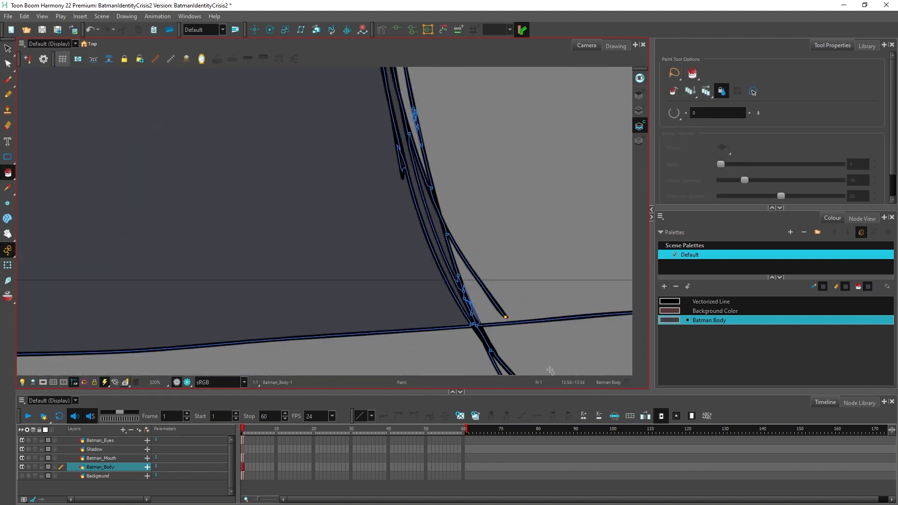
pyautogui.click(8, 64)
pyautogui.click(506, 320)
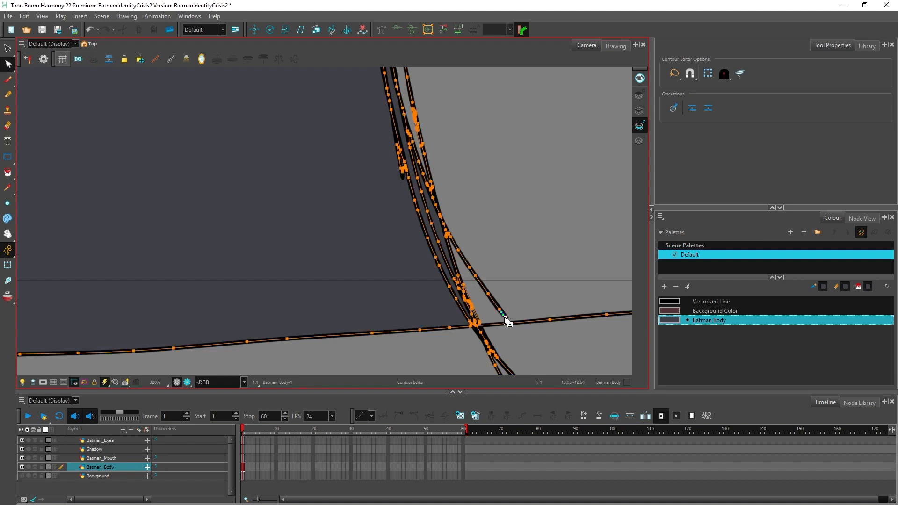
pyautogui.moveTo(515, 324); pyautogui.dragTo(525, 331)
pyautogui.click(8, 172)
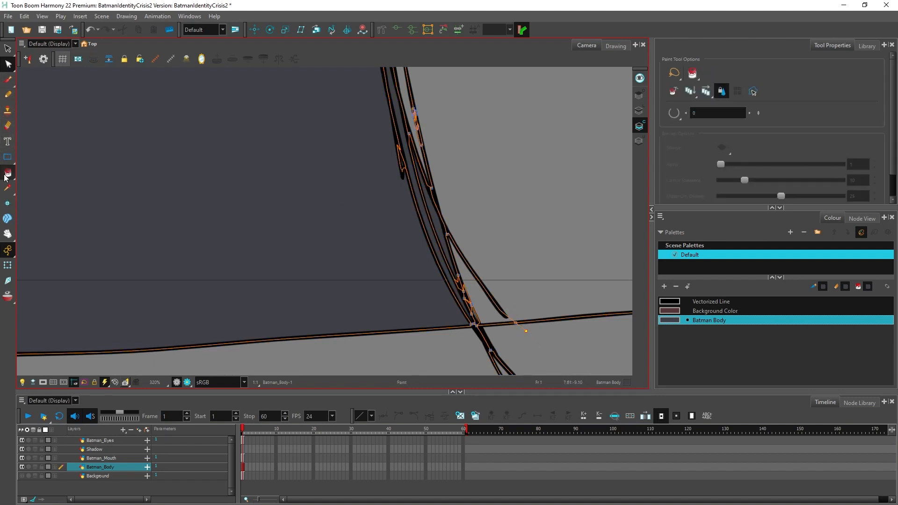
pyautogui.click(482, 304)
# Step: Join the loose outer line on the cape's right edge to the outline above and fill the gap with Batman Body
pyautogui.scroll(-4, 482, 304)
pyautogui.scroll(4, 460, 180)
pyautogui.scroll(1, 460, 180)
pyautogui.hotkey('alt', 'q')
pyautogui.moveTo(449, 191)
pyautogui.mouseDown()
pyautogui.moveTo(479, 180)
pyautogui.moveTo(437, 89)
pyautogui.moveTo(448, 165)
pyautogui.moveTo(413, 113)
pyautogui.mouseUp()
pyautogui.press('Delete')
pyautogui.click(7, 175)
pyautogui.scroll(1, 448, 164)
pyautogui.scroll(1, 437, 119)
pyautogui.hotkey('alt', 'q')
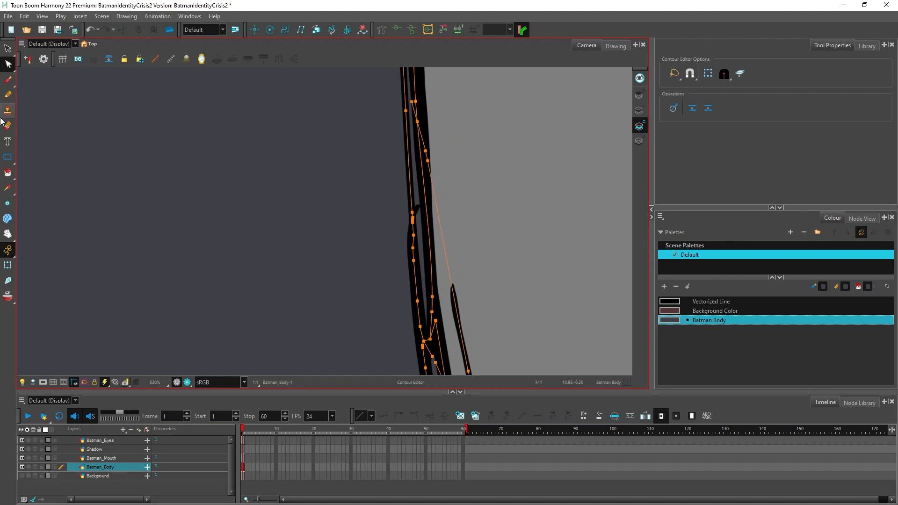
pyautogui.click(7, 172)
pyautogui.click(449, 306)
pyautogui.scroll(-4, 450, 302)
pyautogui.scroll(-4, 450, 303)
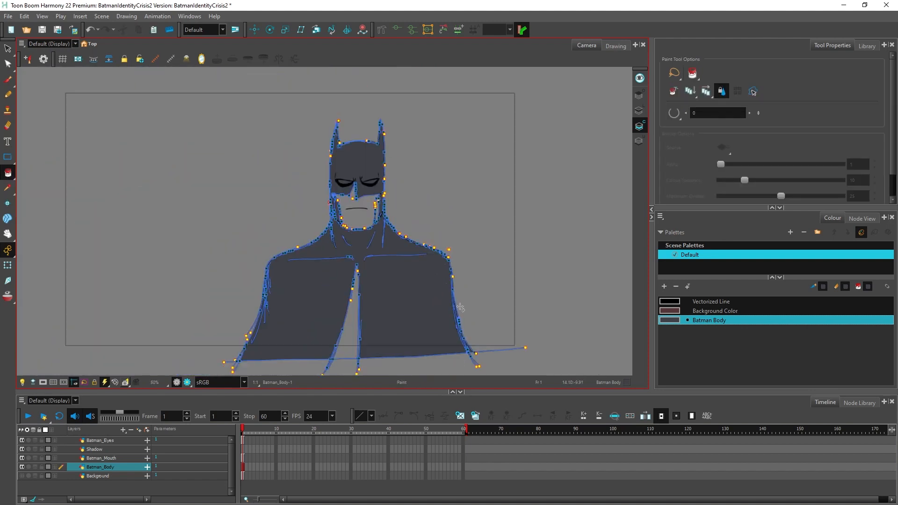
# Step: Add a new colour named "Batman Body 2" to the Default palette
pyautogui.scroll(2, 363, 349)
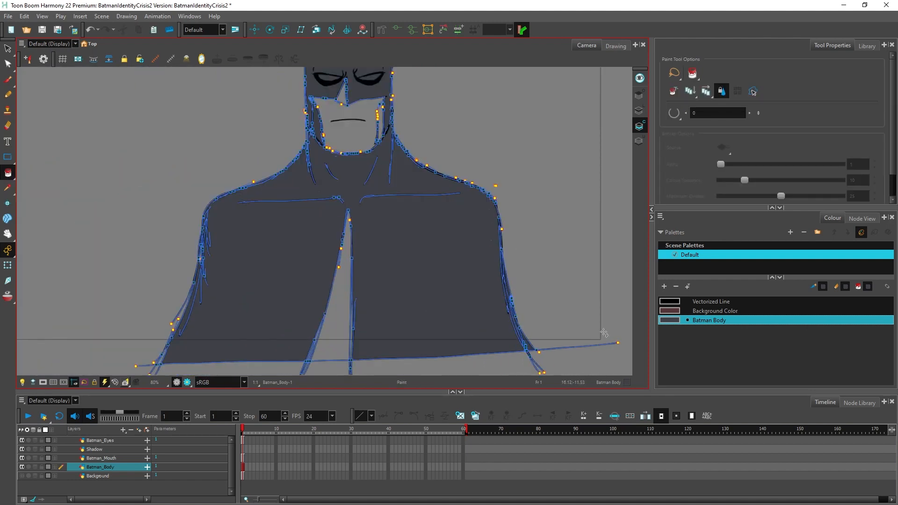
pyautogui.click(663, 284)
pyautogui.doubleClick(700, 329)
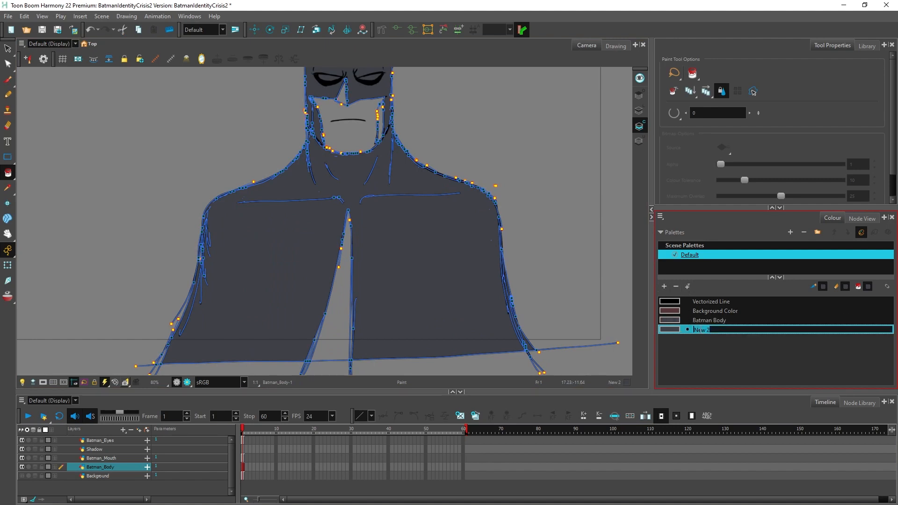
pyautogui.write('Batman Body')
pyautogui.press('Return')
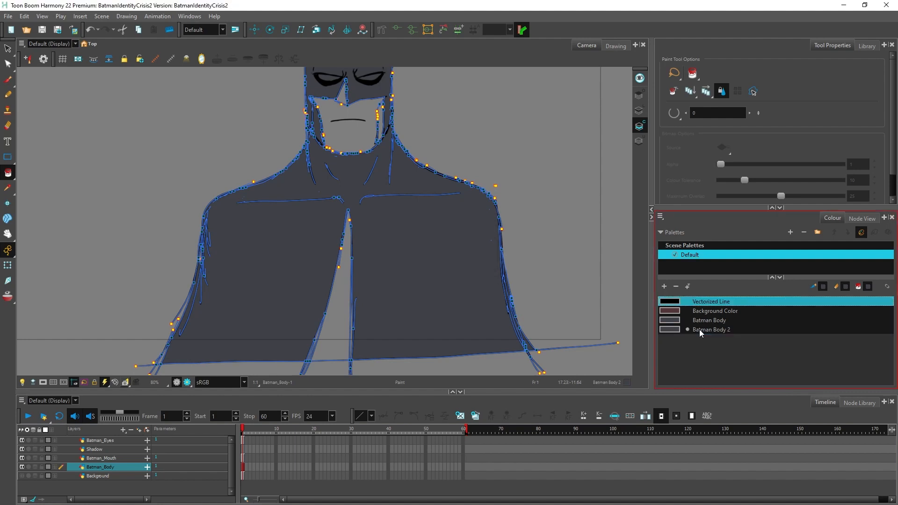
# Step: Set the Batman Body 2 colour to a near-black grey, RGB 34, 35, 37
pyautogui.doubleClick(669, 330)
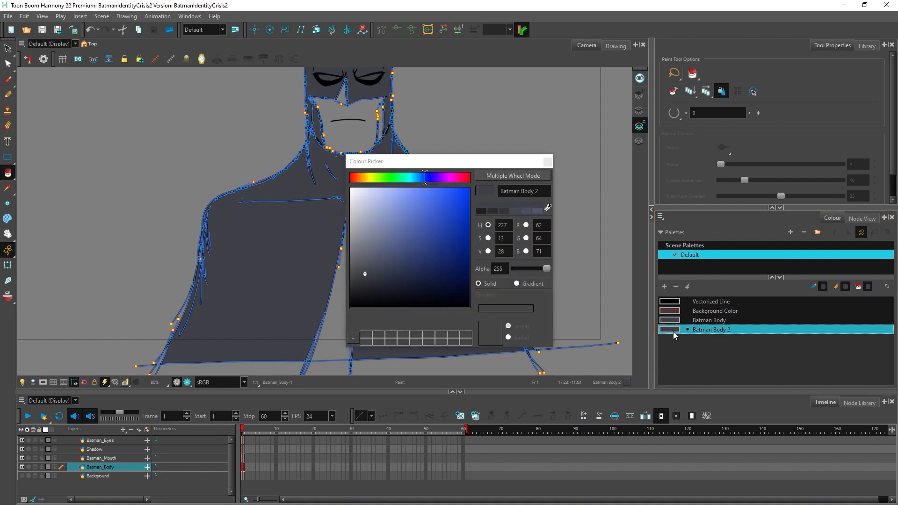
pyautogui.click(364, 274)
pyautogui.moveTo(361, 284); pyautogui.dragTo(359, 289)
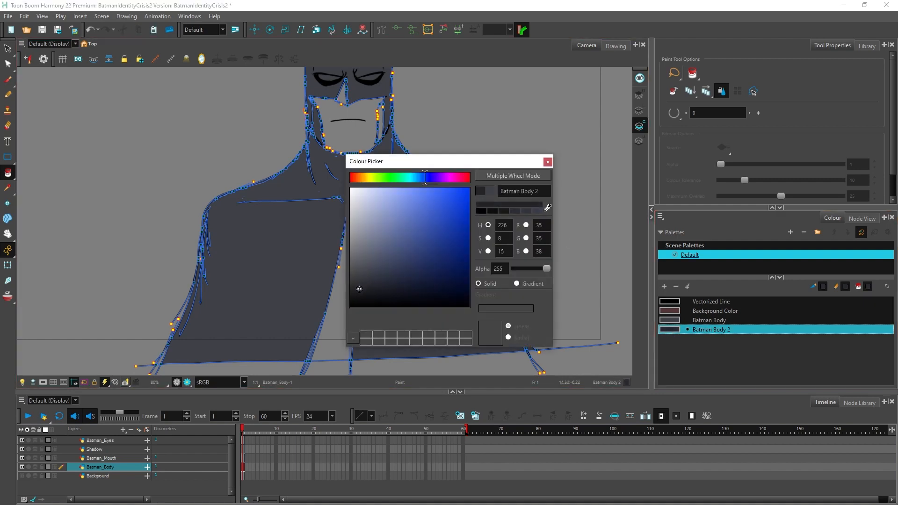
pyautogui.click(547, 162)
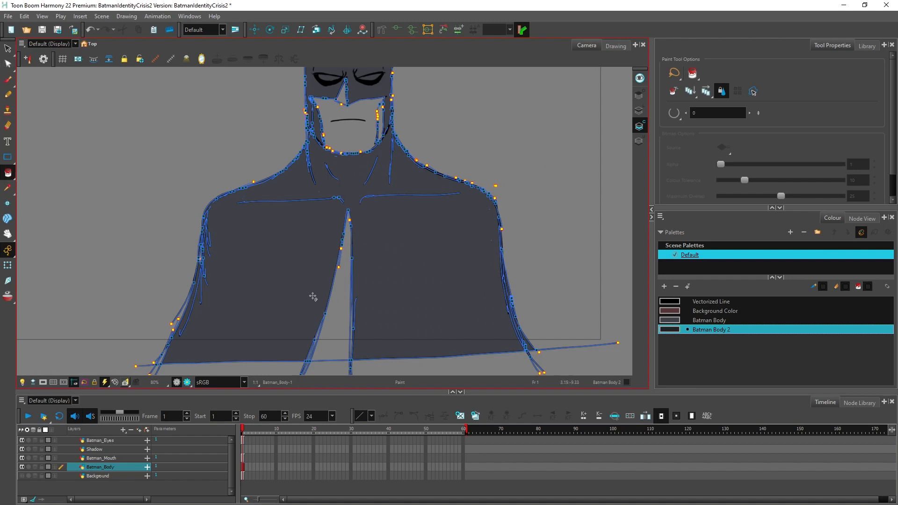
# Step: Fill the cape opening and the shaded side of the nose with the Batman Body 2 colour
pyautogui.click(326, 343)
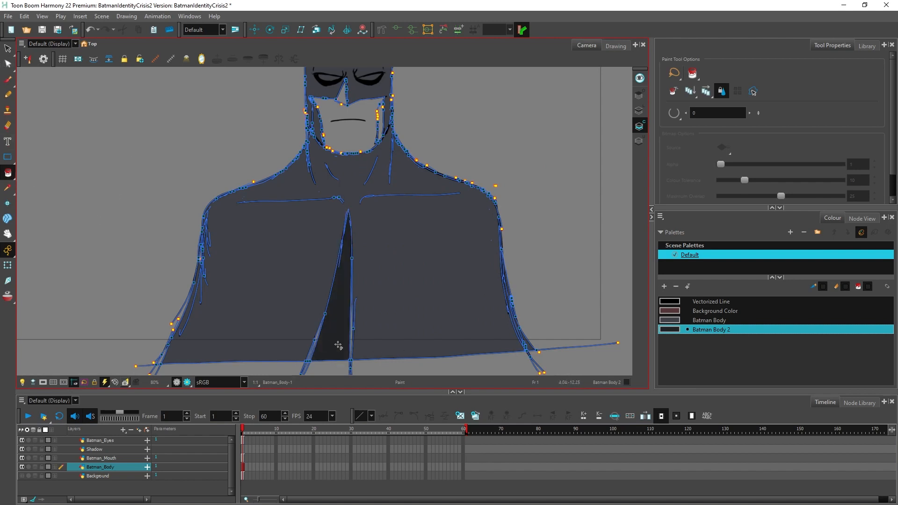
pyautogui.scroll(-2, 326, 343)
pyautogui.scroll(5, 339, 168)
pyautogui.click(321, 292)
pyautogui.scroll(5, 321, 294)
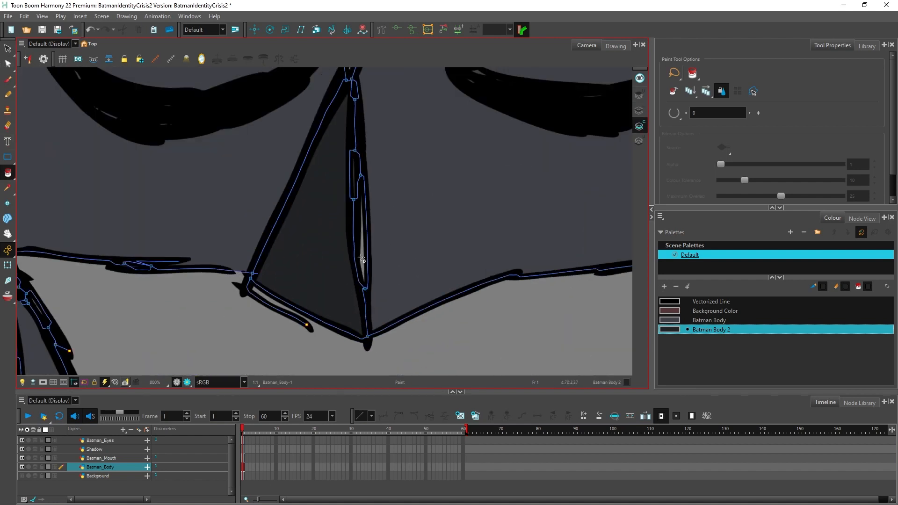
pyautogui.click(362, 259)
# Step: Examine the left cheek and jaw outlines for gaps on the Colour Art layer, showing their points with the Contour Editor
pyautogui.scroll(-3, 361, 258)
pyautogui.scroll(2, 358, 201)
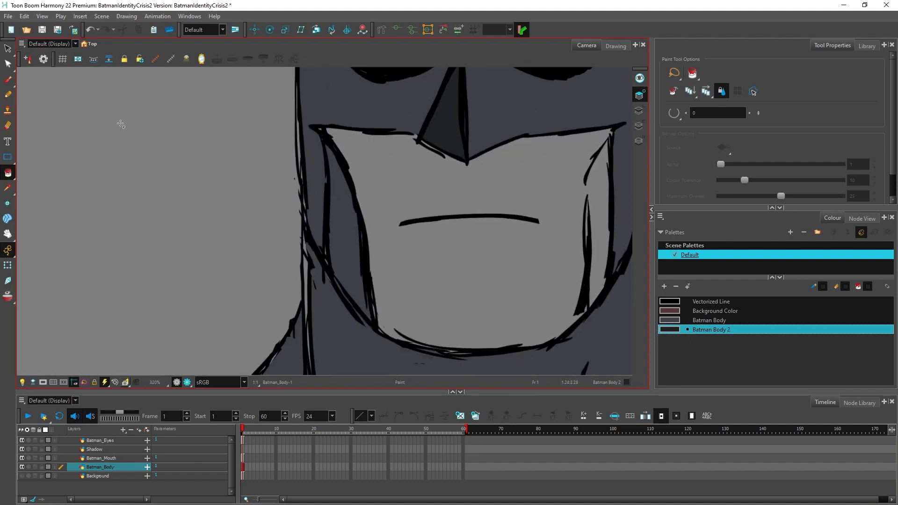
pyautogui.click(638, 125)
pyautogui.scroll(2, 392, 256)
pyautogui.scroll(-2, 393, 256)
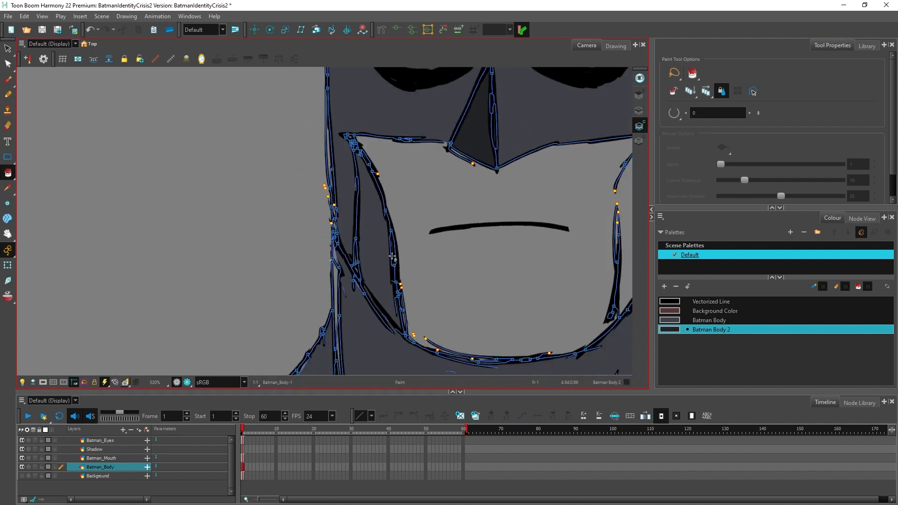
pyautogui.scroll(2, 393, 256)
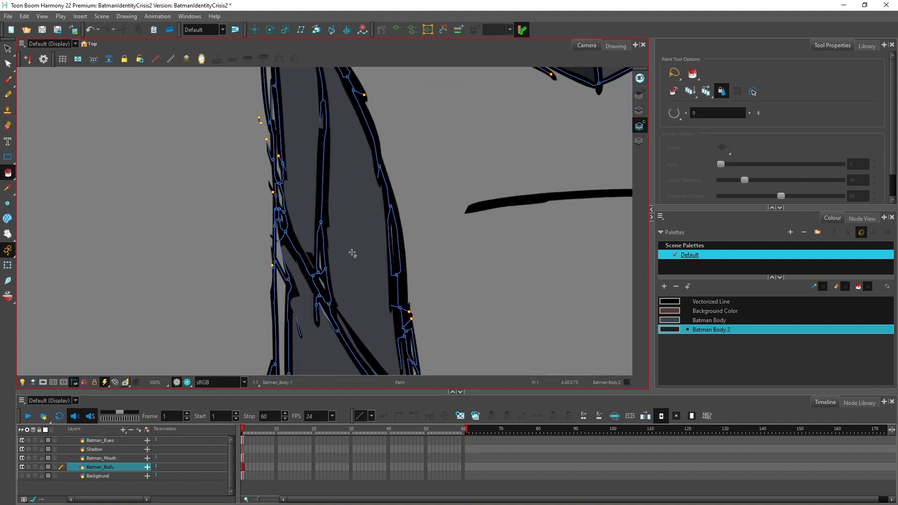
pyautogui.scroll(-3, 352, 253)
pyautogui.scroll(3, 363, 282)
pyautogui.scroll(2, 356, 337)
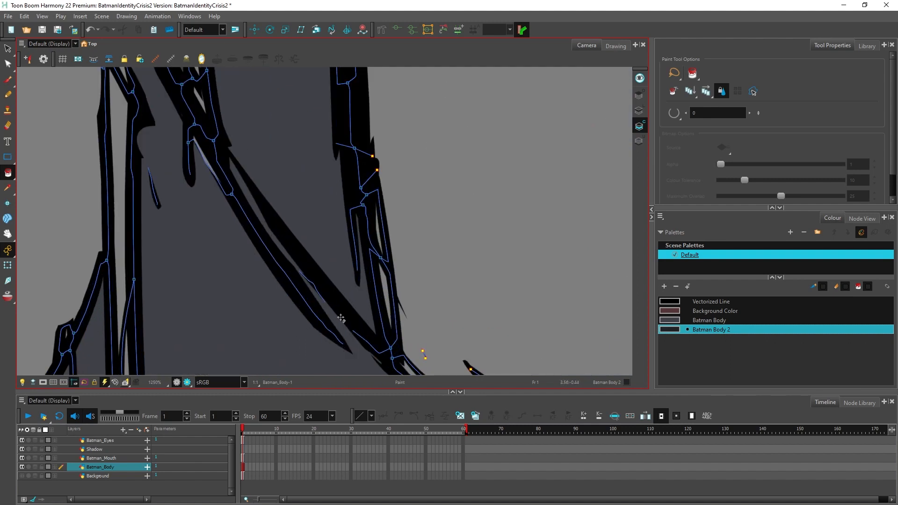
pyautogui.click(8, 64)
pyautogui.click(325, 302)
pyautogui.scroll(-1, 339, 311)
pyautogui.hotkey('ctrl', 'a')
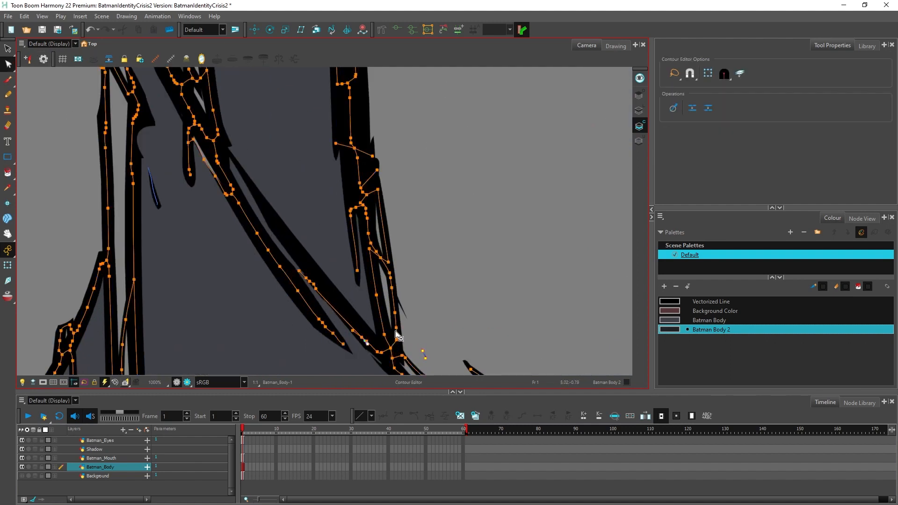
pyautogui.scroll(-4, 396, 333)
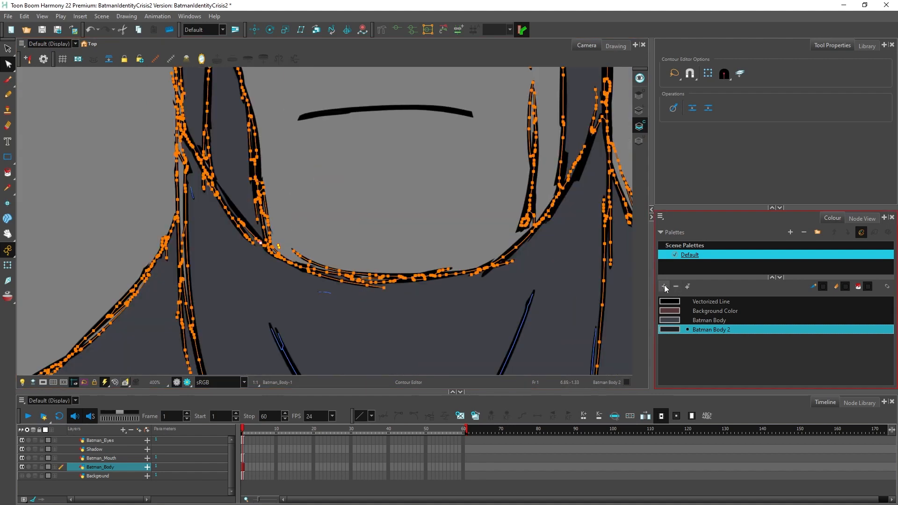
# Step: Add a new colour named "Batman Skin" to the Default palette
pyautogui.click(664, 286)
pyautogui.doubleClick(701, 340)
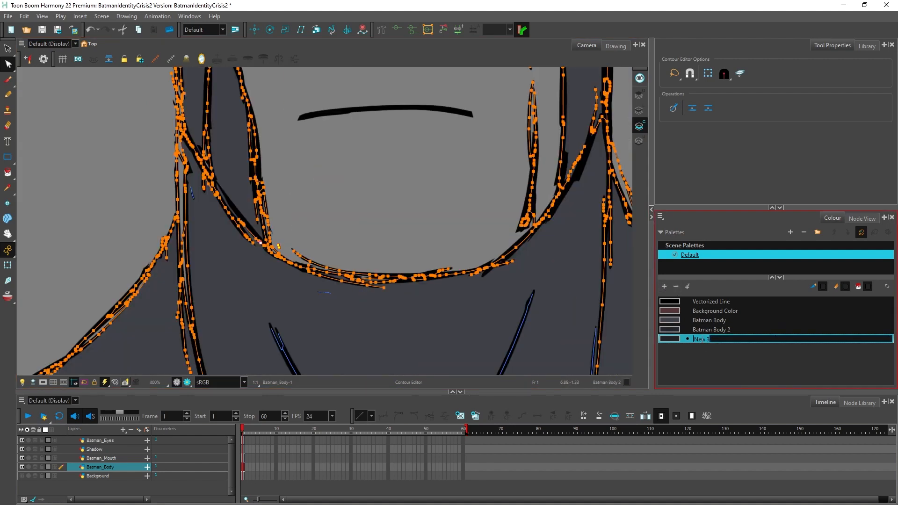
pyautogui.write('Batman Skin')
pyautogui.press('Return')
# Step: Set the Batman Skin colour to a warm tan, RGB 184, 166, 131
pyautogui.doubleClick(665, 339)
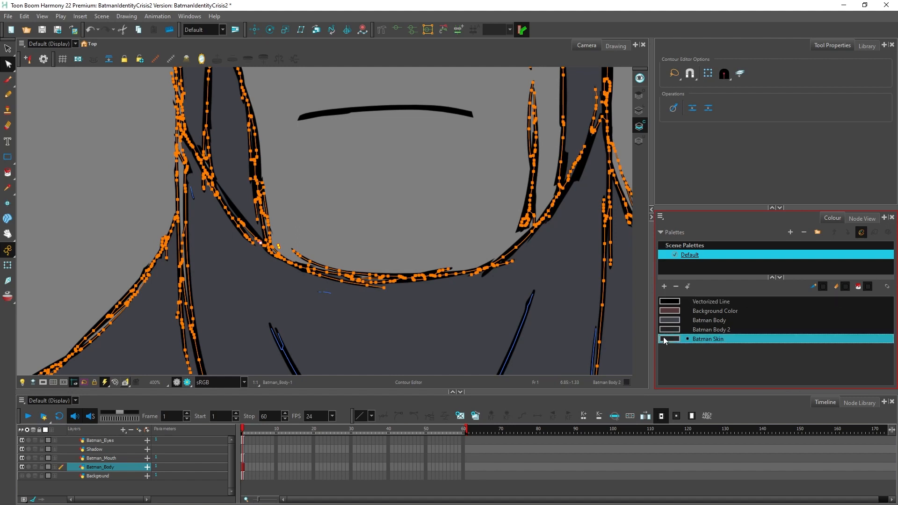
pyautogui.moveTo(422, 177); pyautogui.dragTo(363, 178)
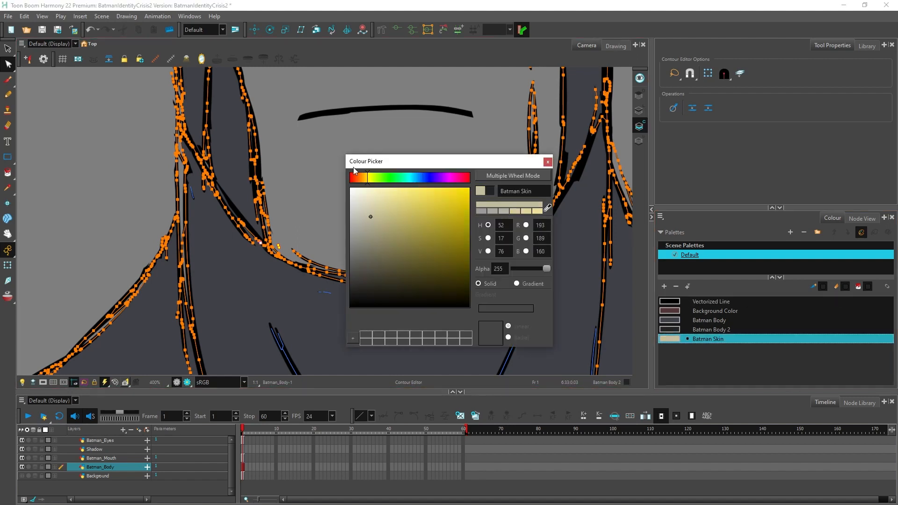
pyautogui.click(397, 235)
pyautogui.click(385, 220)
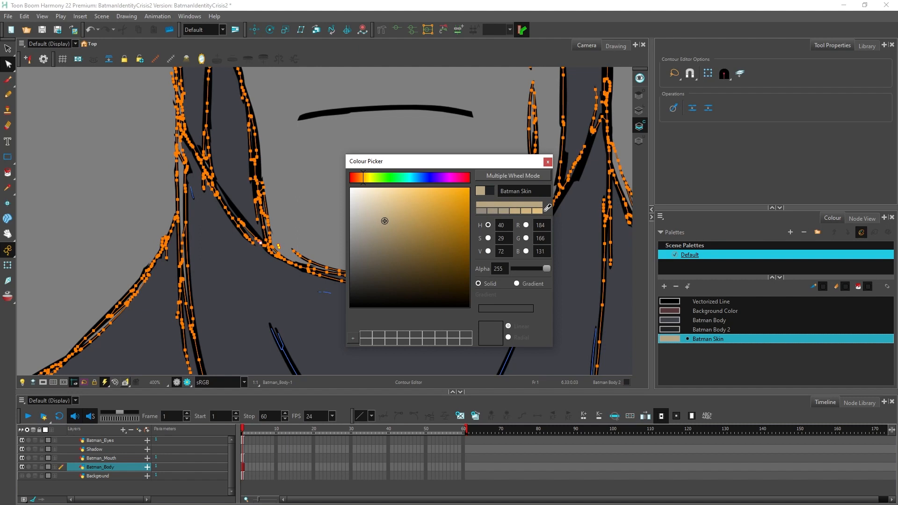
pyautogui.click(547, 162)
# Step: Fill the small gap at the left cheek's upper corner with Batman Skin and try filling the area beside it
pyautogui.click(7, 173)
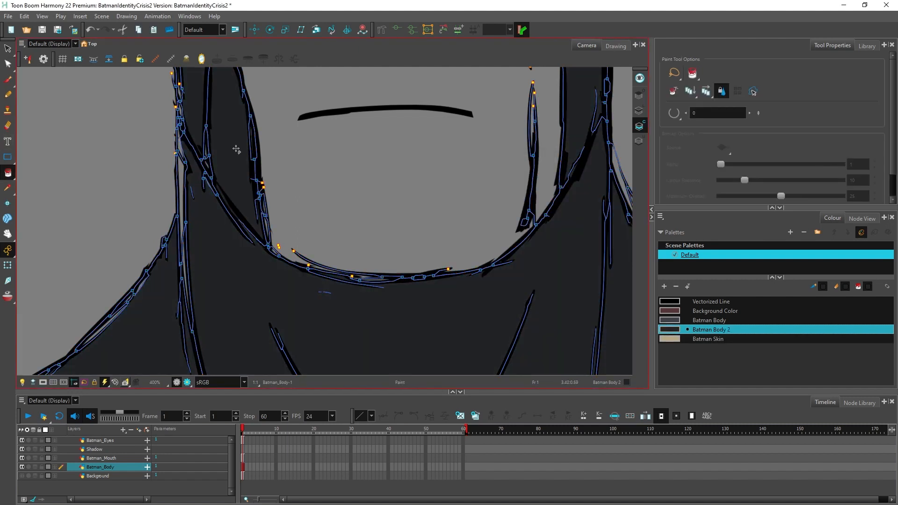
pyautogui.hotkey('ctrl', 'z')
pyautogui.click(670, 338)
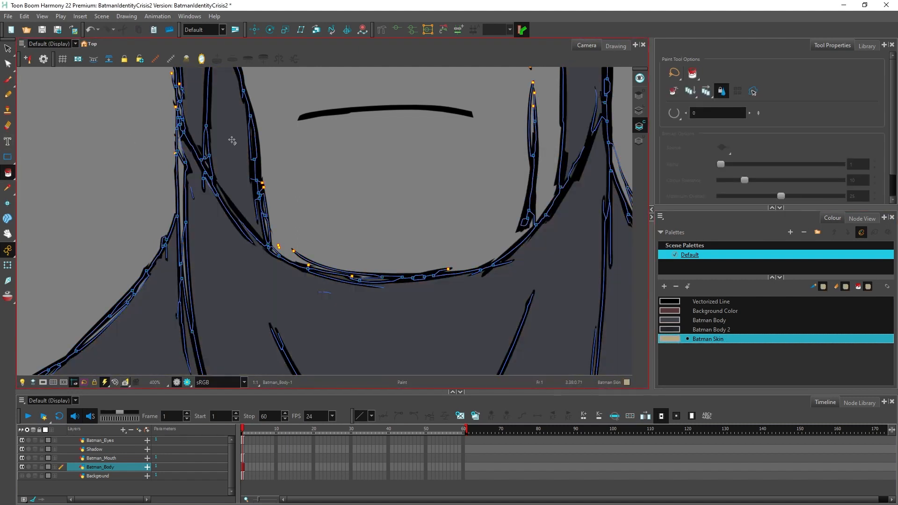
pyautogui.scroll(6, 251, 224)
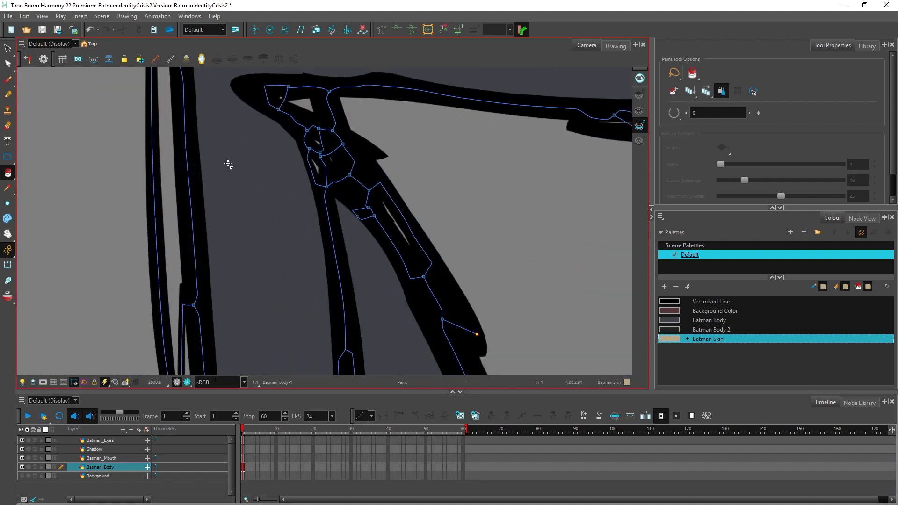
pyautogui.click(304, 103)
pyautogui.click(388, 106)
pyautogui.hotkey('ctrl', 'z')
pyautogui.scroll(-5, 267, 256)
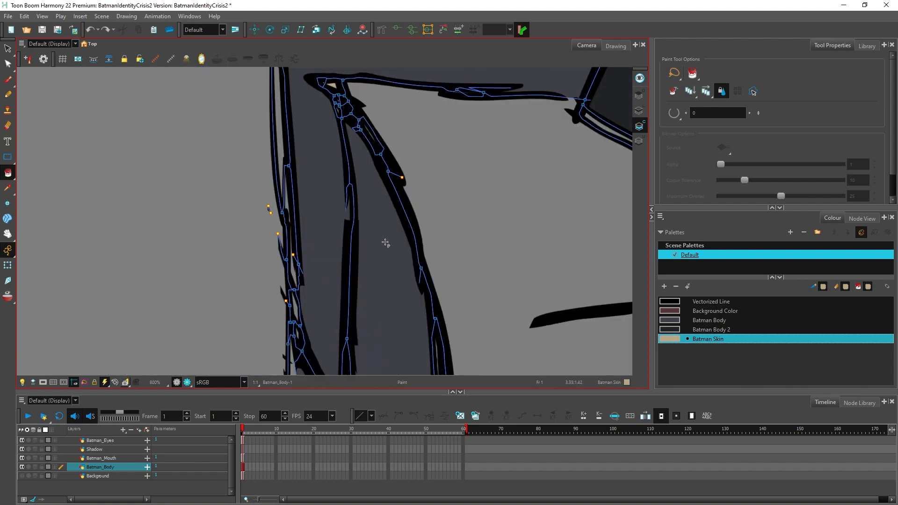
# Step: Save the scene and close the gaps along the left cheek, mask edge and jaw with the Close Gap tool
pyautogui.scroll(3, 389, 230)
pyautogui.moveTo(362, 228); pyautogui.dragTo(364, 262)
pyautogui.scroll(-2, 365, 262)
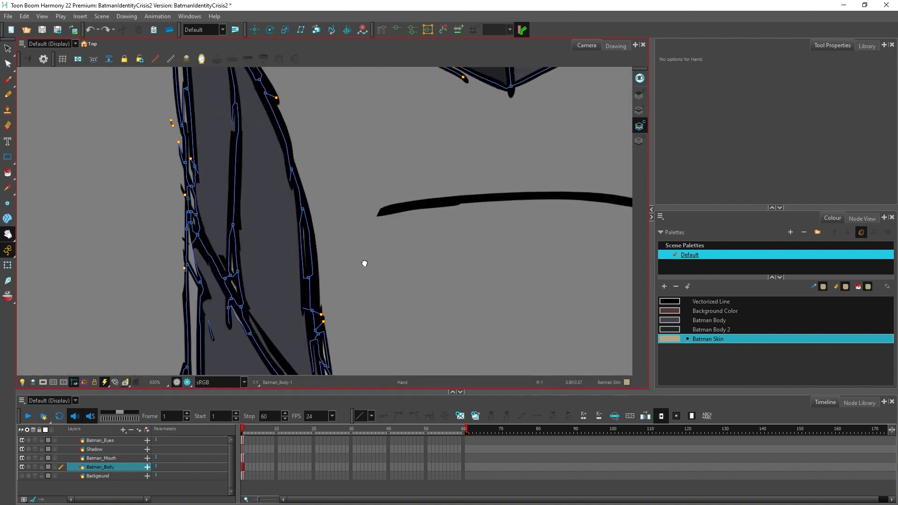
pyautogui.scroll(3, 288, 261)
pyautogui.scroll(-2, 288, 261)
pyautogui.moveTo(287, 149); pyautogui.dragTo(283, 239)
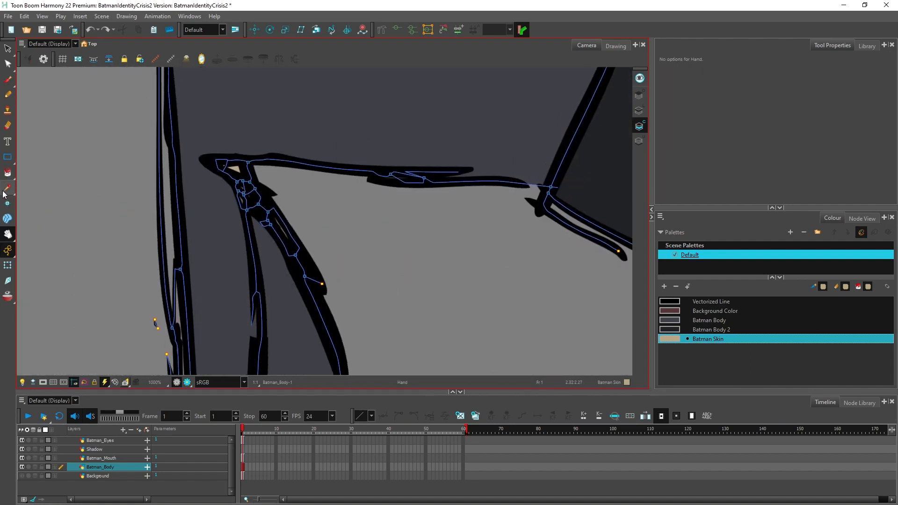
pyautogui.click(7, 218)
pyautogui.click(7, 173)
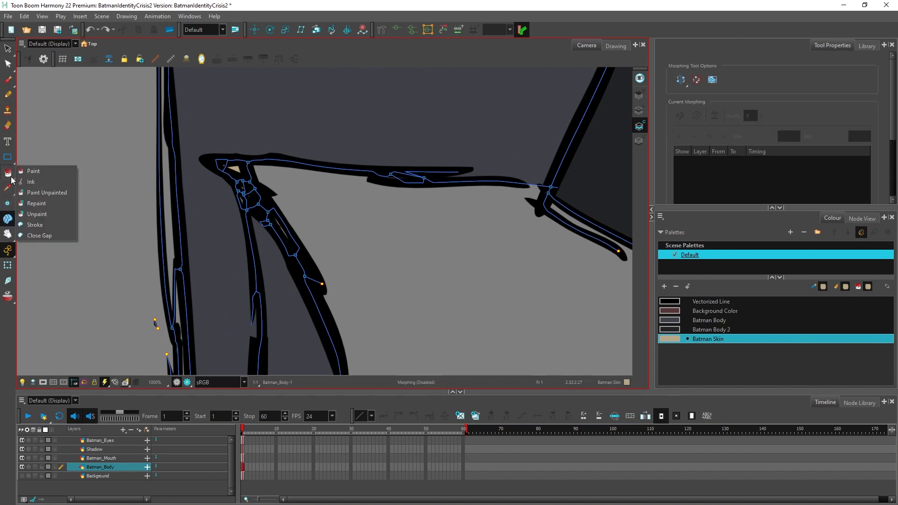
pyautogui.click(38, 235)
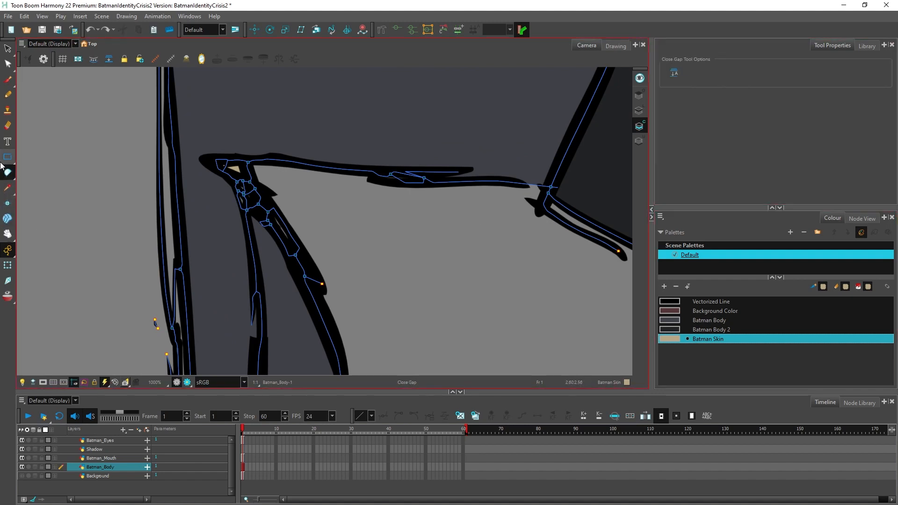
pyautogui.scroll(-3, 306, 222)
pyautogui.moveTo(325, 165); pyautogui.dragTo(320, 322)
pyautogui.hotkey('ctrl', 's')
pyautogui.scroll(-6, 360, 283)
pyautogui.moveTo(374, 267); pyautogui.dragTo(340, 285)
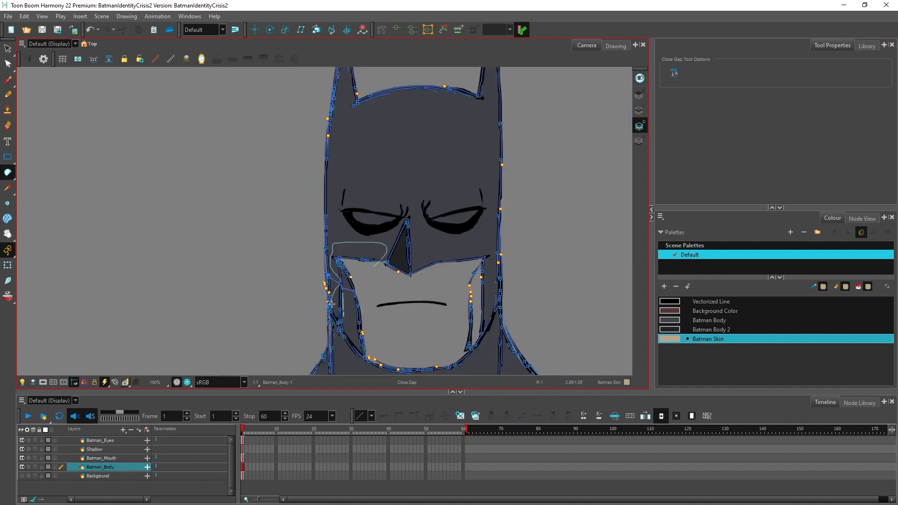
pyautogui.moveTo(363, 354)
pyautogui.mouseDown()
pyautogui.moveTo(382, 369)
pyautogui.moveTo(400, 337)
pyautogui.moveTo(370, 295)
pyautogui.moveTo(367, 264)
pyautogui.mouseUp()
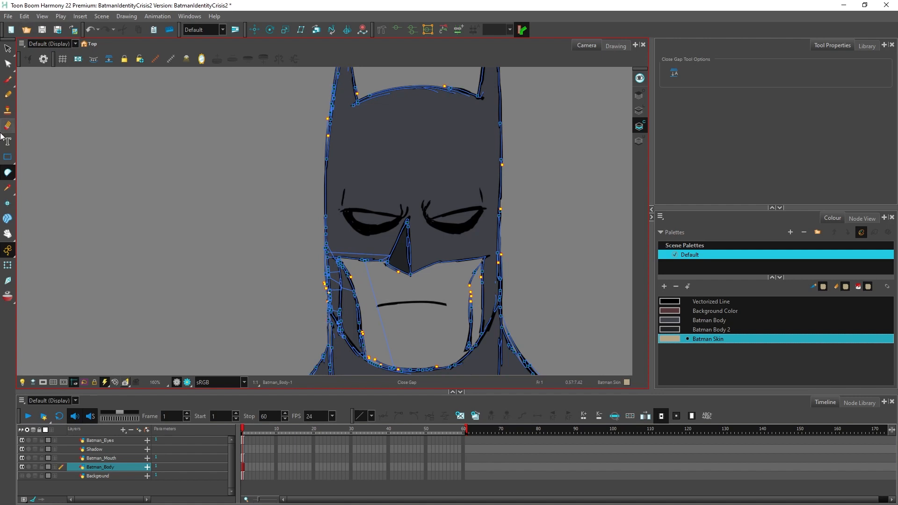
# Step: Fill the lower face and the left cheek areas with the Batman Skin colour
pyautogui.moveTo(8, 172); pyautogui.dragTo(21, 169)
pyautogui.click(371, 325)
pyautogui.click(371, 325)
pyautogui.click(351, 315)
pyautogui.click(349, 283)
pyautogui.scroll(6, 350, 282)
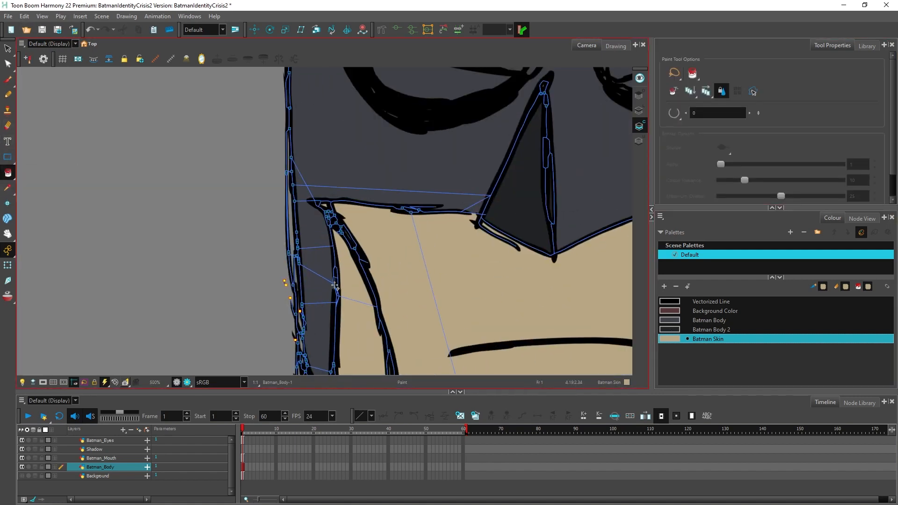
pyautogui.scroll(-8, 404, 244)
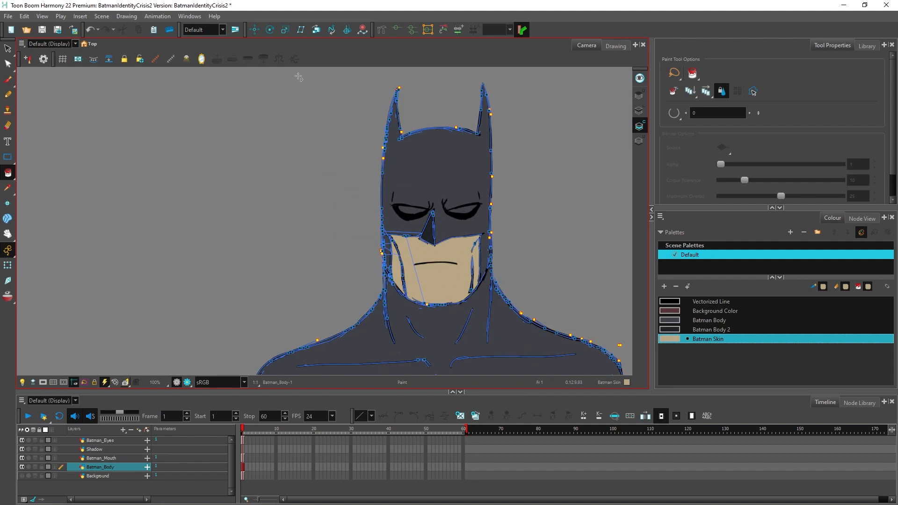
# Step: Preview the drawing on the Overlay layer and mute the Batman Skin colour to RGB 162, 151, 131
pyautogui.click(641, 97)
pyautogui.doubleClick(671, 338)
pyautogui.moveTo(462, 159); pyautogui.dragTo(193, 147)
pyautogui.moveTo(112, 210); pyautogui.dragTo(105, 216)
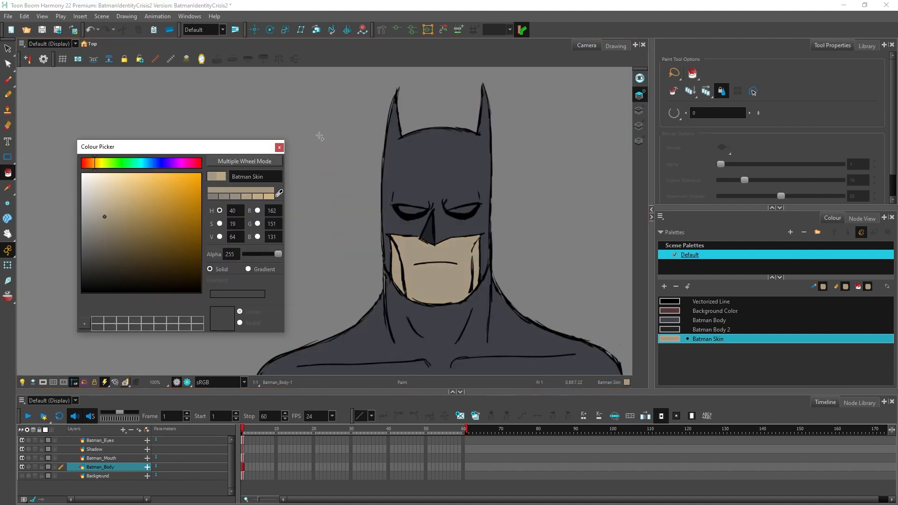
pyautogui.click(279, 147)
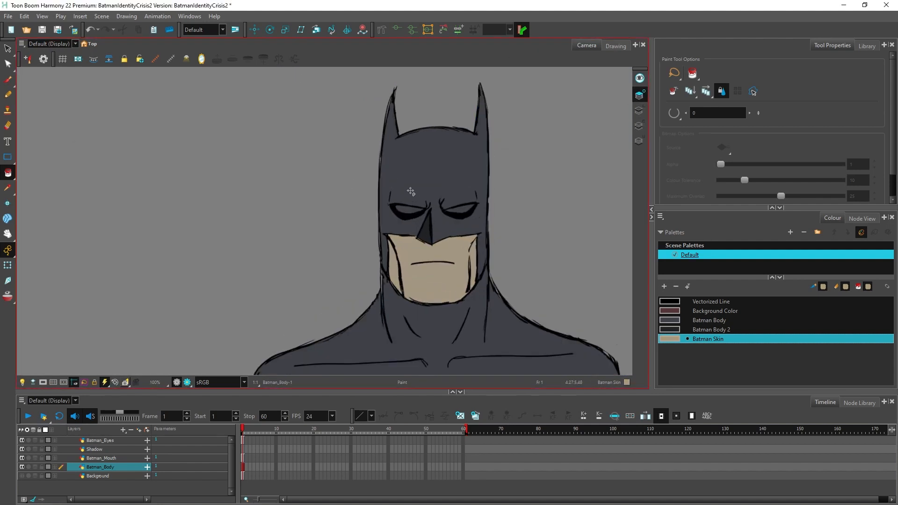
# Step: Create colour art from the eye line art on the Batman_Eyes layer and switch to its Colour Art layer
pyautogui.scroll(2, 411, 191)
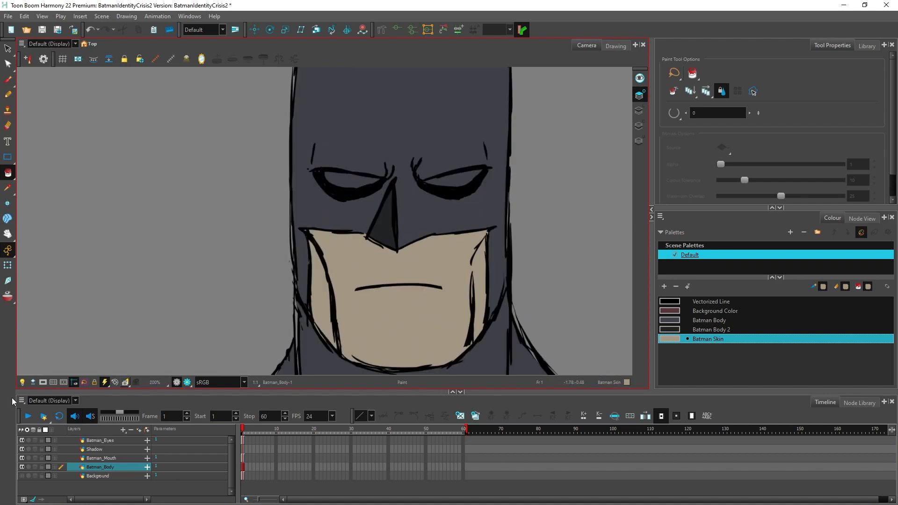
pyautogui.click(103, 439)
pyautogui.hotkey('alt', 's')
pyautogui.moveTo(543, 133)
pyautogui.mouseDown()
pyautogui.moveTo(251, 115)
pyautogui.moveTo(466, 196)
pyautogui.moveTo(595, 105)
pyautogui.mouseUp()
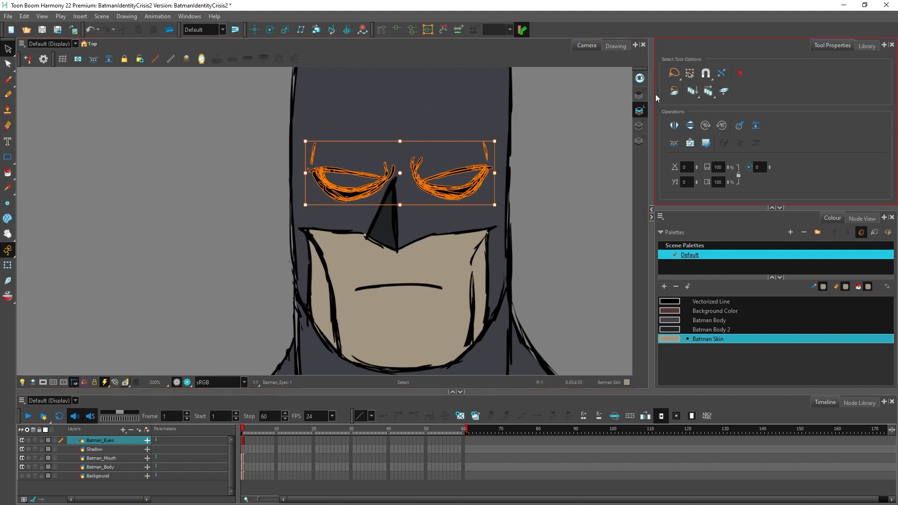
pyautogui.click(641, 126)
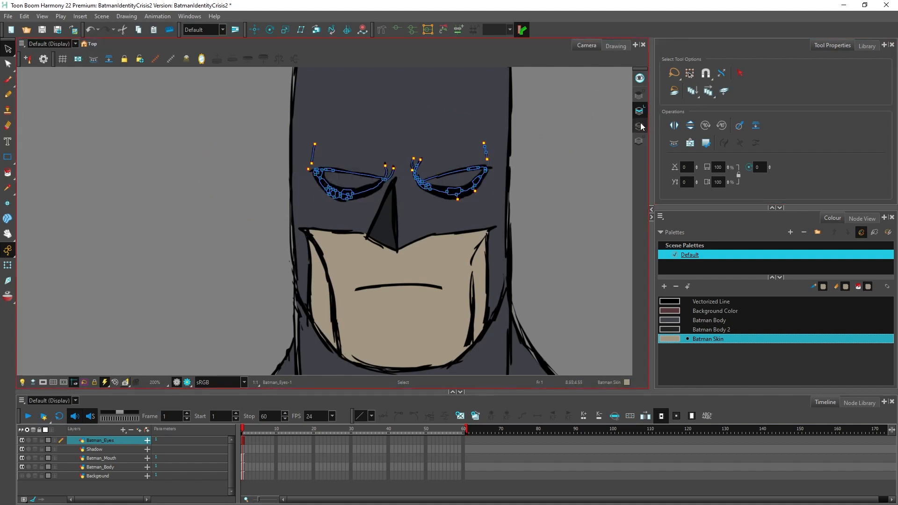
# Step: Add a palette colour named "Batman Eyes" and set it to light grey, RGB 221, 221, 220
pyautogui.click(665, 286)
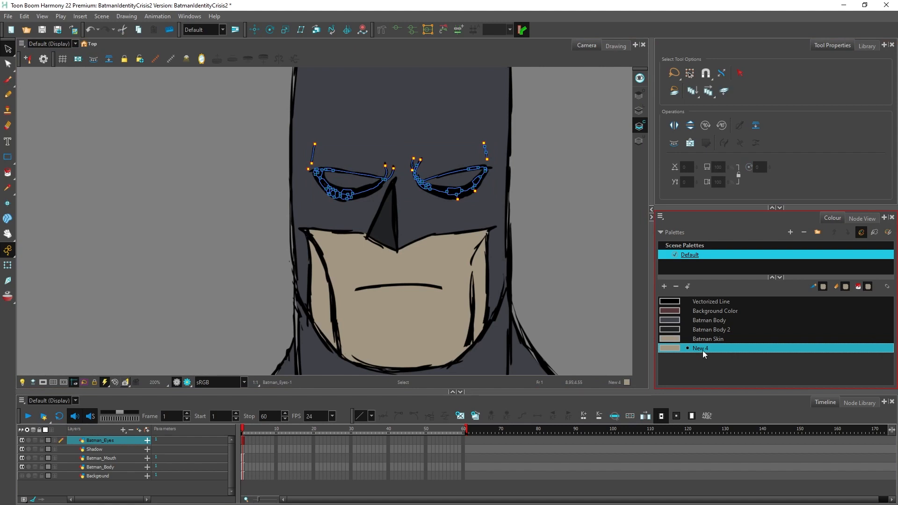
pyautogui.doubleClick(702, 349)
pyautogui.write('Ba')
pyautogui.doubleClick(671, 349)
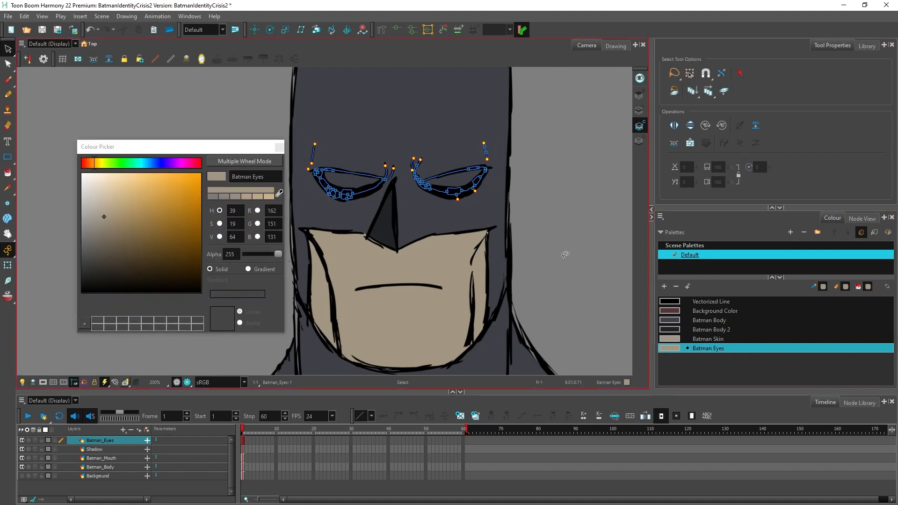
pyautogui.moveTo(120, 243); pyautogui.dragTo(71, 160)
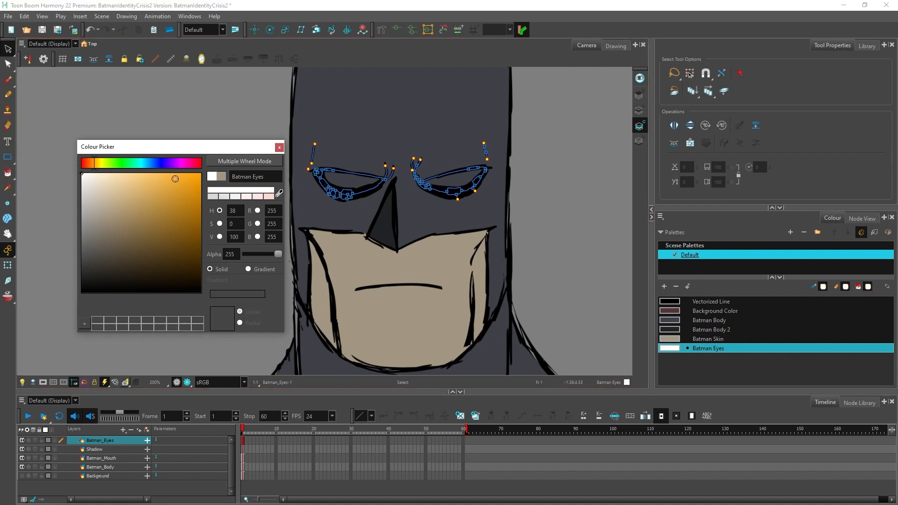
pyautogui.click(83, 187)
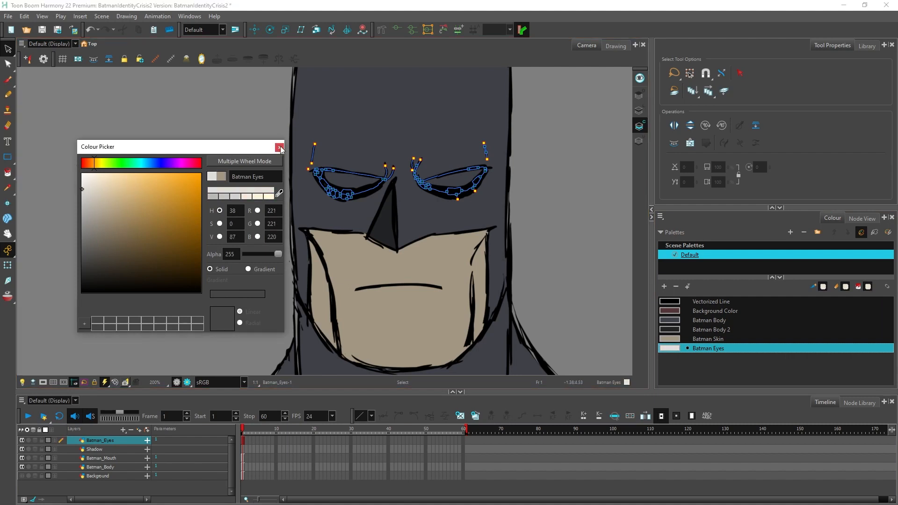
pyautogui.click(279, 148)
# Step: Fill both eyes with the Batman Eyes colour and switch back to the Overlay layer
pyautogui.click(8, 173)
pyautogui.click(351, 180)
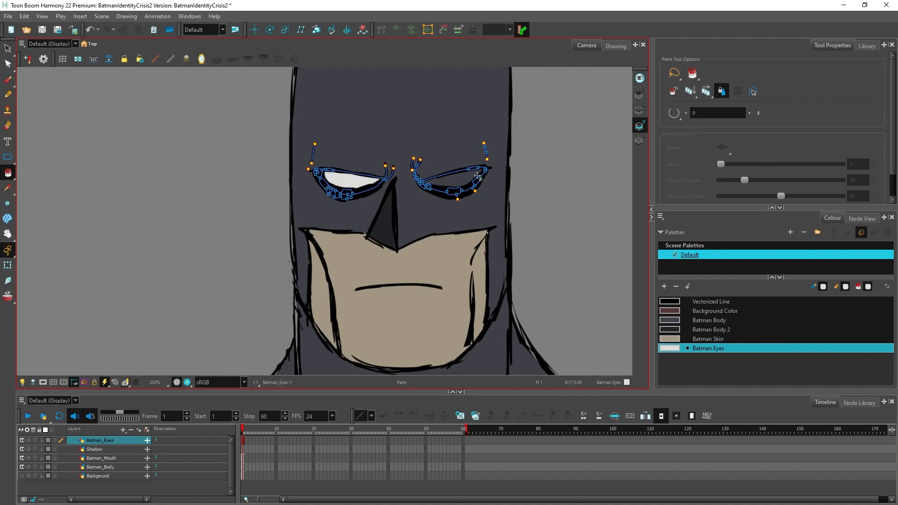
pyautogui.click(452, 180)
pyautogui.scroll(-6, 528, 140)
pyautogui.click(639, 94)
pyautogui.scroll(1, 522, 166)
pyautogui.scroll(-1, 522, 167)
pyautogui.scroll(-1, 522, 166)
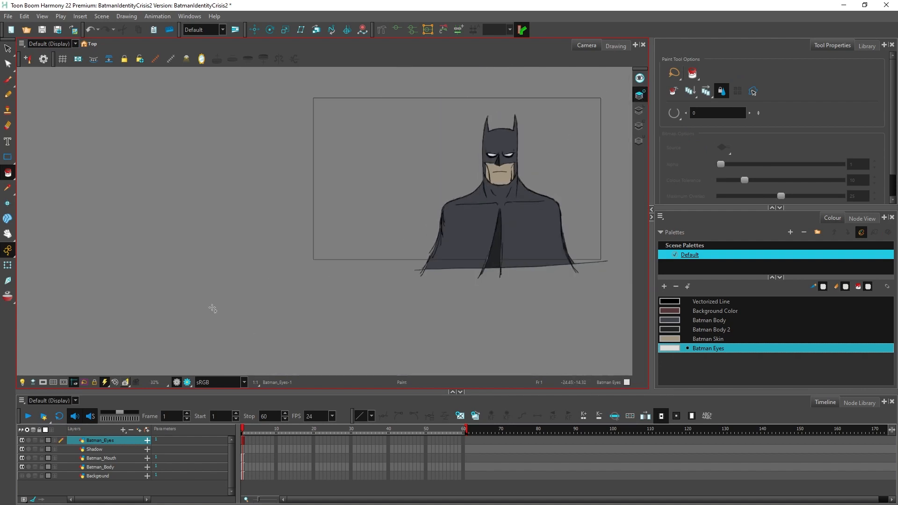
# Step: Show the Background layer and darken its Background Color to a very dark brownish red
pyautogui.click(22, 476)
pyautogui.moveTo(355, 275); pyautogui.dragTo(232, 322)
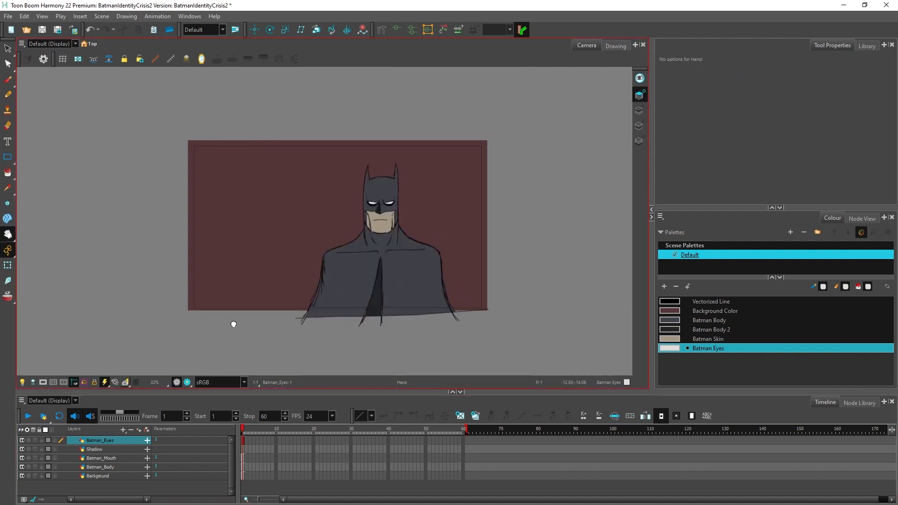
pyautogui.scroll(1, 232, 323)
pyautogui.doubleClick(679, 312)
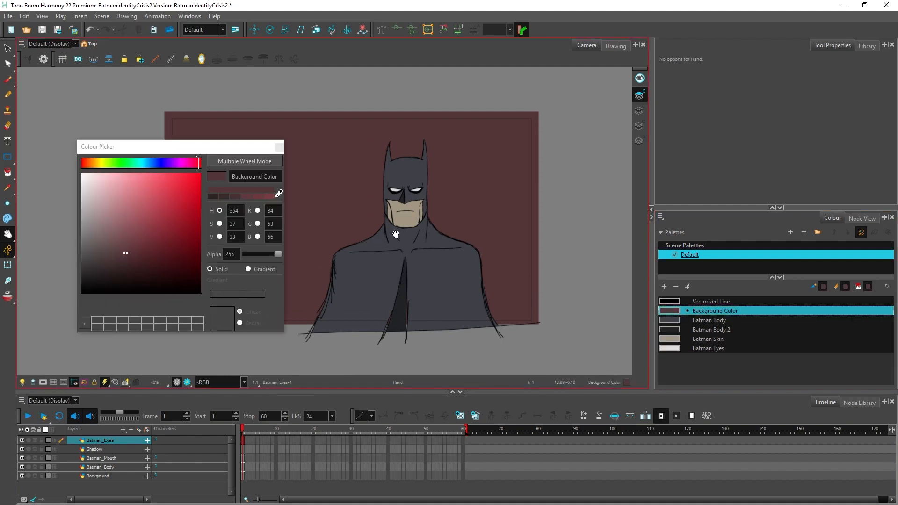
pyautogui.moveTo(214, 149); pyautogui.dragTo(759, 125)
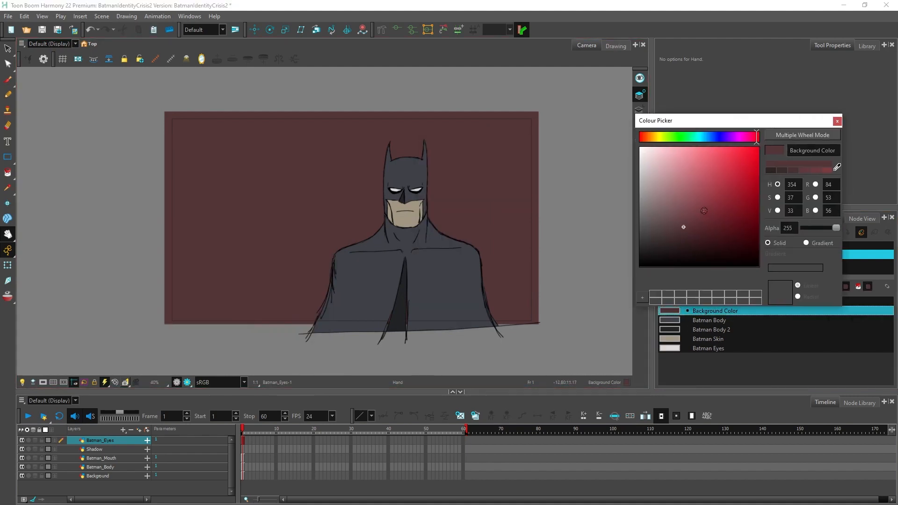
pyautogui.click(677, 241)
pyautogui.click(837, 121)
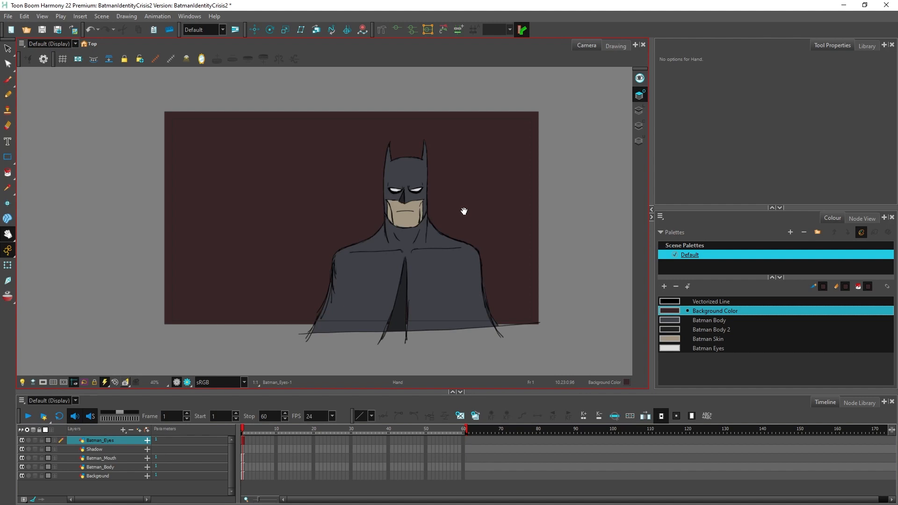
pyautogui.scroll(3, 291, 268)
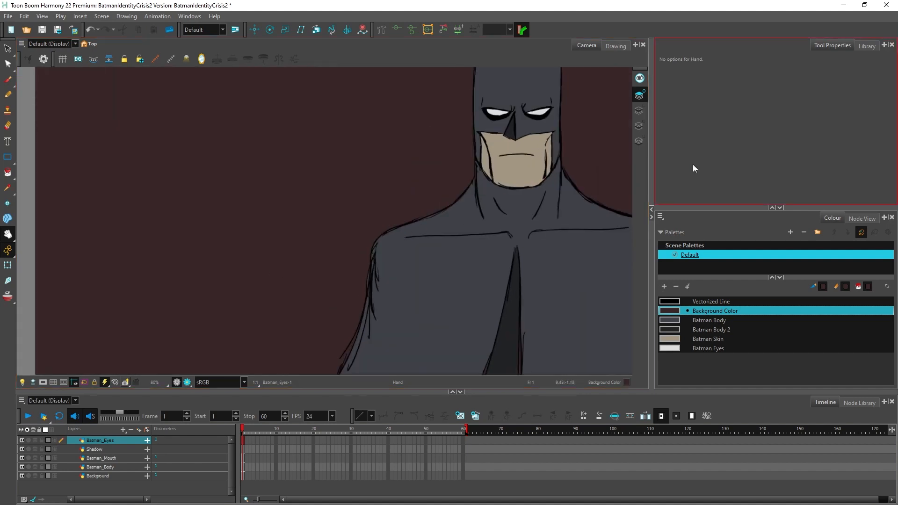
pyautogui.scroll(-1, 554, 173)
pyautogui.scroll(-2, 556, 173)
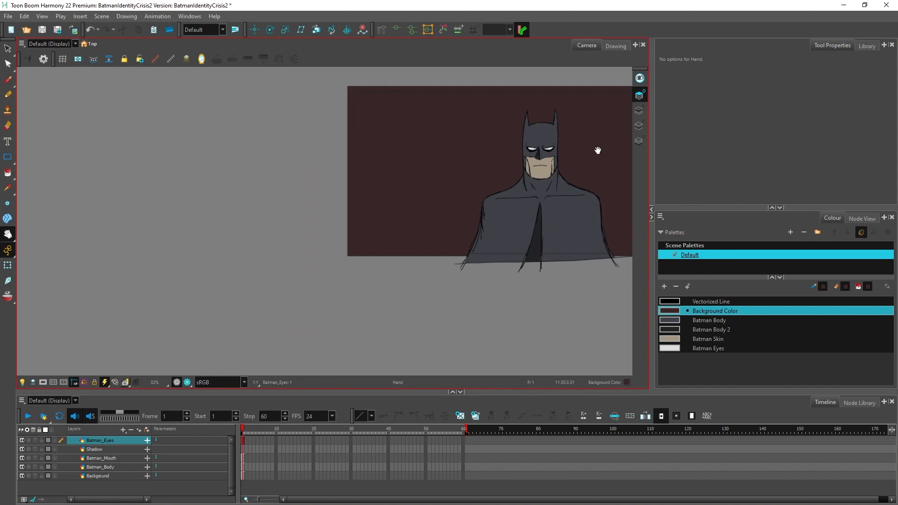
pyautogui.moveTo(598, 150); pyautogui.dragTo(455, 172)
pyautogui.scroll(1, 437, 229)
pyautogui.scroll(-1, 430, 229)
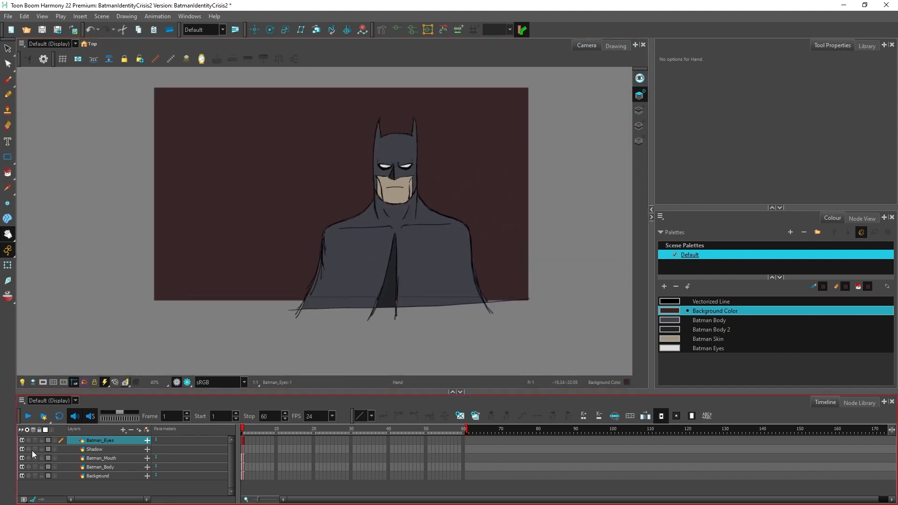
# Step: Draw a rectangle slightly larger than the background on the Line Art layer of the Shadow drawing
pyautogui.click(93, 451)
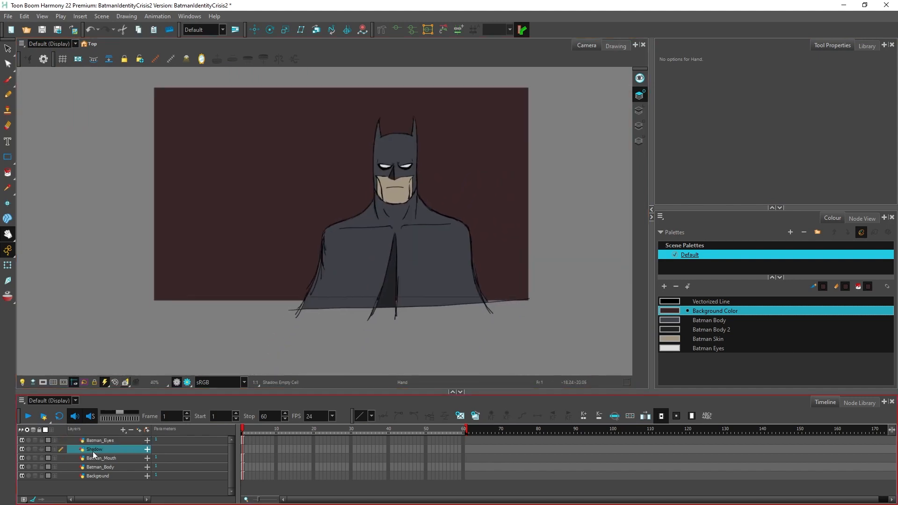
pyautogui.click(8, 158)
pyautogui.moveTo(146, 82)
pyautogui.mouseDown()
pyautogui.moveTo(245, 150)
pyautogui.moveTo(574, 314)
pyautogui.mouseUp()
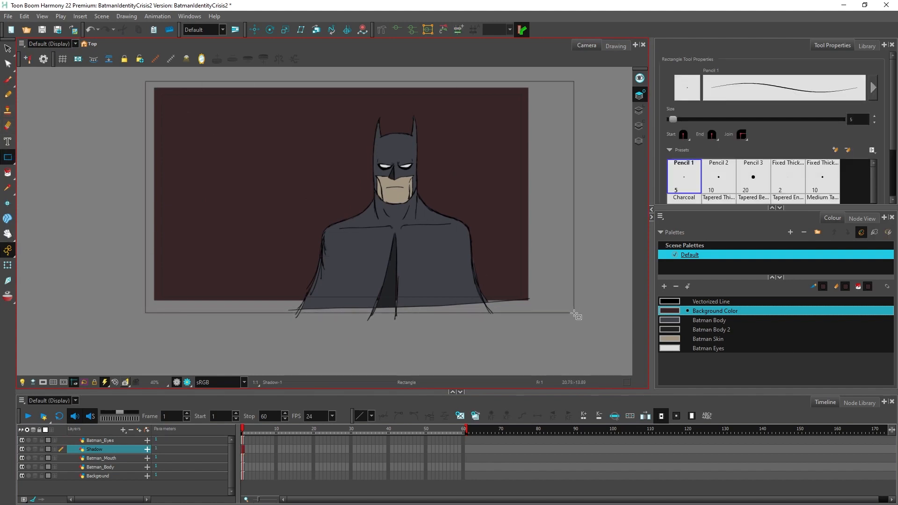
pyautogui.hotkey('ctrl', 'z')
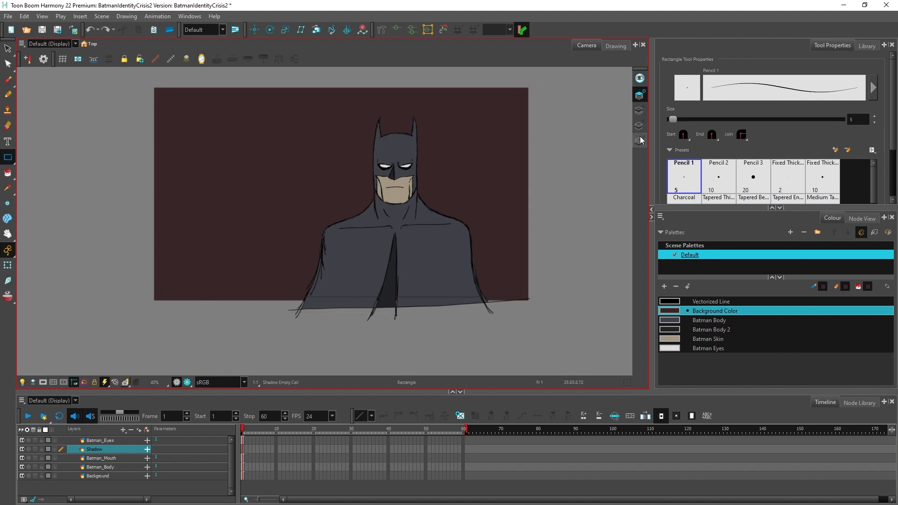
pyautogui.click(638, 111)
pyautogui.moveTo(144, 80)
pyautogui.mouseDown()
pyautogui.moveTo(220, 145)
pyautogui.moveTo(544, 309)
pyautogui.mouseUp()
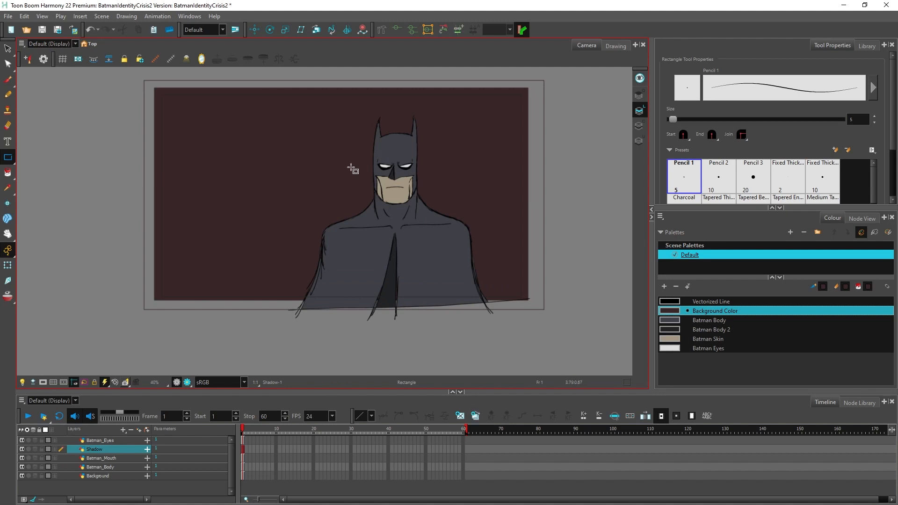
# Step: Select the rectangle on the Shadow drawing, save the scene and switch to the Colour Art layer
pyautogui.click(8, 48)
pyautogui.click(143, 99)
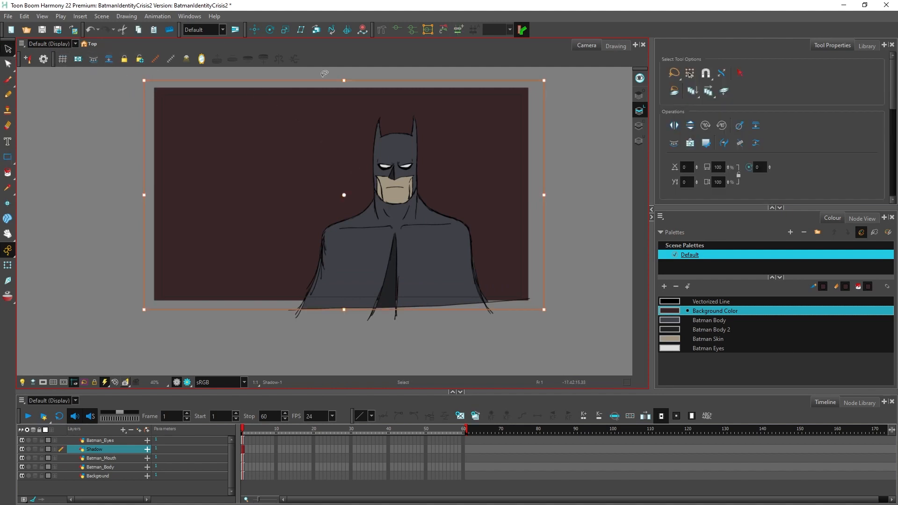
pyautogui.hotkey('ctrl', 's')
pyautogui.click(640, 126)
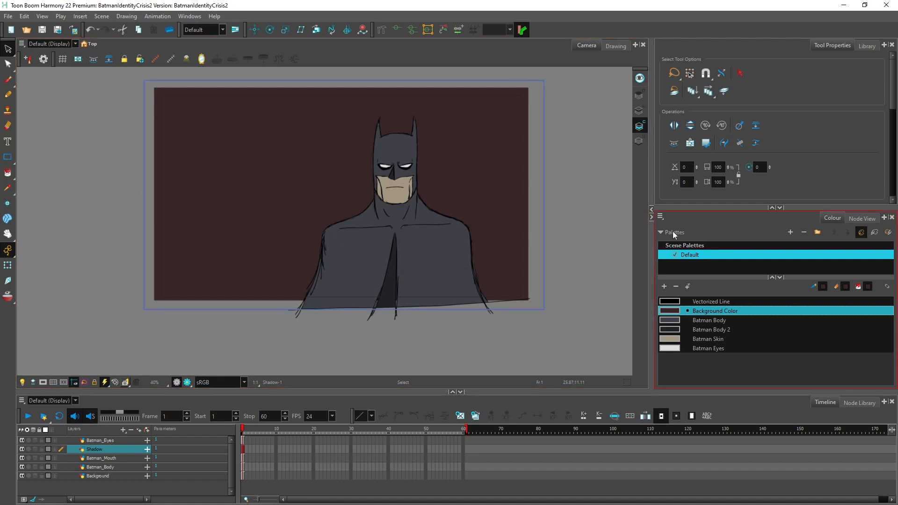
# Step: Add a palette colour named "Shadow" and set it to pure black, RGB 0, 0, 0
pyautogui.click(664, 286)
pyautogui.doubleClick(700, 359)
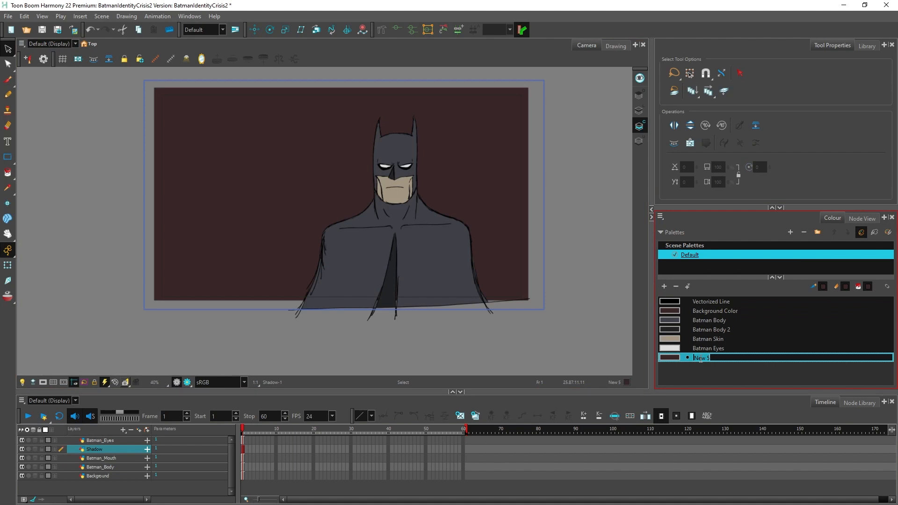
pyautogui.write('Shadow')
pyautogui.press('Tab')
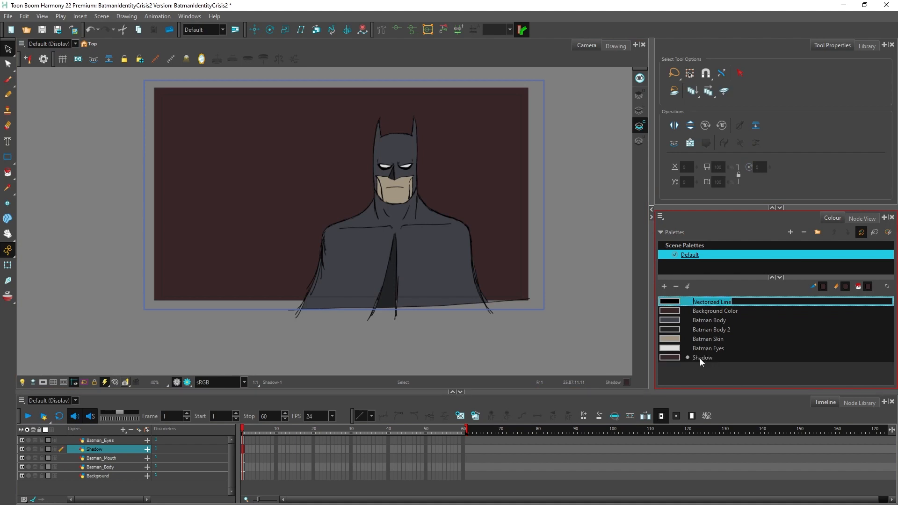
pyautogui.doubleClick(669, 356)
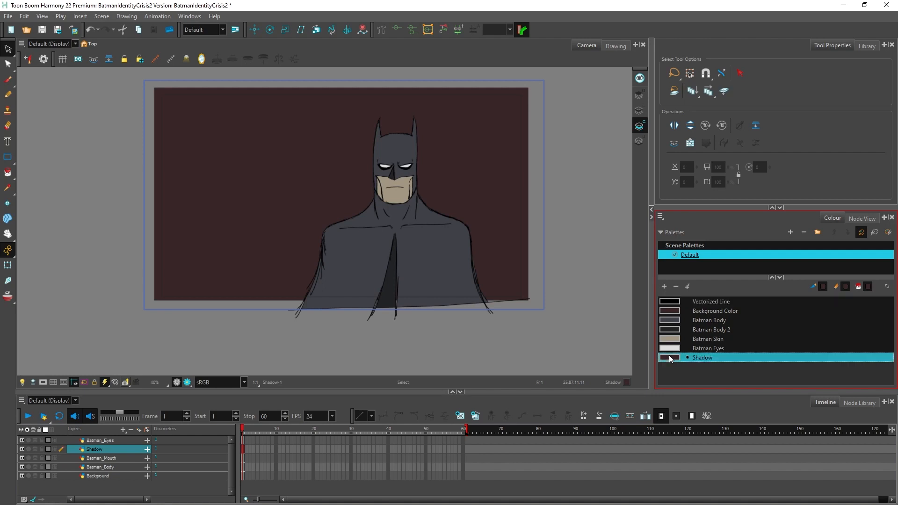
pyautogui.moveTo(677, 240); pyautogui.dragTo(631, 278)
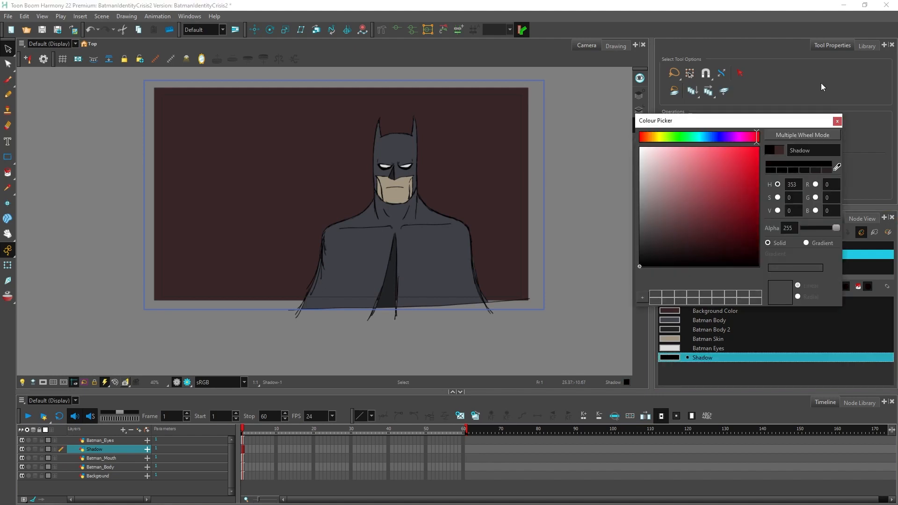
pyautogui.click(837, 121)
# Step: Fill the rectangle on the Shadow layer with the Shadow colour using the Paint tool
pyautogui.click(8, 173)
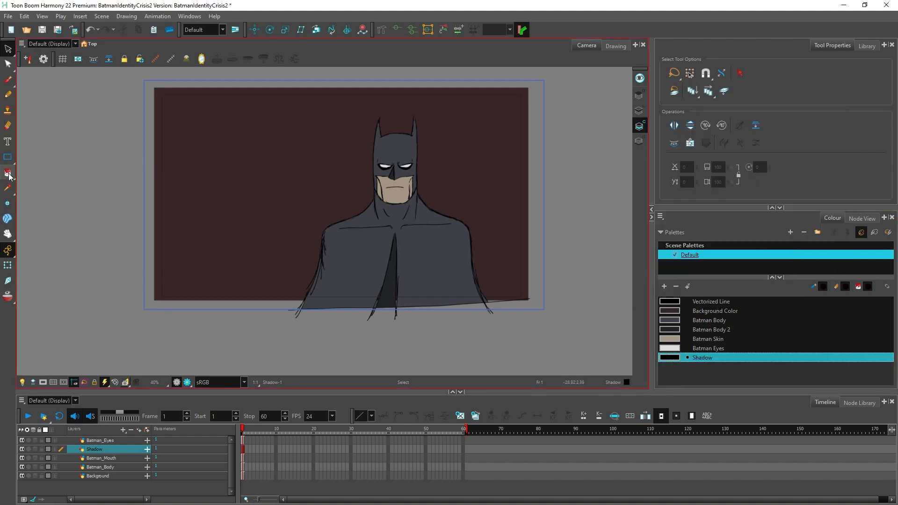
pyautogui.click(223, 165)
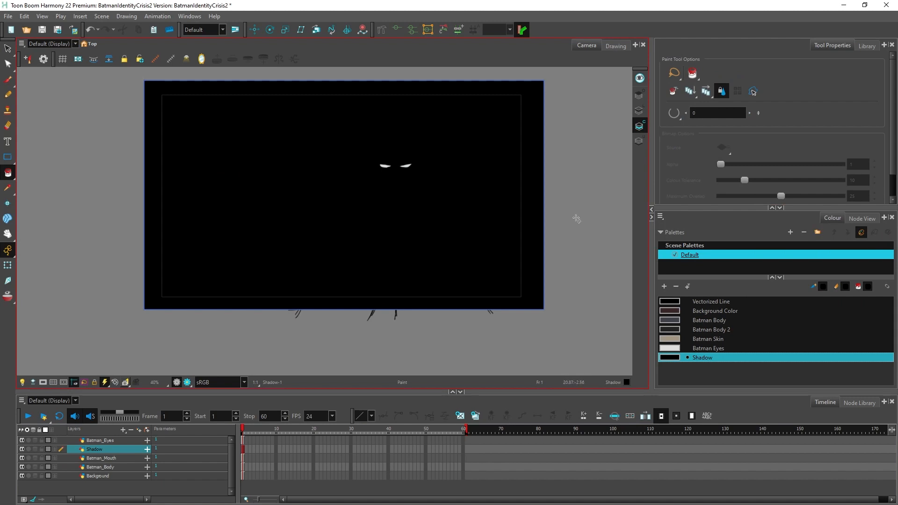
pyautogui.scroll(1, 391, 136)
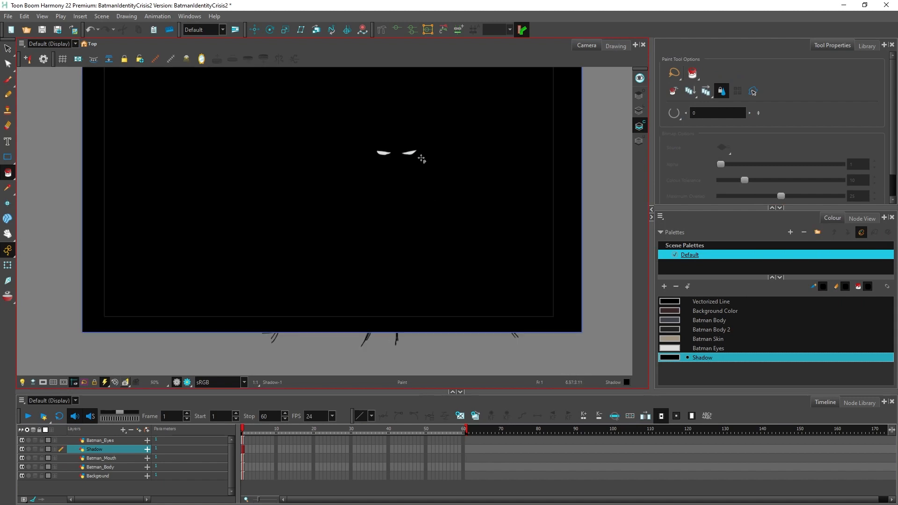
pyautogui.press('space')
pyautogui.moveTo(520, 142); pyautogui.dragTo(497, 175)
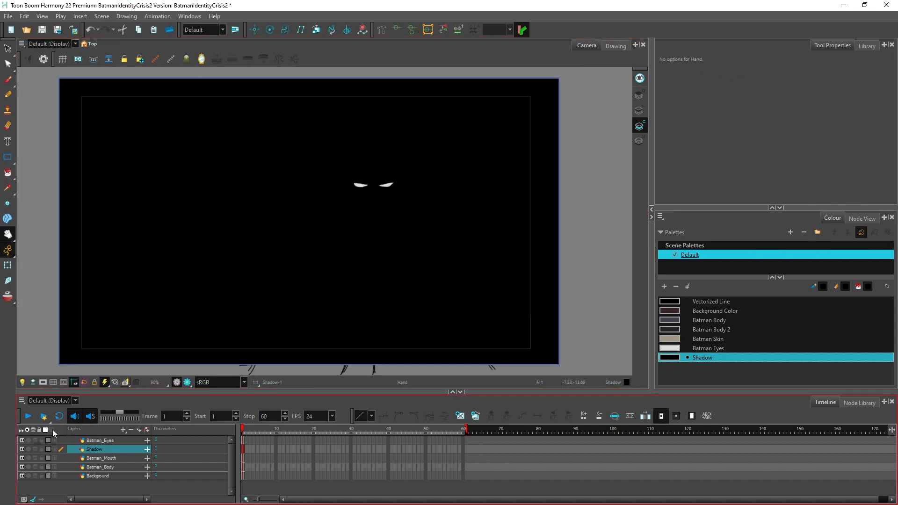
# Step: Toggle the Shadow layer's visibility to compare the drawing with and without it, and leave the layer hidden
pyautogui.click(21, 449)
pyautogui.click(22, 449)
pyautogui.click(22, 449)
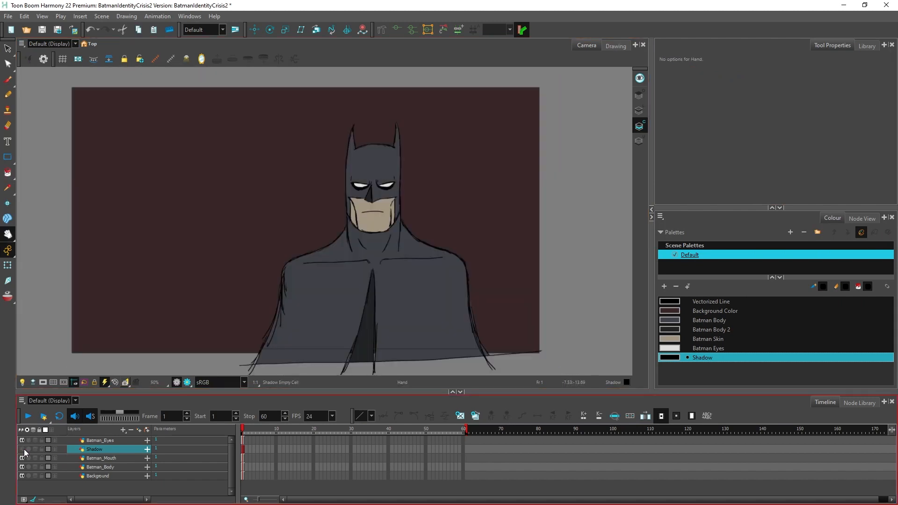
pyautogui.click(22, 449)
pyautogui.click(22, 449)
pyautogui.click(22, 449)
pyautogui.click(23, 449)
pyautogui.click(24, 449)
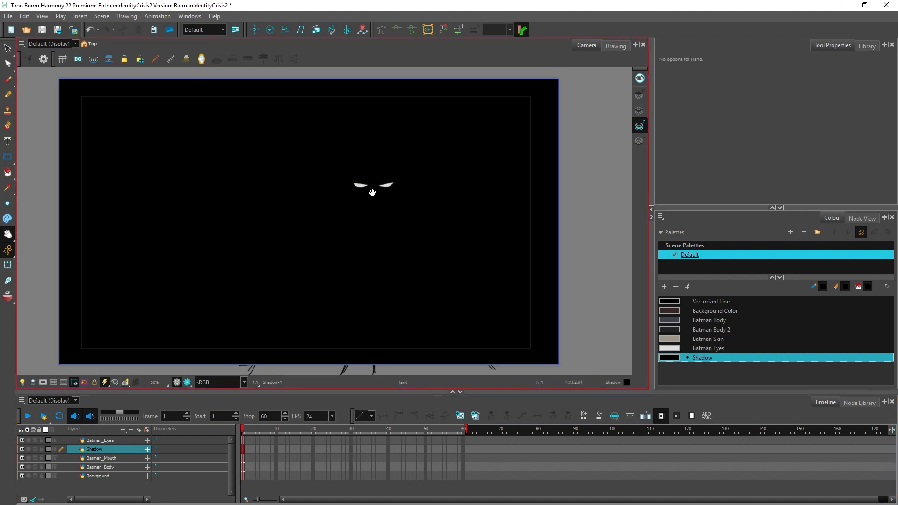
pyautogui.scroll(2, 372, 192)
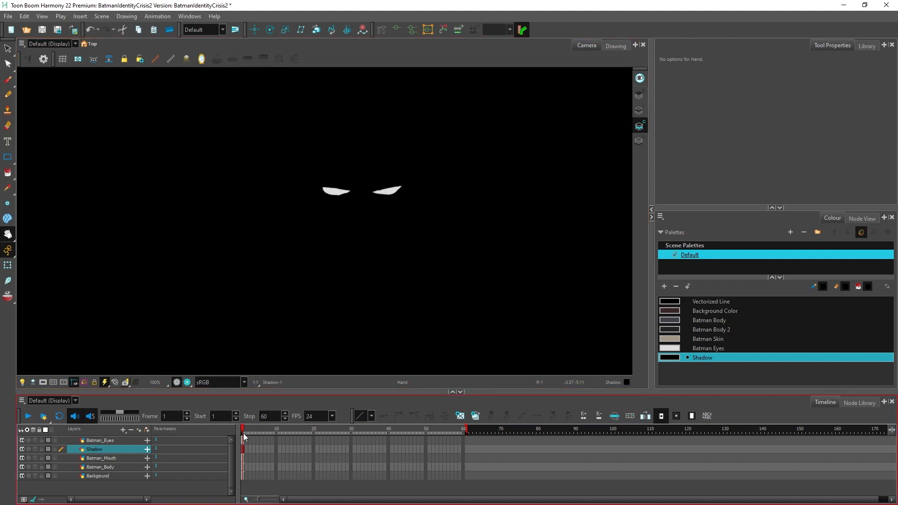
pyautogui.hotkey('shift', 'm')
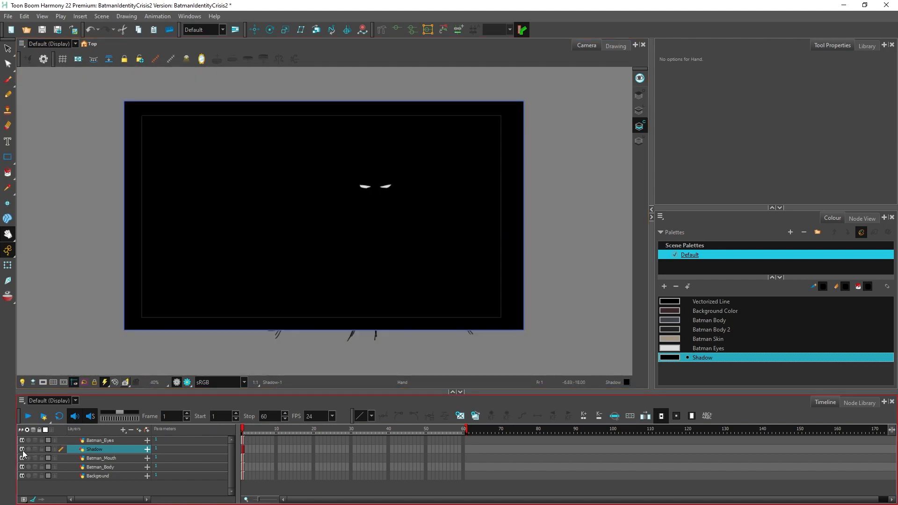
pyautogui.click(22, 449)
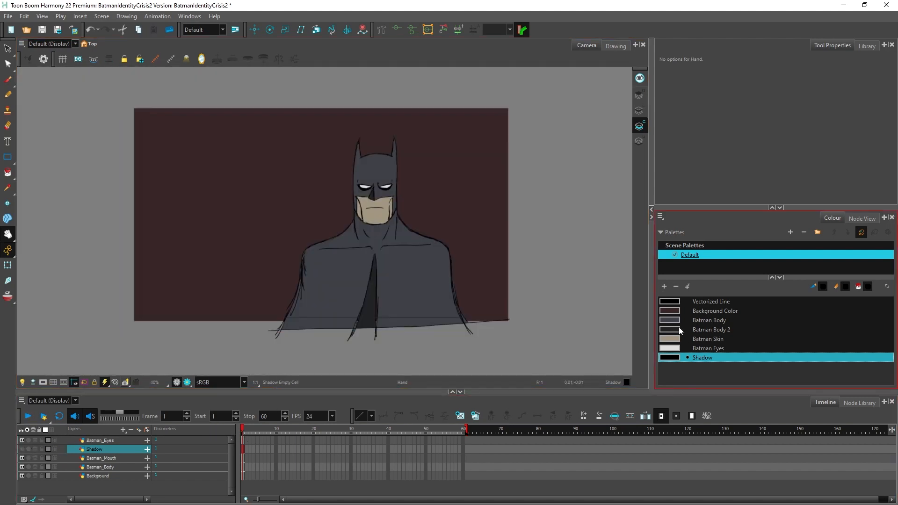
# Step: Darken the Background Color further to a nearly black reddish brown
pyautogui.doubleClick(673, 310)
pyautogui.click(675, 246)
pyautogui.scroll(5, 447, 184)
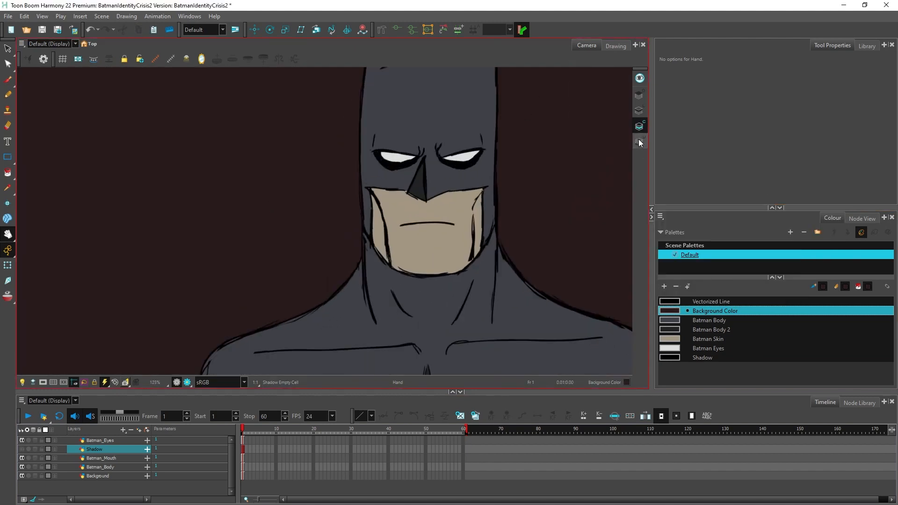
# Step: Make Batman_Body the active layer
pyautogui.click(103, 466)
pyautogui.scroll(-6, 495, 262)
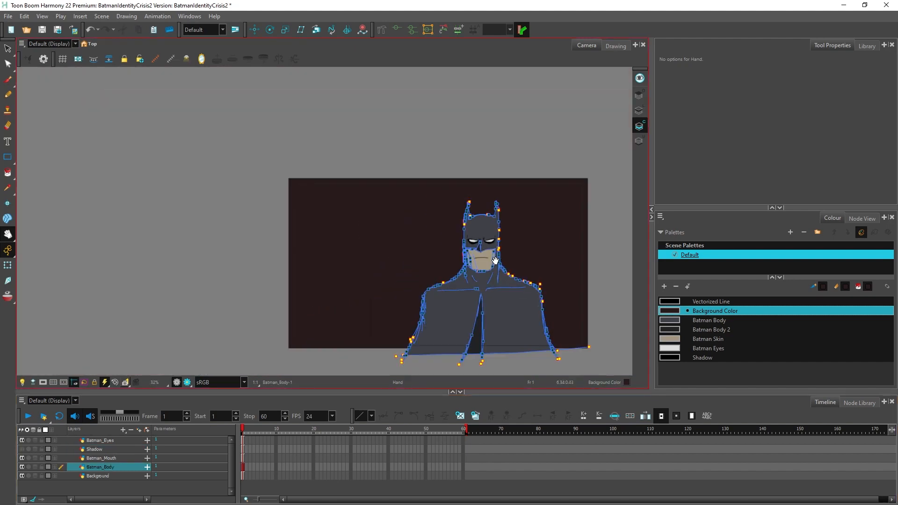
pyautogui.moveTo(495, 262); pyautogui.dragTo(363, 204)
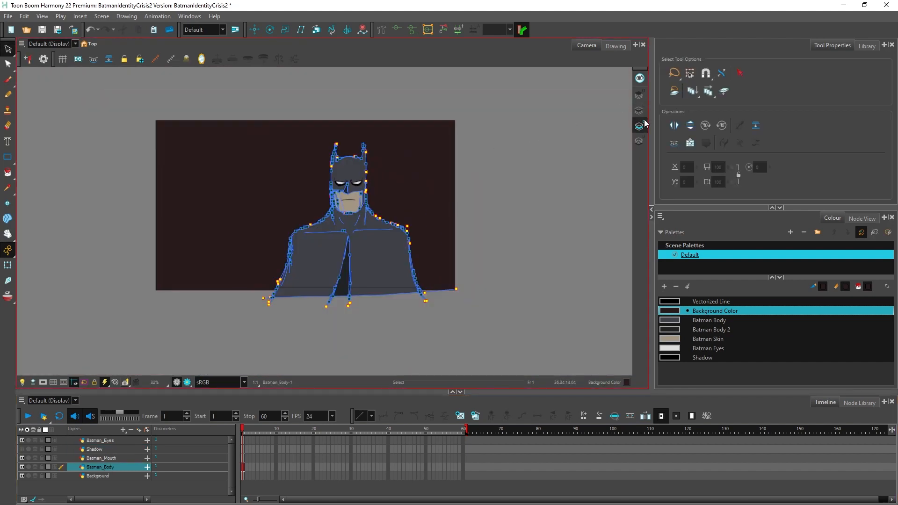
# Step: Select and delete the Batman_Body artwork on the Colour Art layer, undo the deletion and clear the selection
pyautogui.moveTo(411, 111)
pyautogui.mouseDown()
pyautogui.moveTo(222, 308)
pyautogui.moveTo(421, 98)
pyautogui.moveTo(413, 110)
pyautogui.mouseUp()
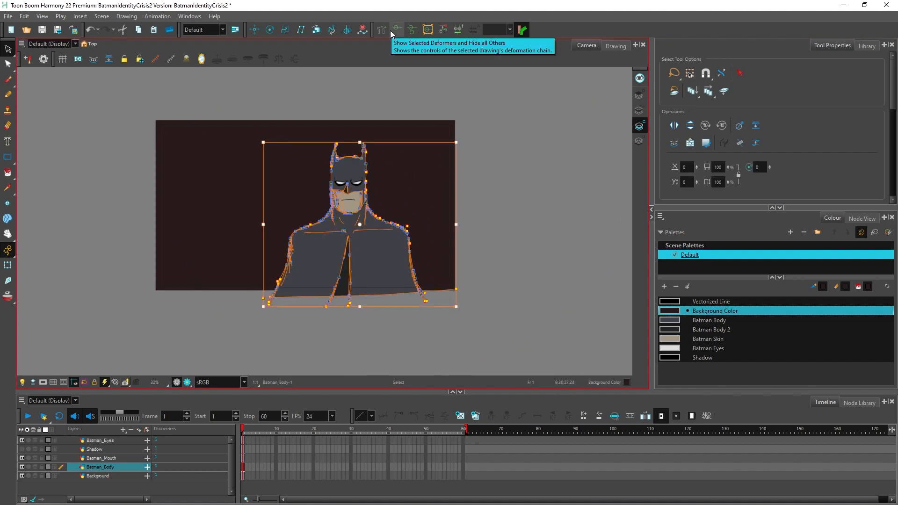
pyautogui.press('Delete')
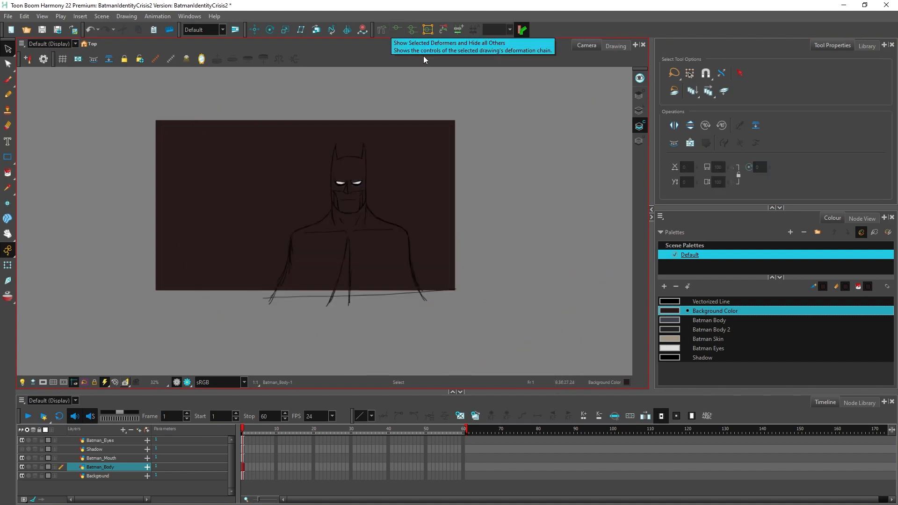
pyautogui.click(636, 142)
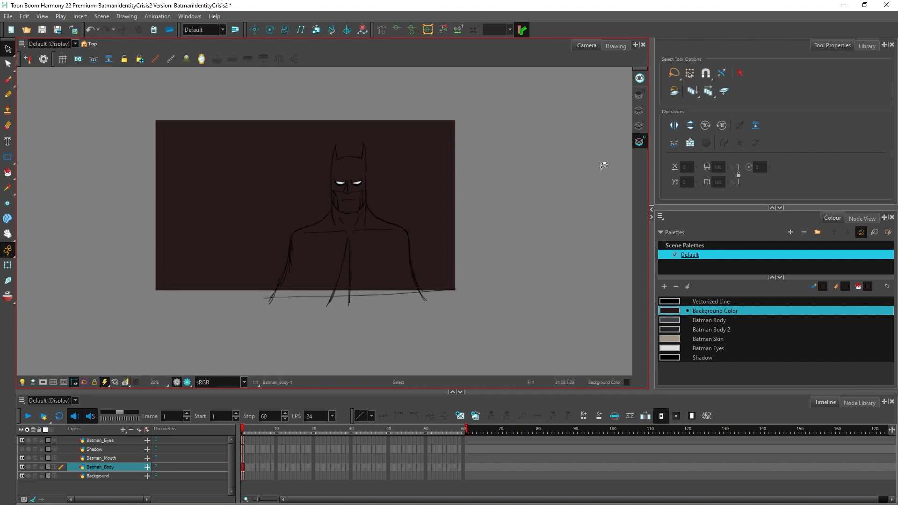
pyautogui.hotkey('ctrl', 'z')
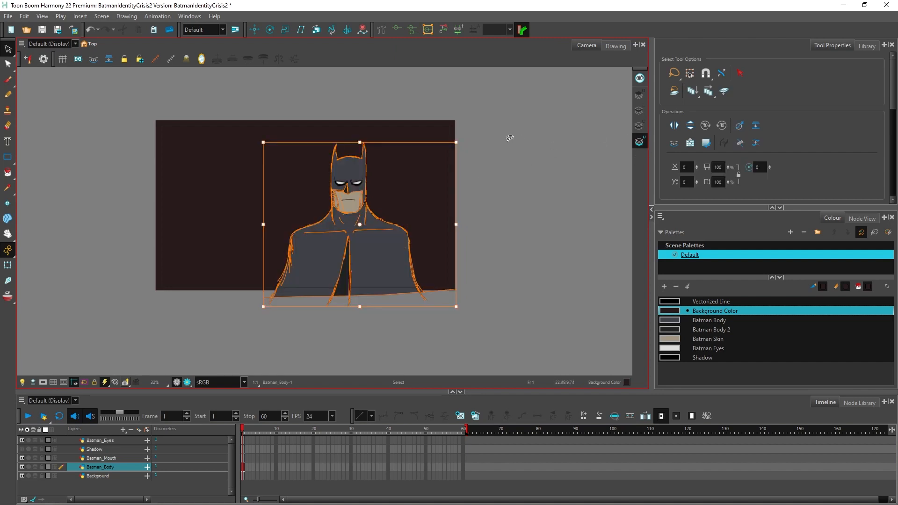
pyautogui.click(426, 162)
pyautogui.scroll(3, 352, 178)
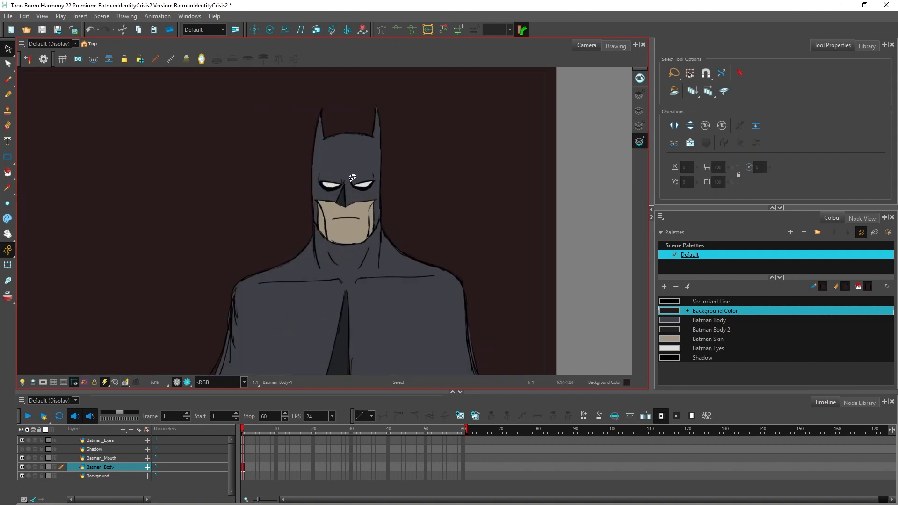
# Step: Draw an invisible Stroke tool outline on the Colour Art layer for a shadow along the left side of Batman's cowl, from ear to jaw
pyautogui.click(613, 45)
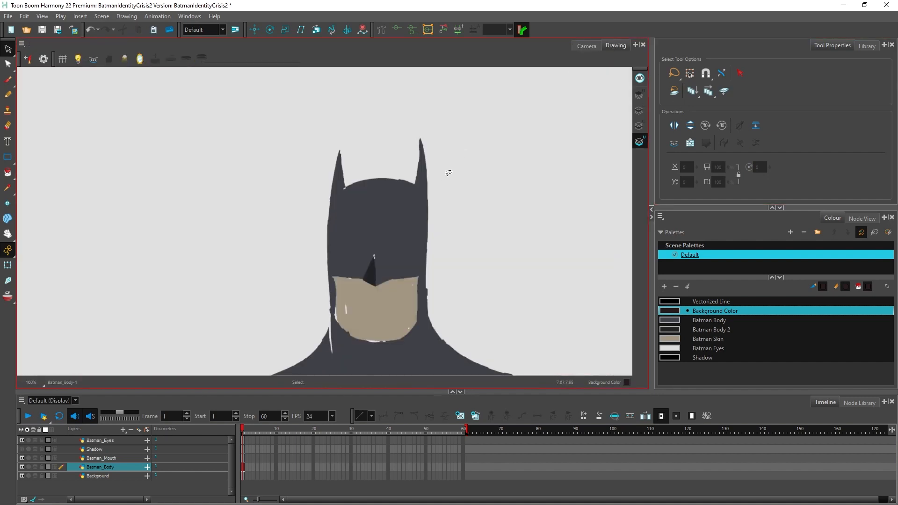
pyautogui.scroll(-3, 449, 173)
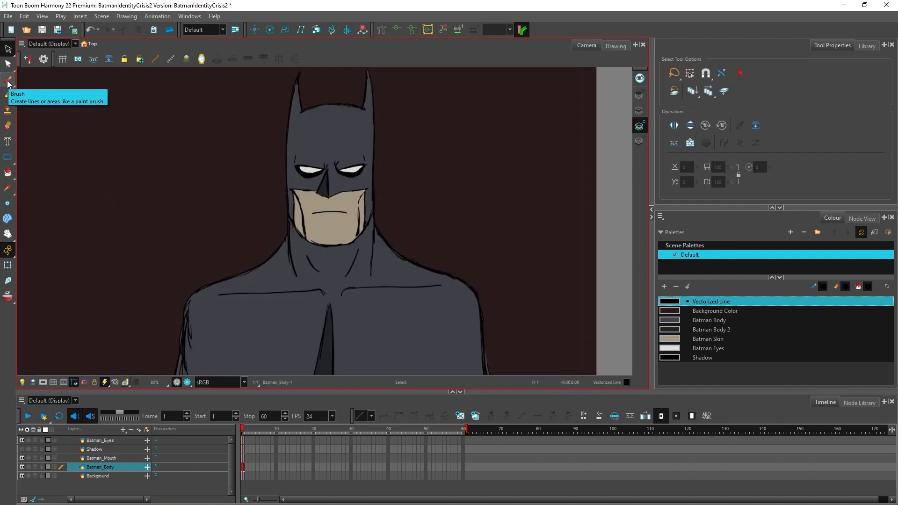
pyautogui.scroll(1, 345, 122)
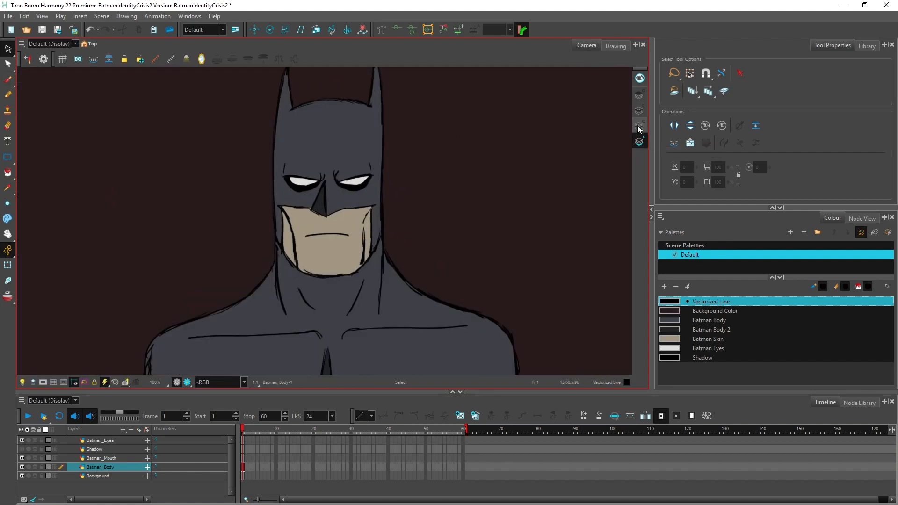
pyautogui.click(7, 173)
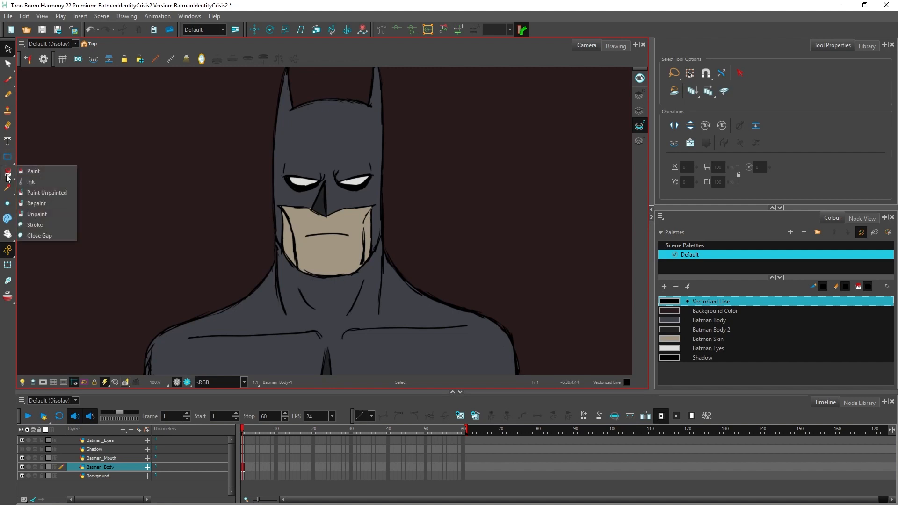
pyautogui.click(53, 228)
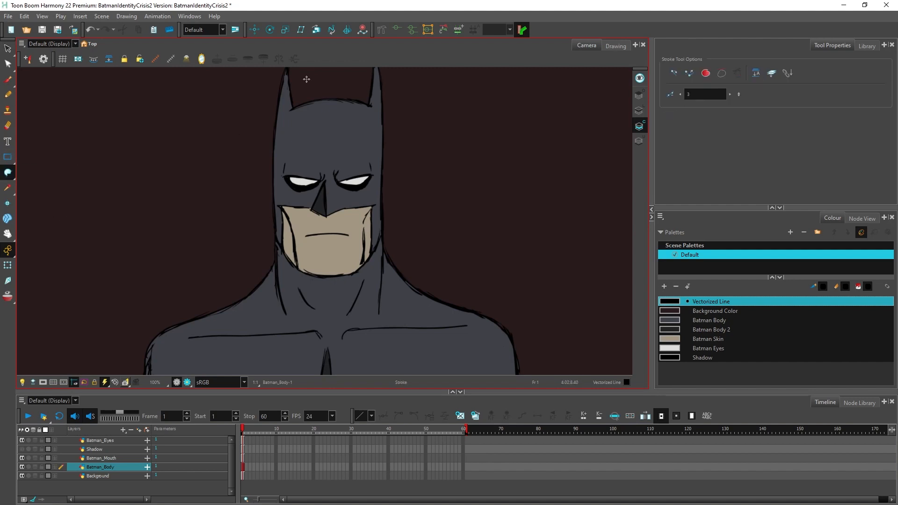
pyautogui.scroll(1, 306, 79)
pyautogui.scroll(1, 267, 89)
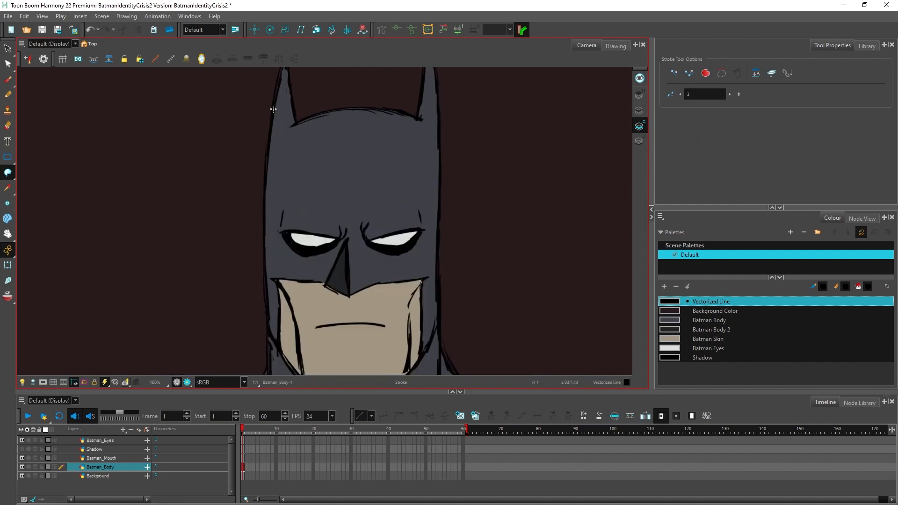
pyautogui.scroll(-2, 255, 98)
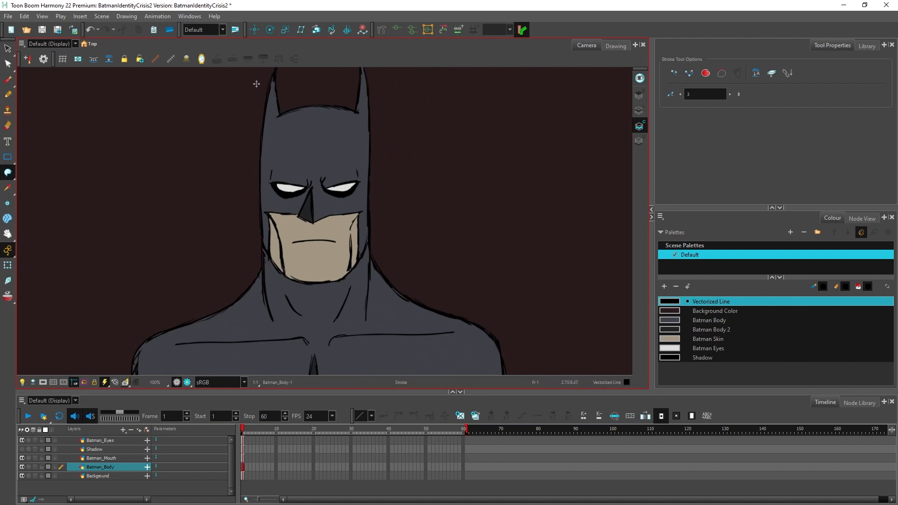
pyautogui.scroll(2, 264, 74)
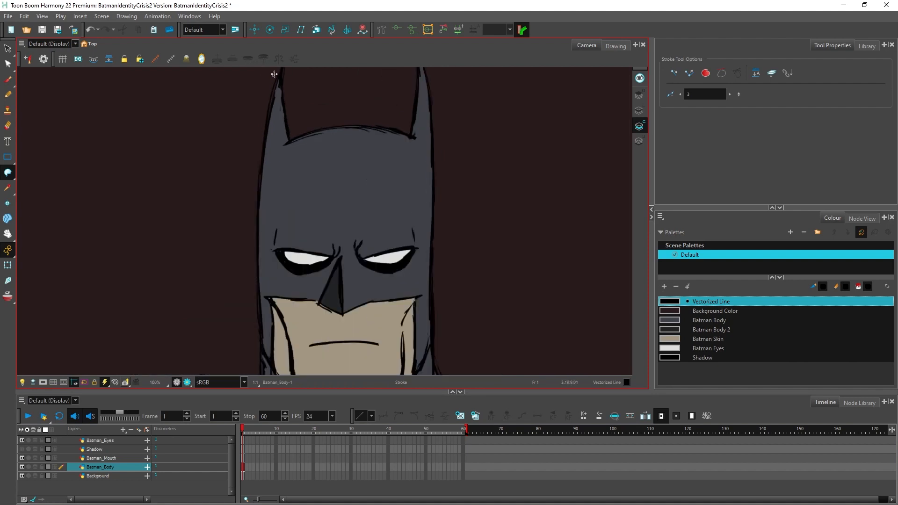
pyautogui.moveTo(286, 68)
pyautogui.mouseDown()
pyautogui.moveTo(280, 316)
pyautogui.moveTo(292, 385)
pyautogui.moveTo(261, 338)
pyautogui.moveTo(259, 213)
pyautogui.moveTo(275, 72)
pyautogui.mouseUp()
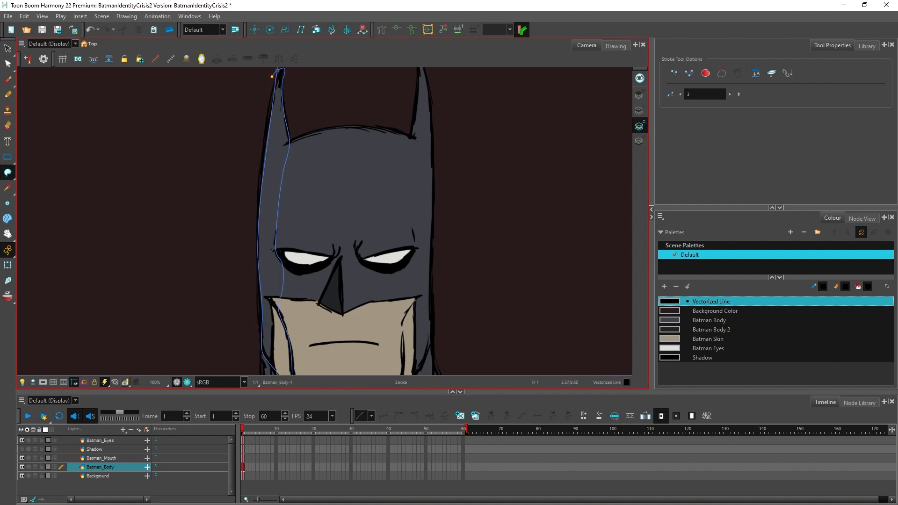
pyautogui.scroll(-2, 467, 225)
pyautogui.scroll(1, 413, 247)
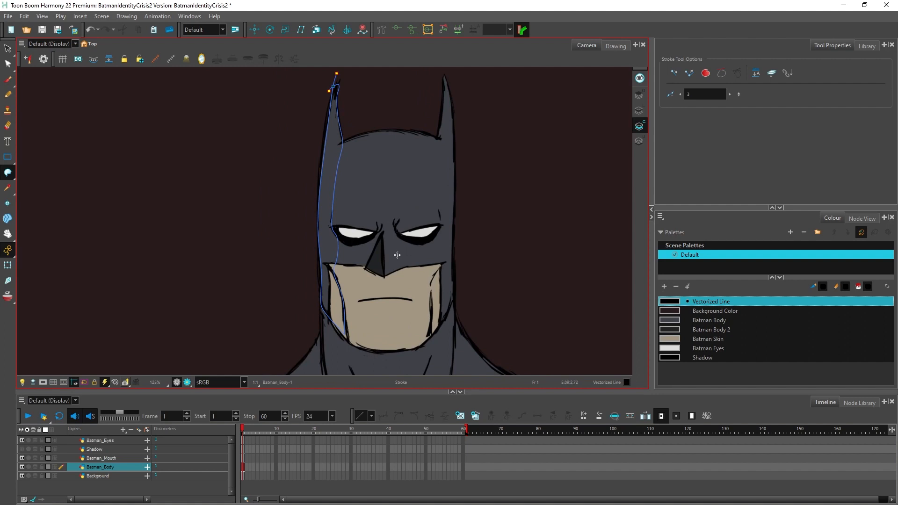
# Step: Add a palette colour named "Batman Shadow"
pyautogui.click(663, 286)
pyautogui.doubleClick(694, 366)
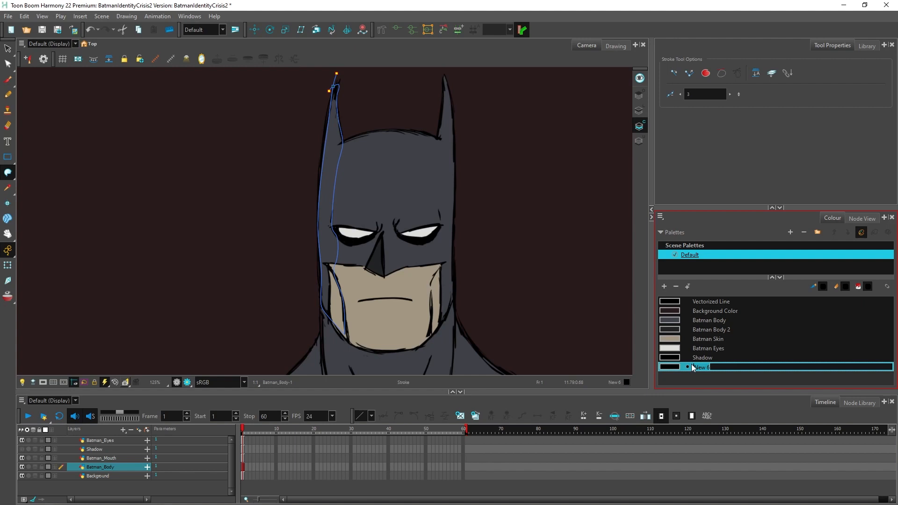
pyautogui.write('Batman Shadow')
pyautogui.press('Tab')
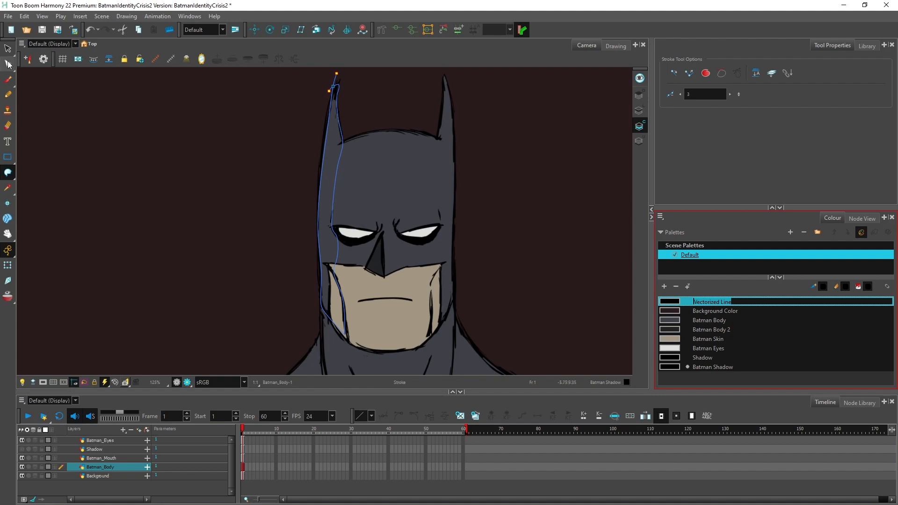
# Step: Fill the outlined area along the left side of Batman's cowl with Batman Shadow and return to the Select tool
pyautogui.click(8, 171)
pyautogui.click(33, 173)
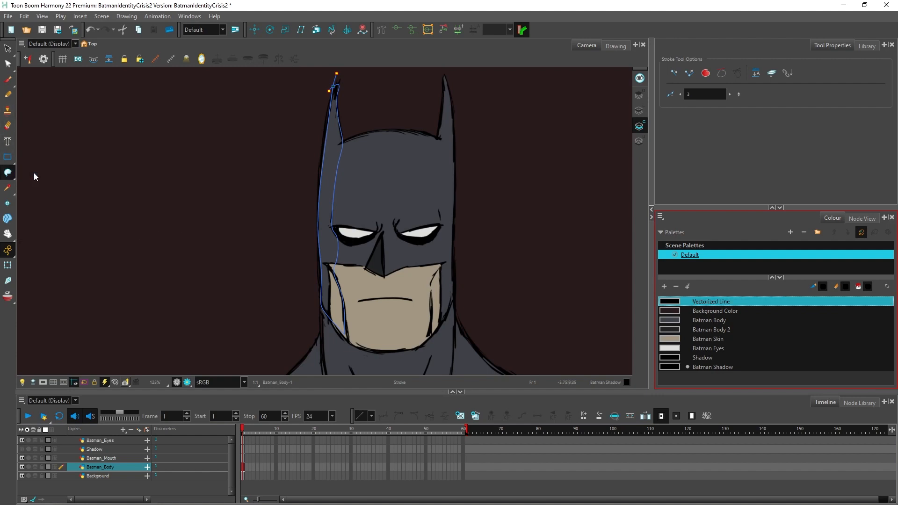
pyautogui.click(332, 176)
pyautogui.hotkey('alt', 's')
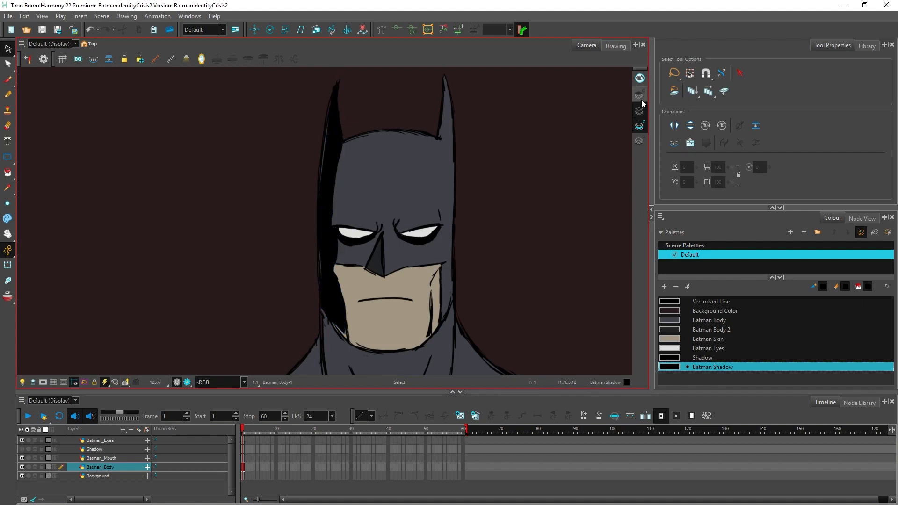
# Step: Make the Batman Shadow palette colour semi-transparent by lowering its alpha to 142
pyautogui.scroll(3, 320, 157)
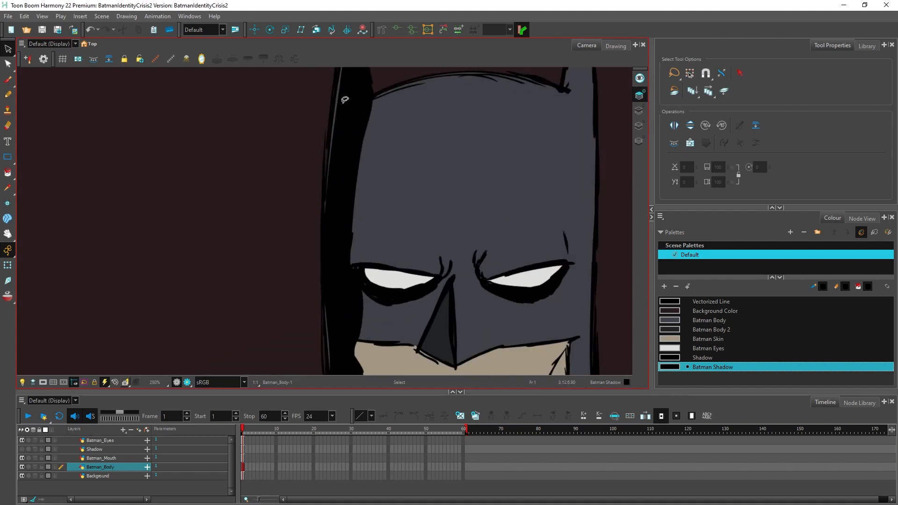
pyautogui.scroll(-4, 346, 160)
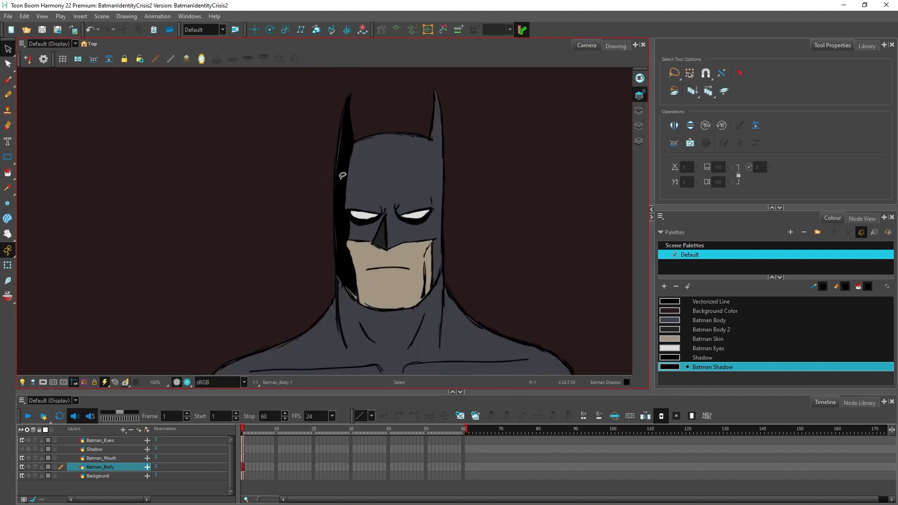
pyautogui.click(687, 367)
pyautogui.doubleClick(676, 366)
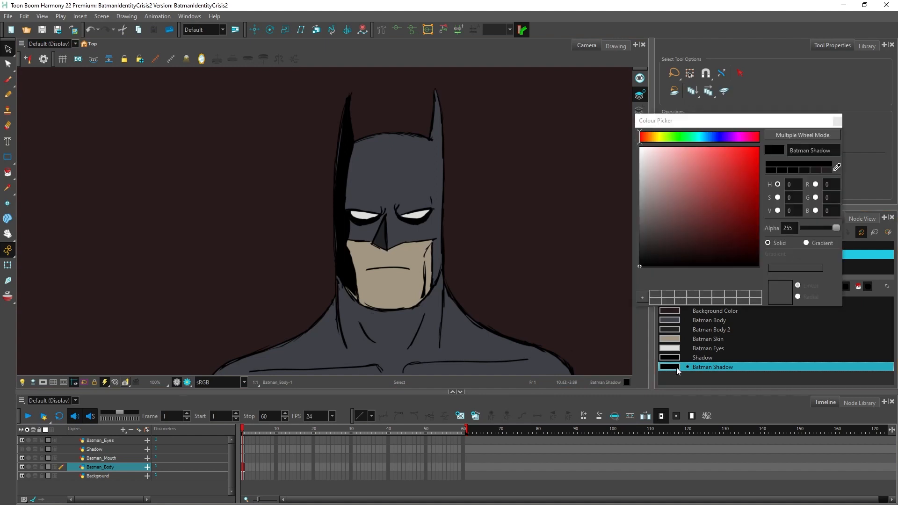
pyautogui.moveTo(835, 227); pyautogui.dragTo(823, 227)
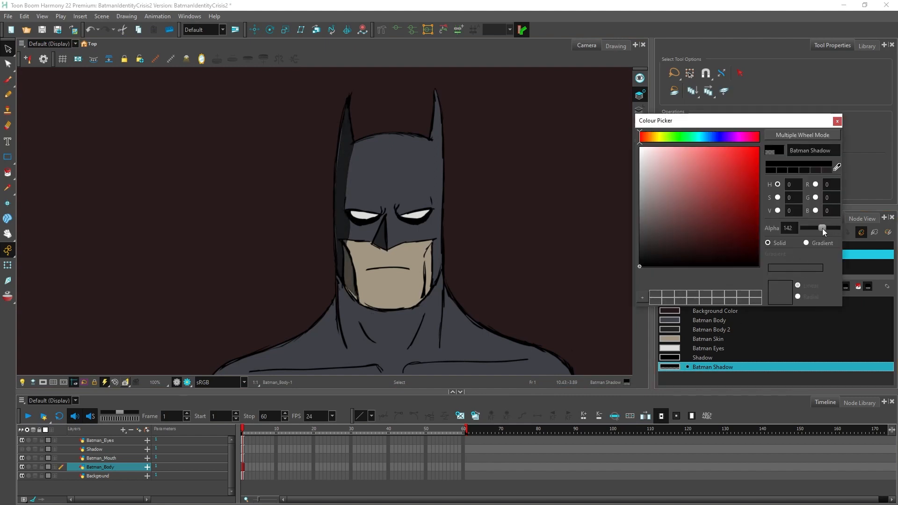
pyautogui.click(837, 121)
# Step: Adjust the cowl shadow's outer contour with the Contour Editor along the left ear and forehead to follow the line art
pyautogui.scroll(3, 330, 116)
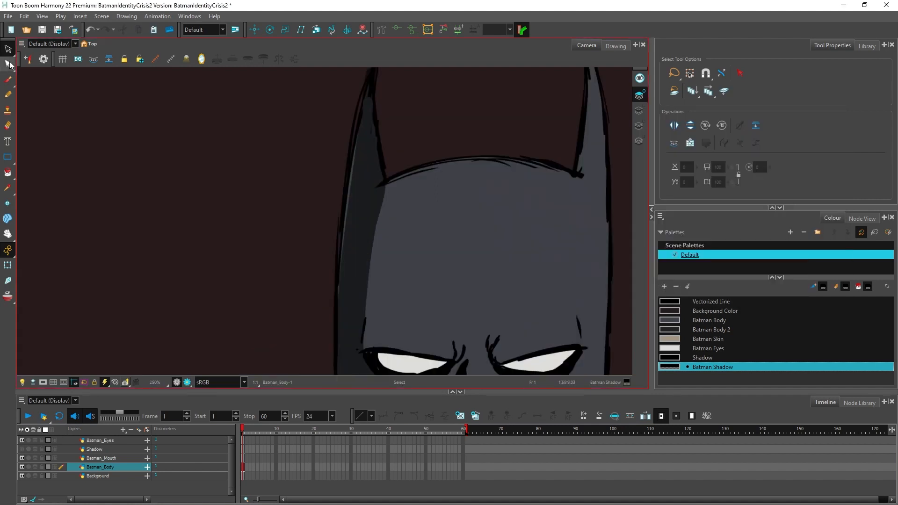
pyautogui.click(9, 64)
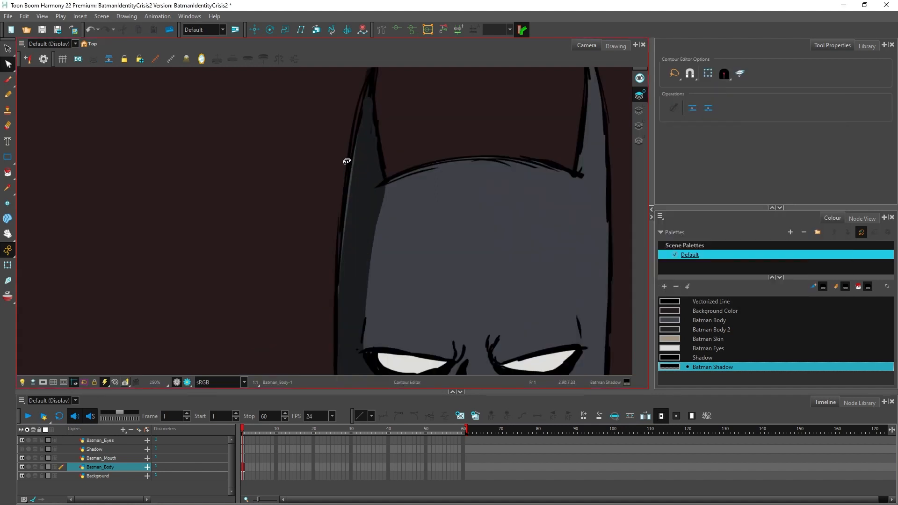
pyautogui.scroll(1, 345, 159)
pyautogui.click(357, 208)
pyautogui.moveTo(351, 188); pyautogui.dragTo(324, 282)
pyautogui.scroll(-2, 365, 363)
pyautogui.moveTo(361, 351); pyautogui.dragTo(366, 361)
pyautogui.moveTo(334, 322); pyautogui.dragTo(353, 352)
pyautogui.scroll(-10, 445, 260)
pyautogui.click(466, 316)
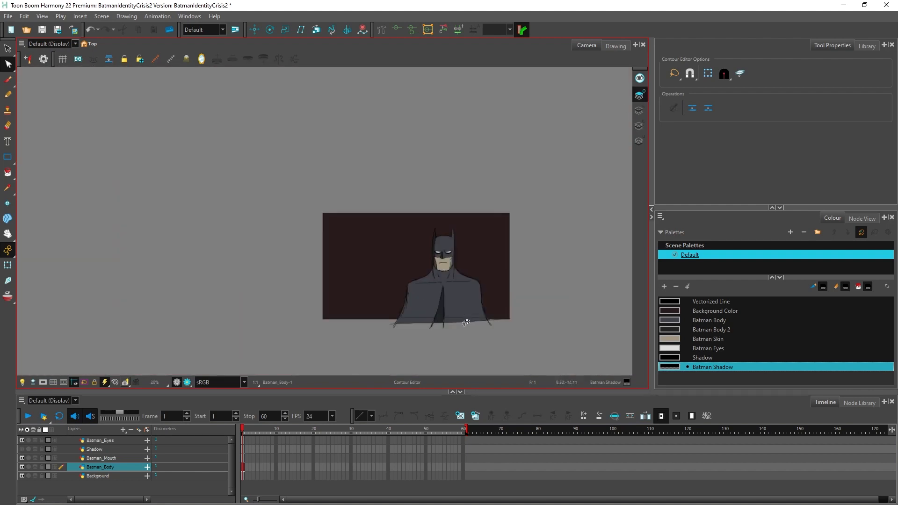
# Step: On the Colour Art layer, move the shadow's outer contour point beside the left cheek outward to the cowl's edge
pyautogui.scroll(11, 438, 261)
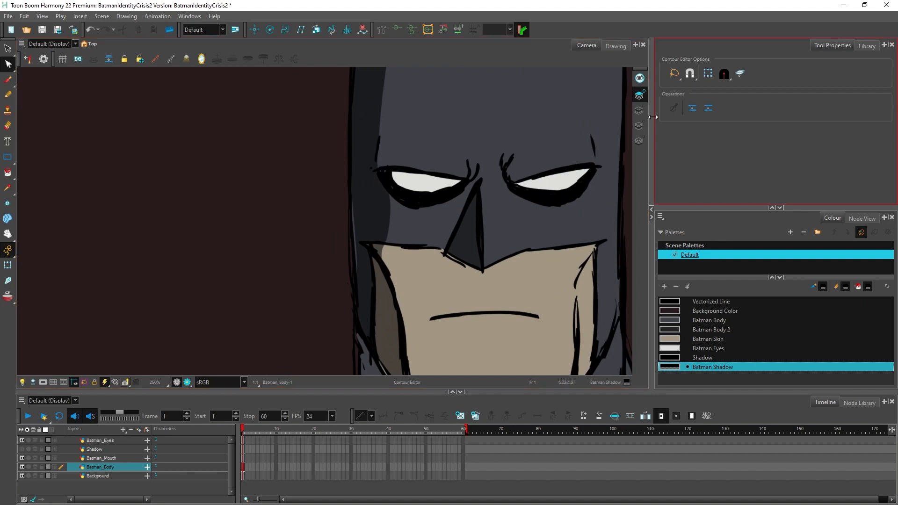
pyautogui.click(638, 126)
pyautogui.click(357, 238)
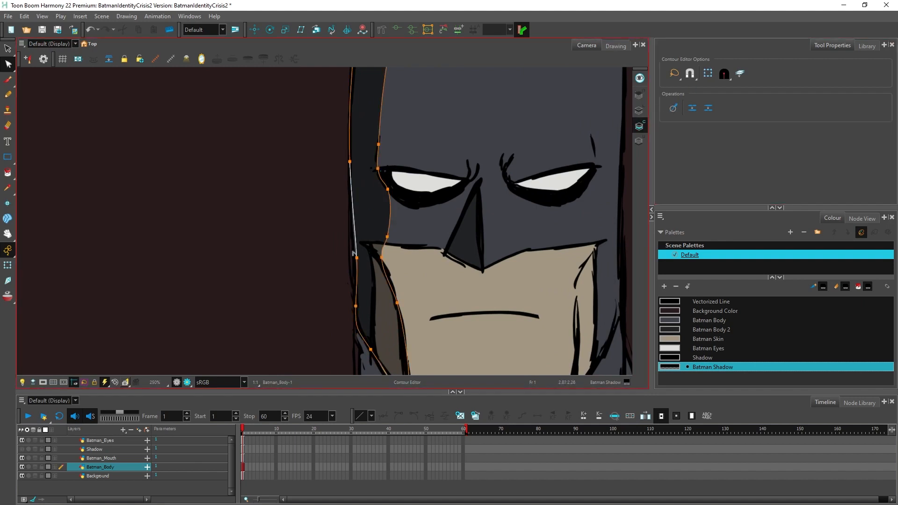
pyautogui.moveTo(356, 257); pyautogui.dragTo(351, 257)
pyautogui.click(639, 95)
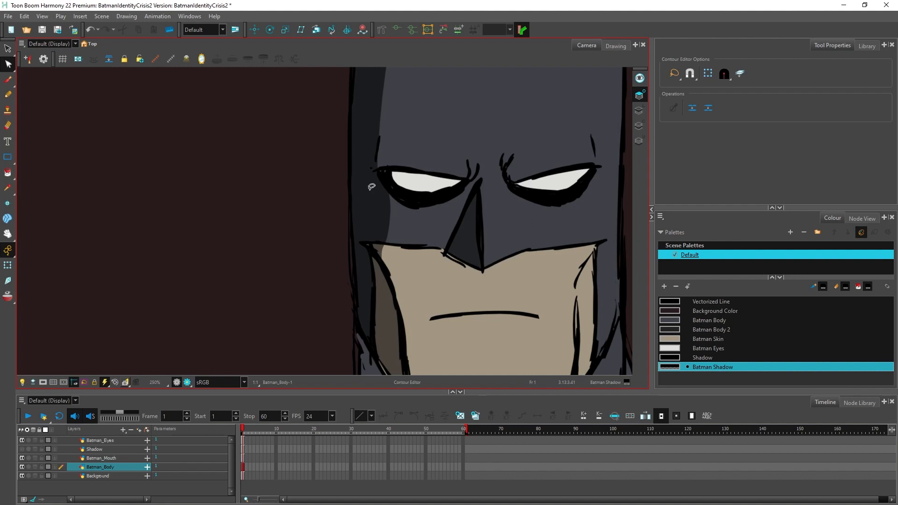
# Step: Reshape the shadow's inner contour below the left eye by pulling its curve handles left along the mask's lower edge
pyautogui.scroll(-1, 374, 187)
pyautogui.scroll(1, 377, 195)
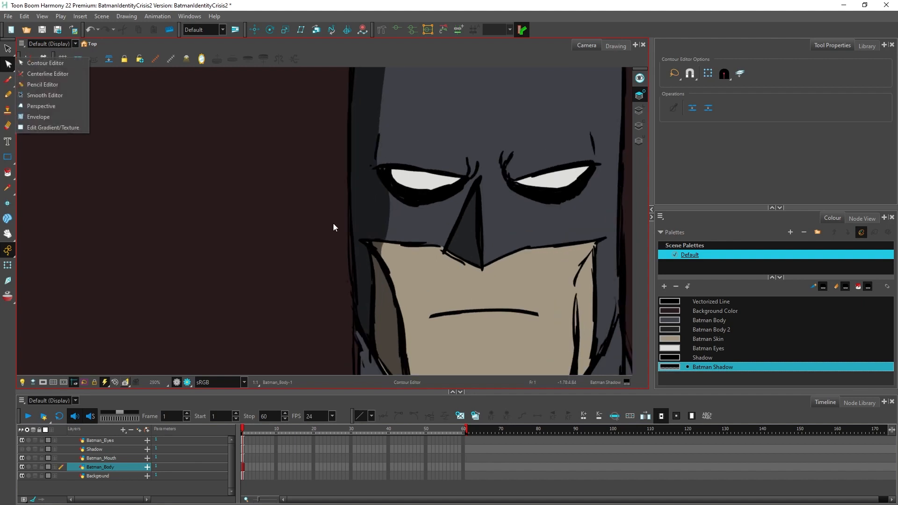
pyautogui.click(386, 246)
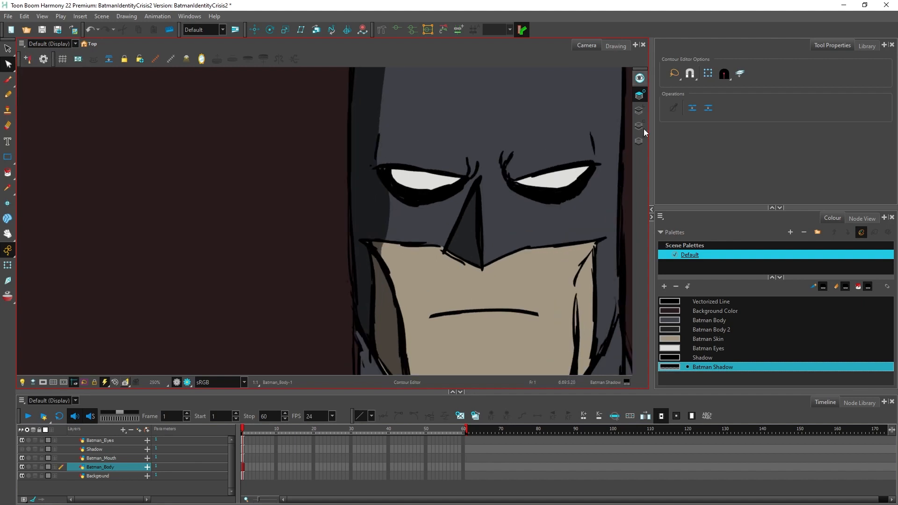
pyautogui.click(385, 244)
pyautogui.scroll(2, 384, 244)
pyautogui.moveTo(388, 229); pyautogui.dragTo(313, 233)
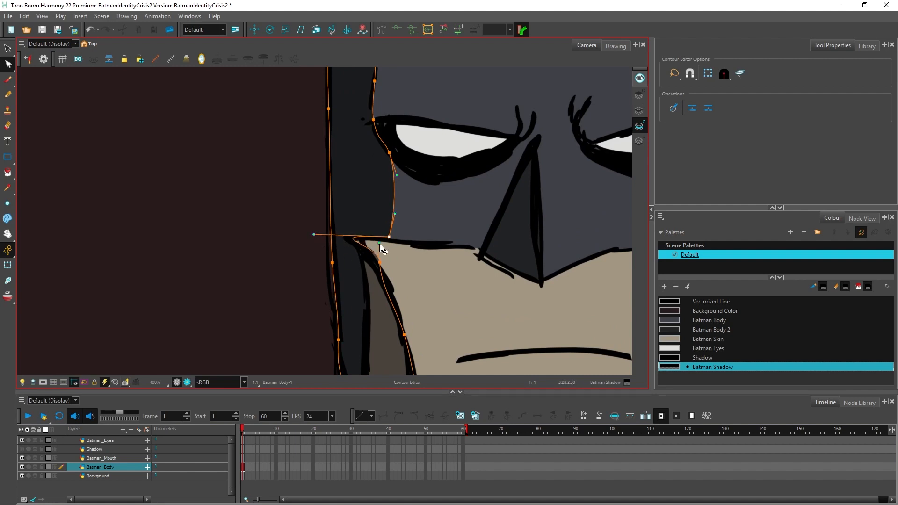
pyautogui.moveTo(379, 243); pyautogui.dragTo(336, 233)
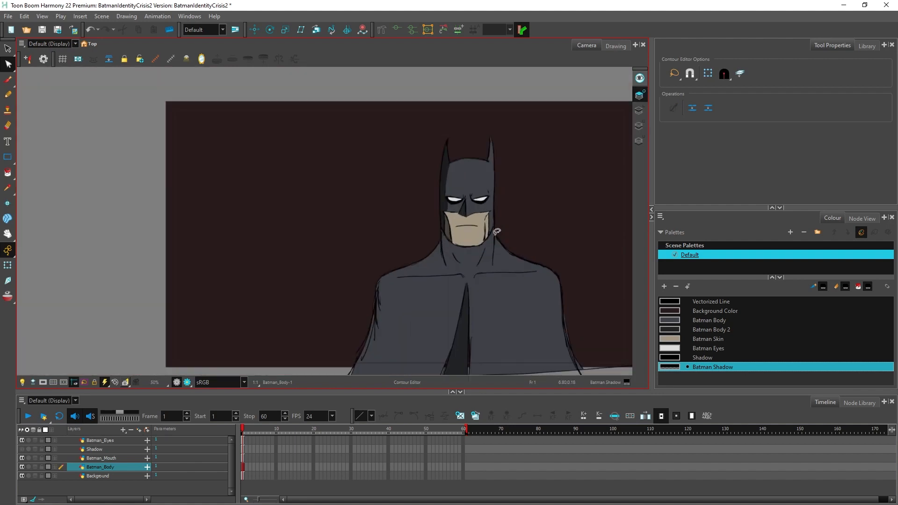
pyautogui.scroll(-1, 497, 232)
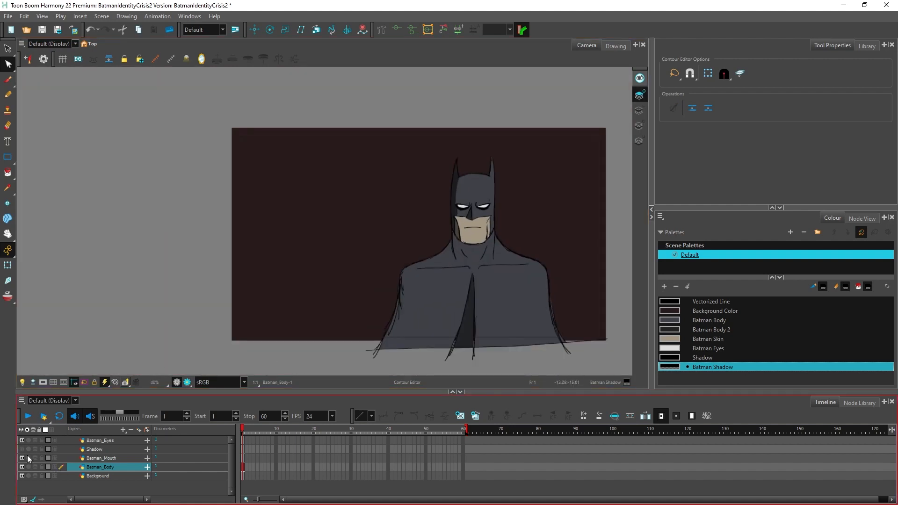
# Step: Toggle the Shadow layer's visibility to preview the scene with only Batman's eyes showing, leave the layer hidden and save the scene
pyautogui.click(23, 450)
pyautogui.click(22, 449)
pyautogui.click(22, 449)
pyautogui.click(23, 449)
pyautogui.click(22, 449)
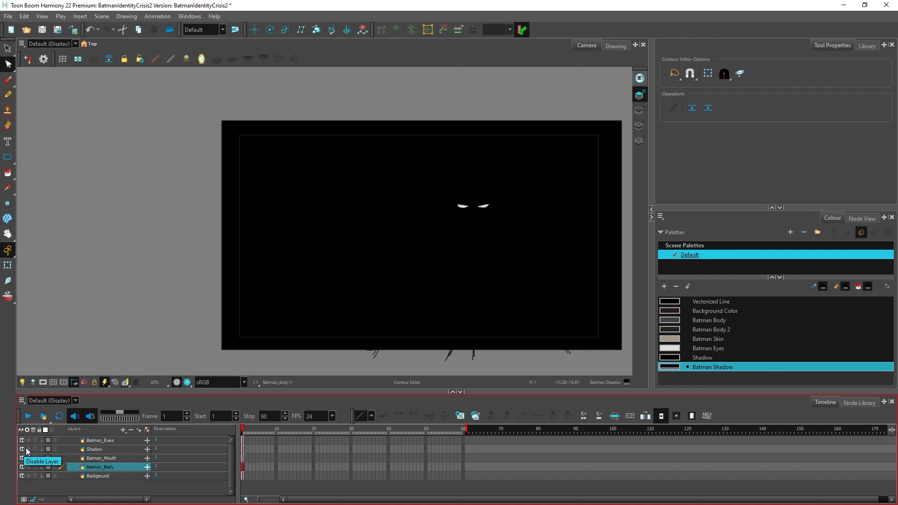
pyautogui.scroll(-1, 349, 325)
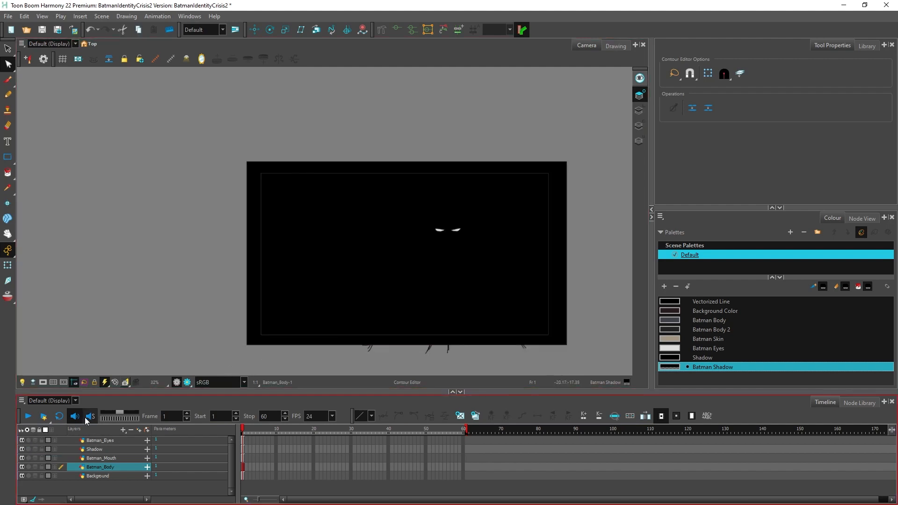
pyautogui.click(21, 449)
pyautogui.scroll(2, 570, 283)
pyautogui.hotkey('ctrl', 's')
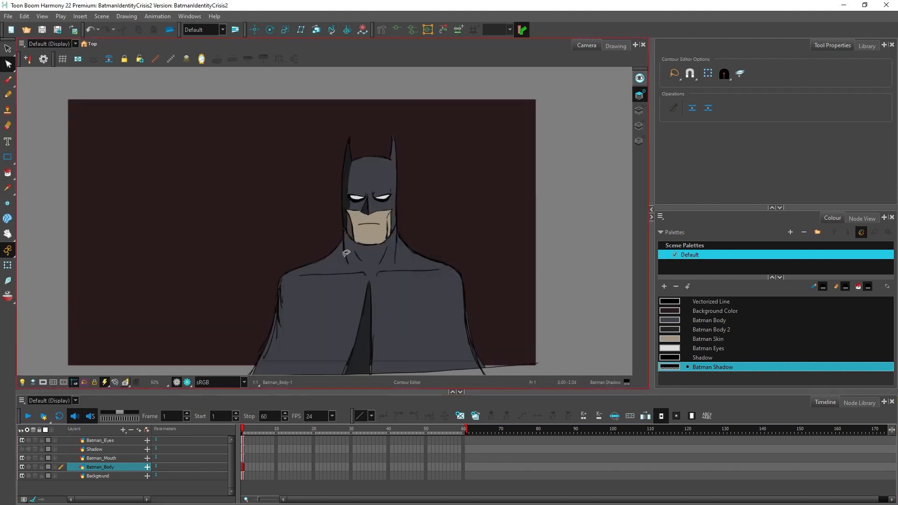